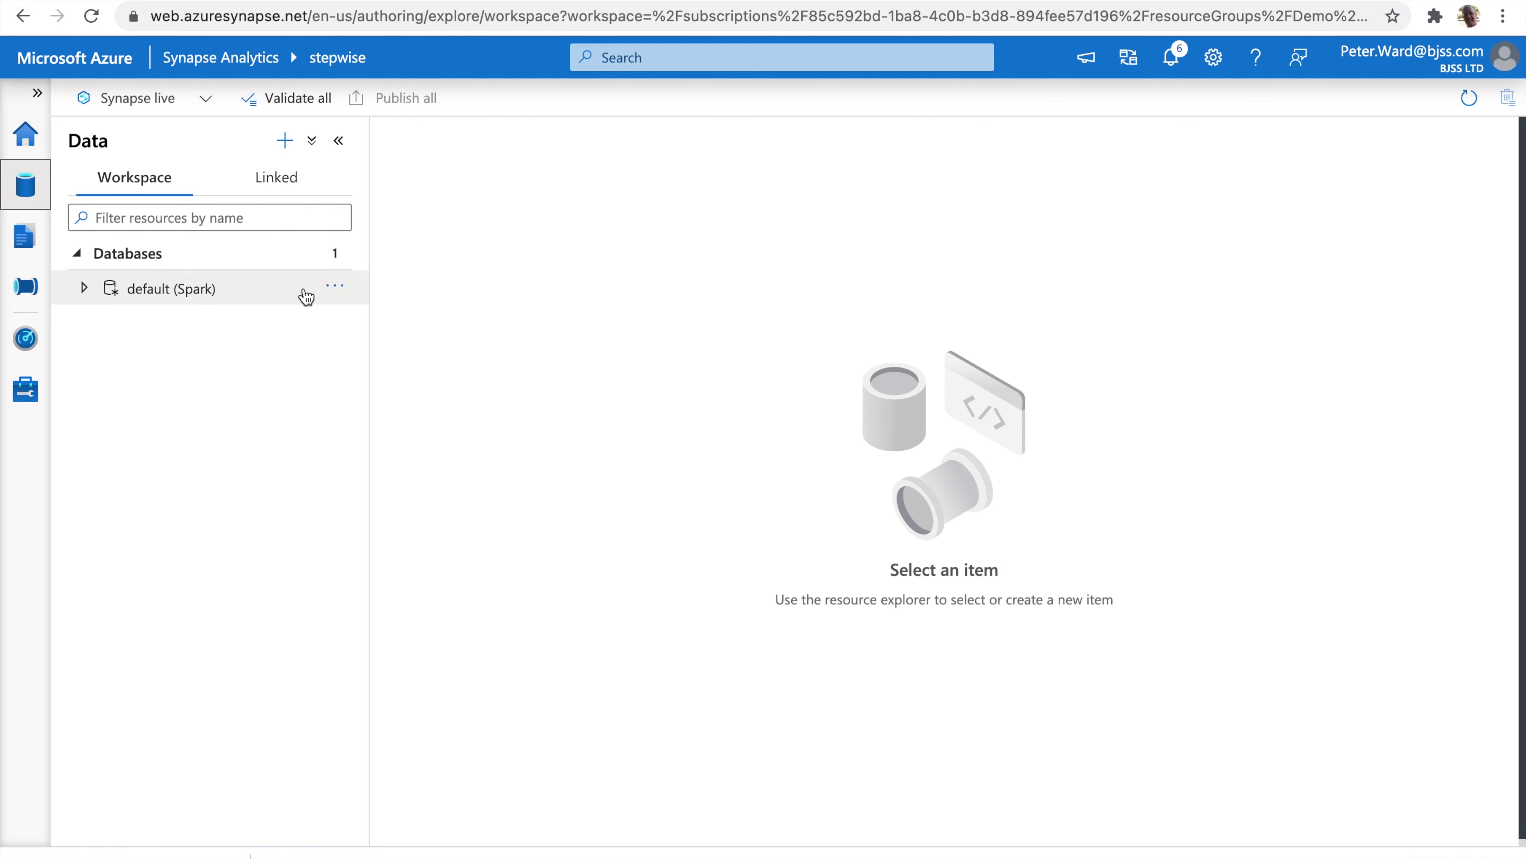
- Refresh the default (Spark) database and expand its Tables folder to check for existing tables
left_click(335, 289)
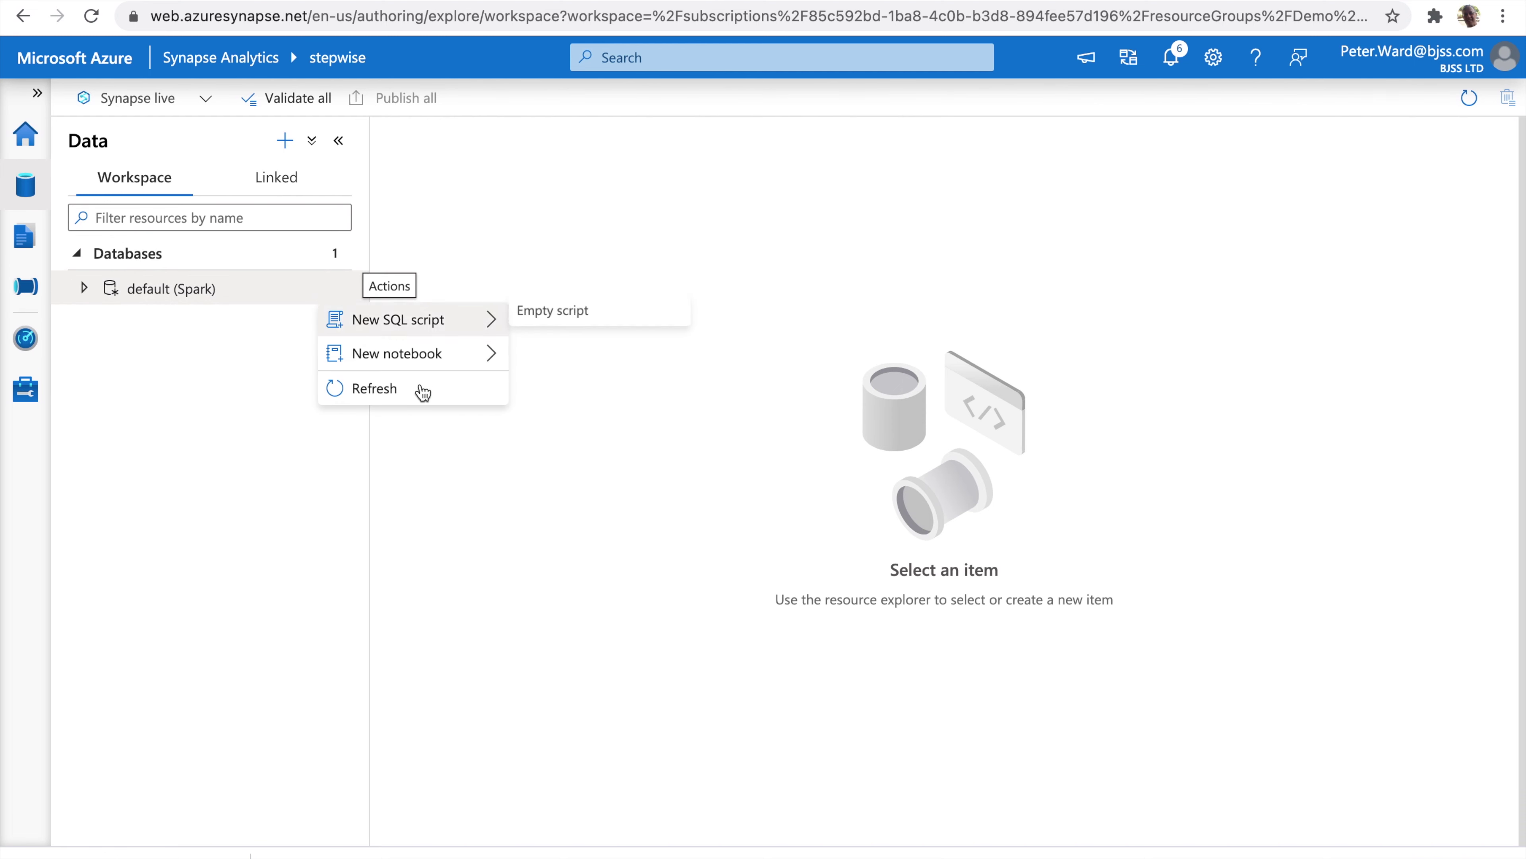
left_click(421, 390)
left_click(84, 288)
left_click(107, 323)
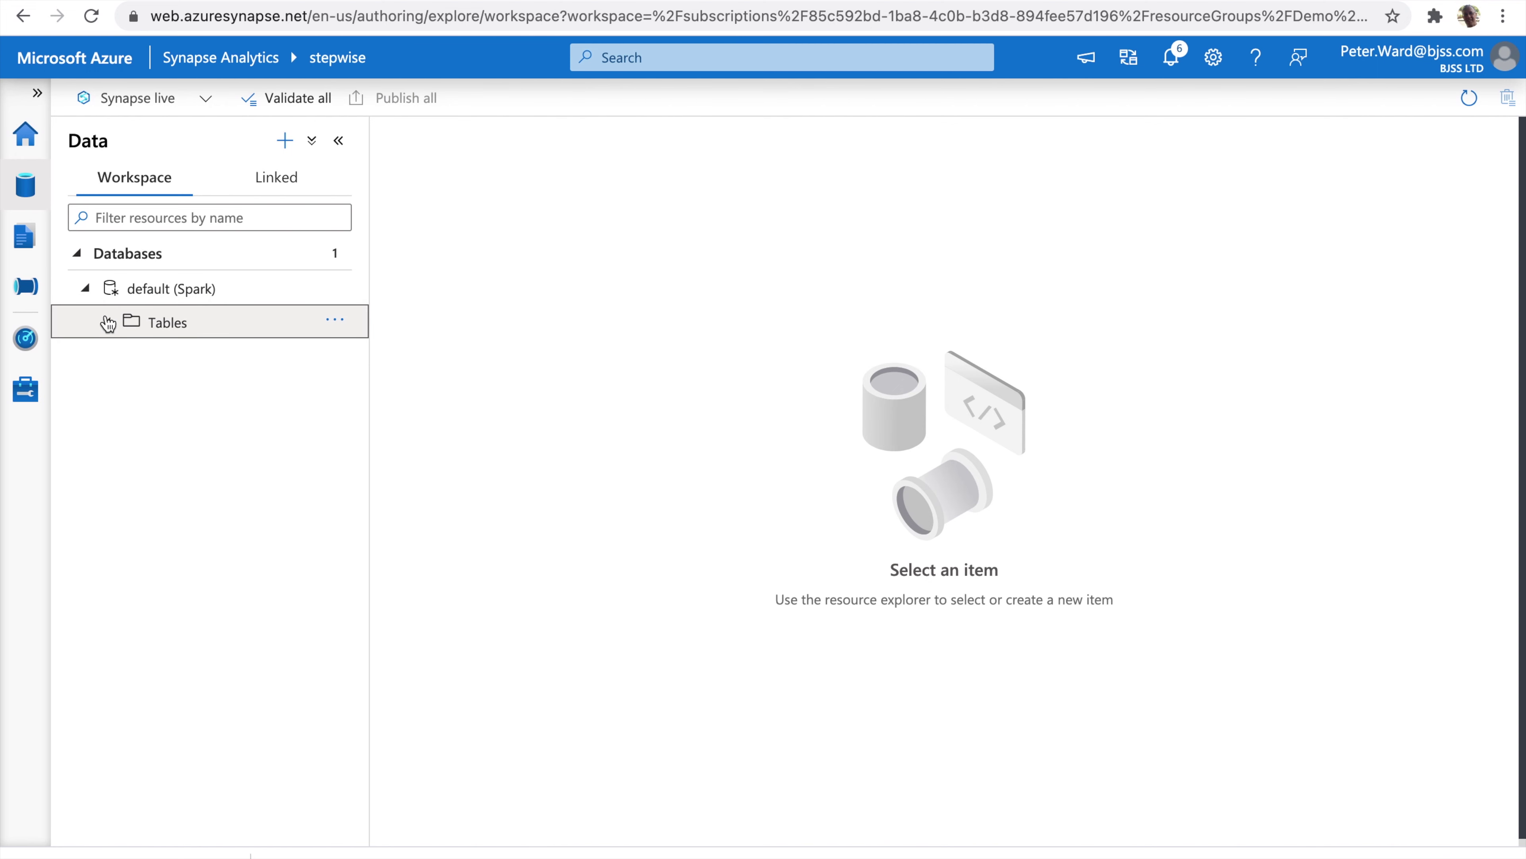
- Look through the Develop, Integrate, Monitor and Manage hubs and check the size of the sparkle Apache Spark pool
left_click(24, 234)
left_click(27, 290)
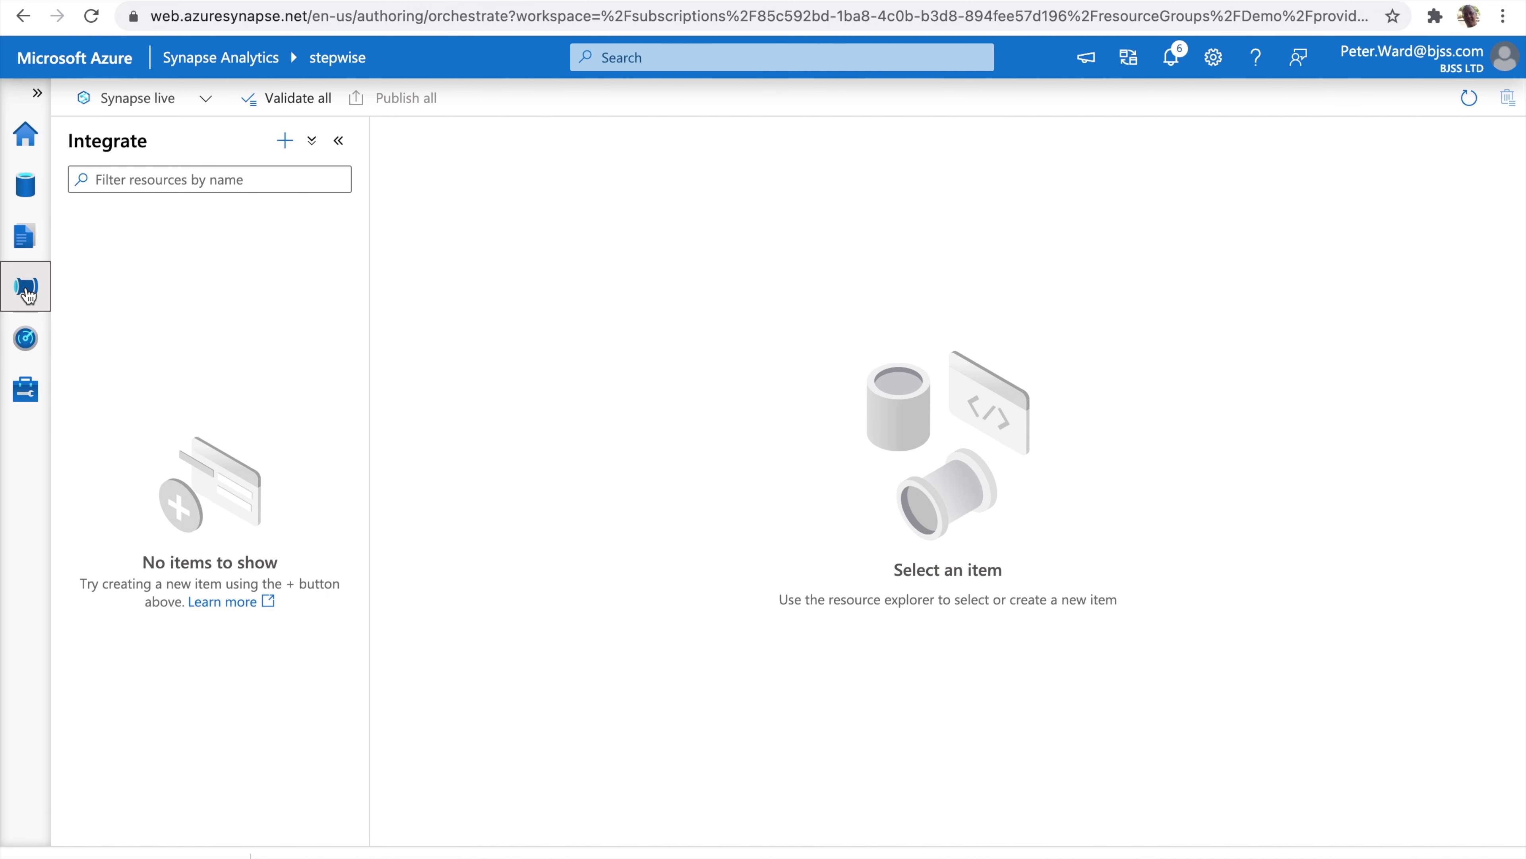
left_click(26, 340)
left_click(27, 391)
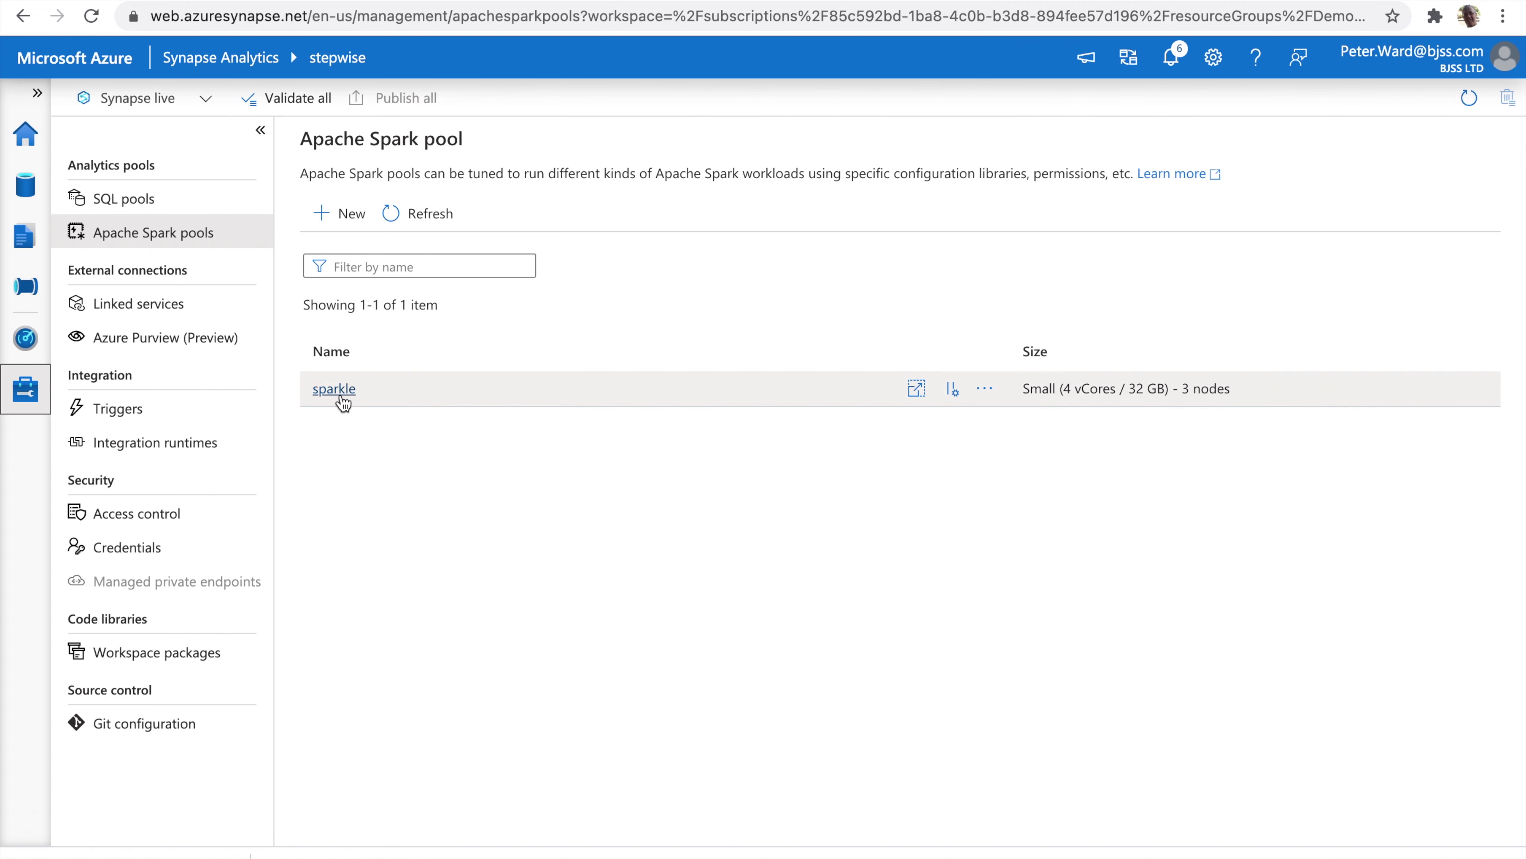
left_click_drag(1026, 391, 1232, 389)
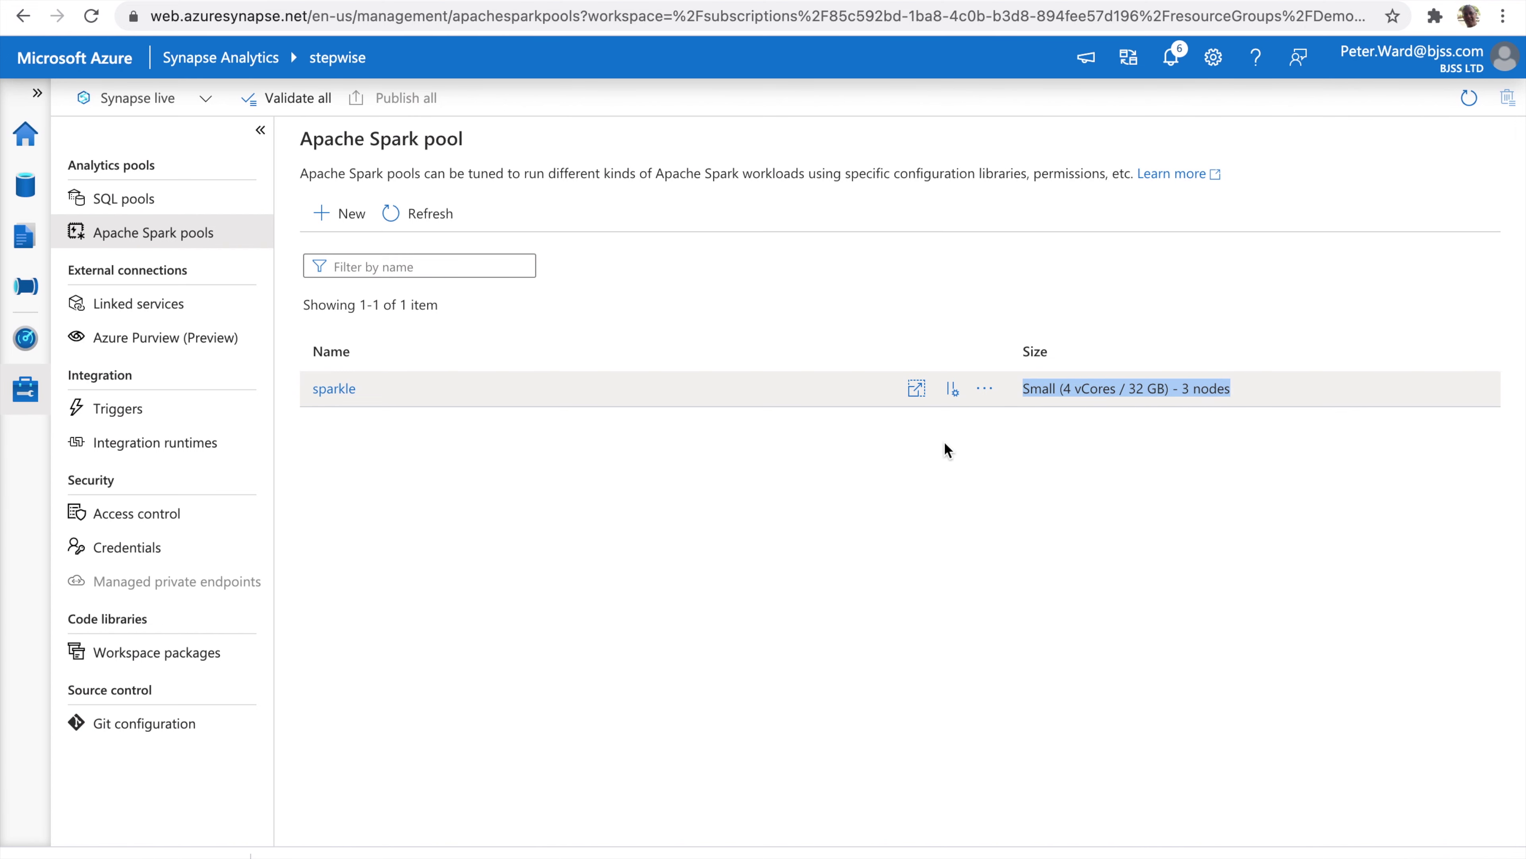
left_click(944, 449)
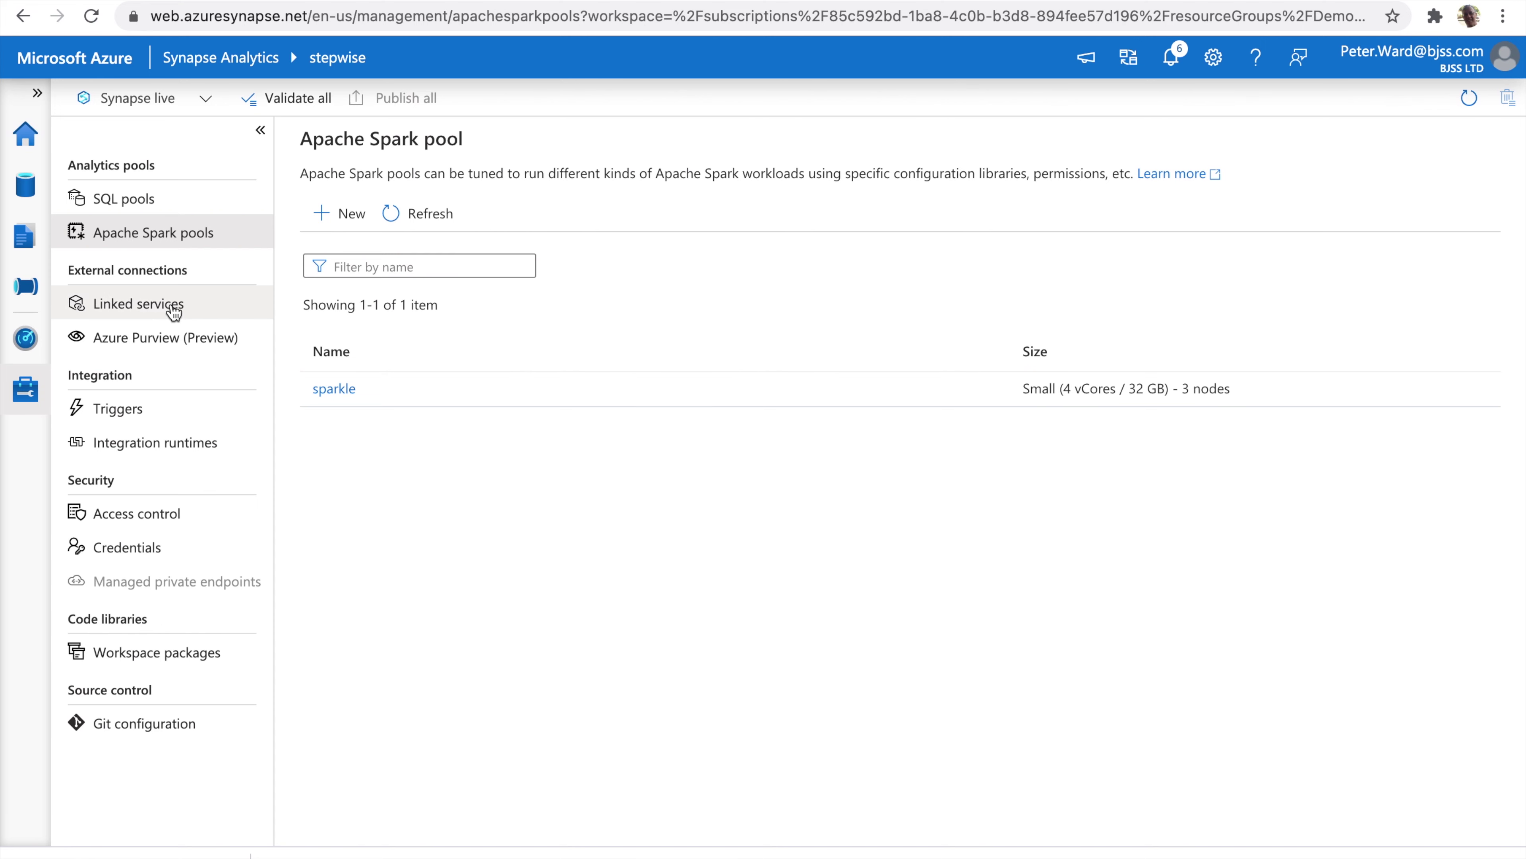
- Import the notebook file Notebook 1.ipynb from the Downloads folder into the Develop hub
left_click(27, 240)
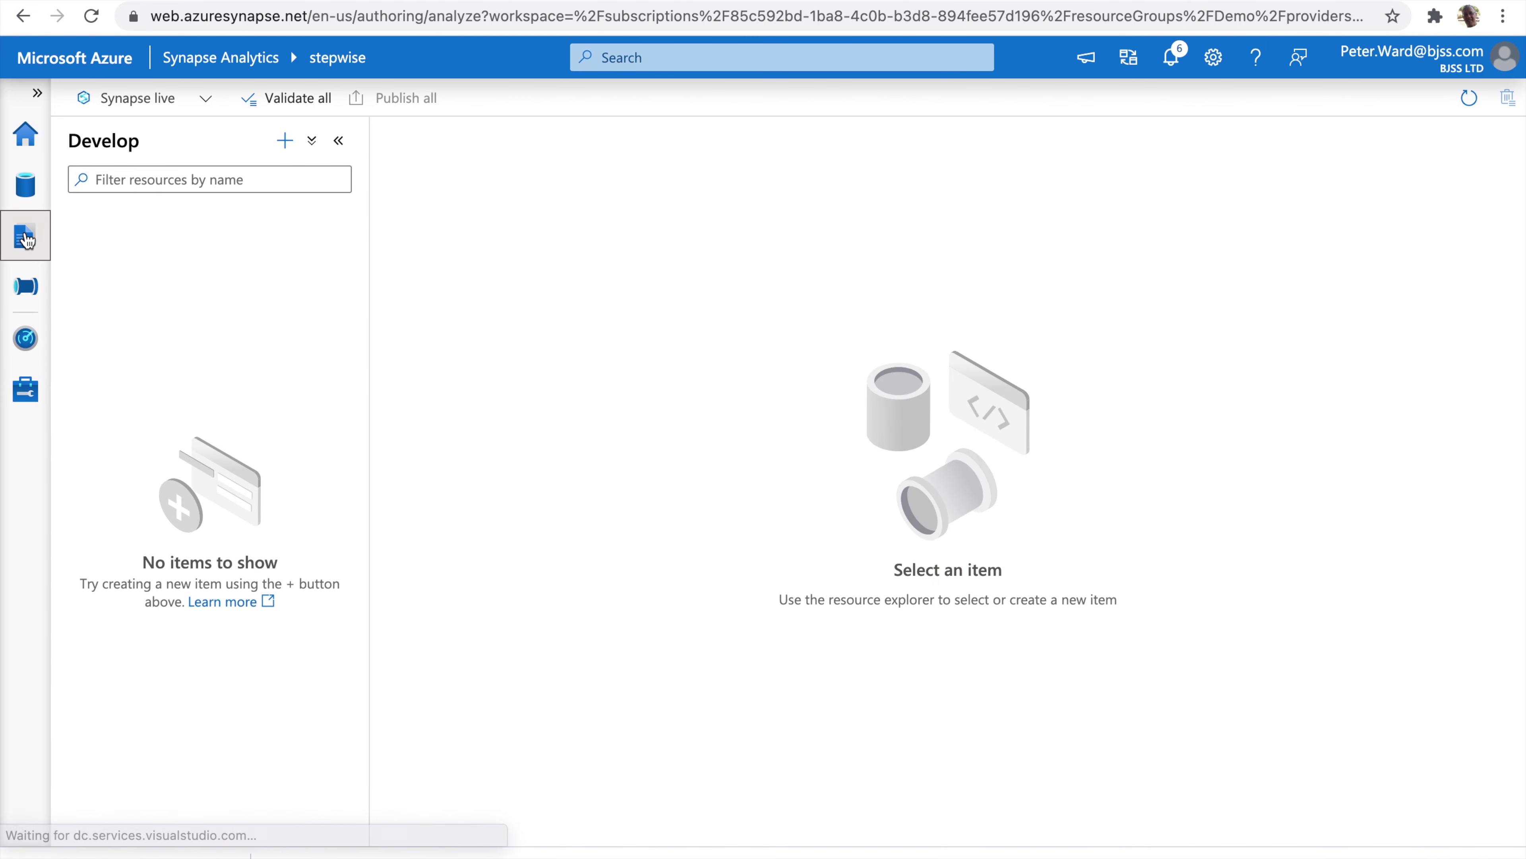
left_click(285, 140)
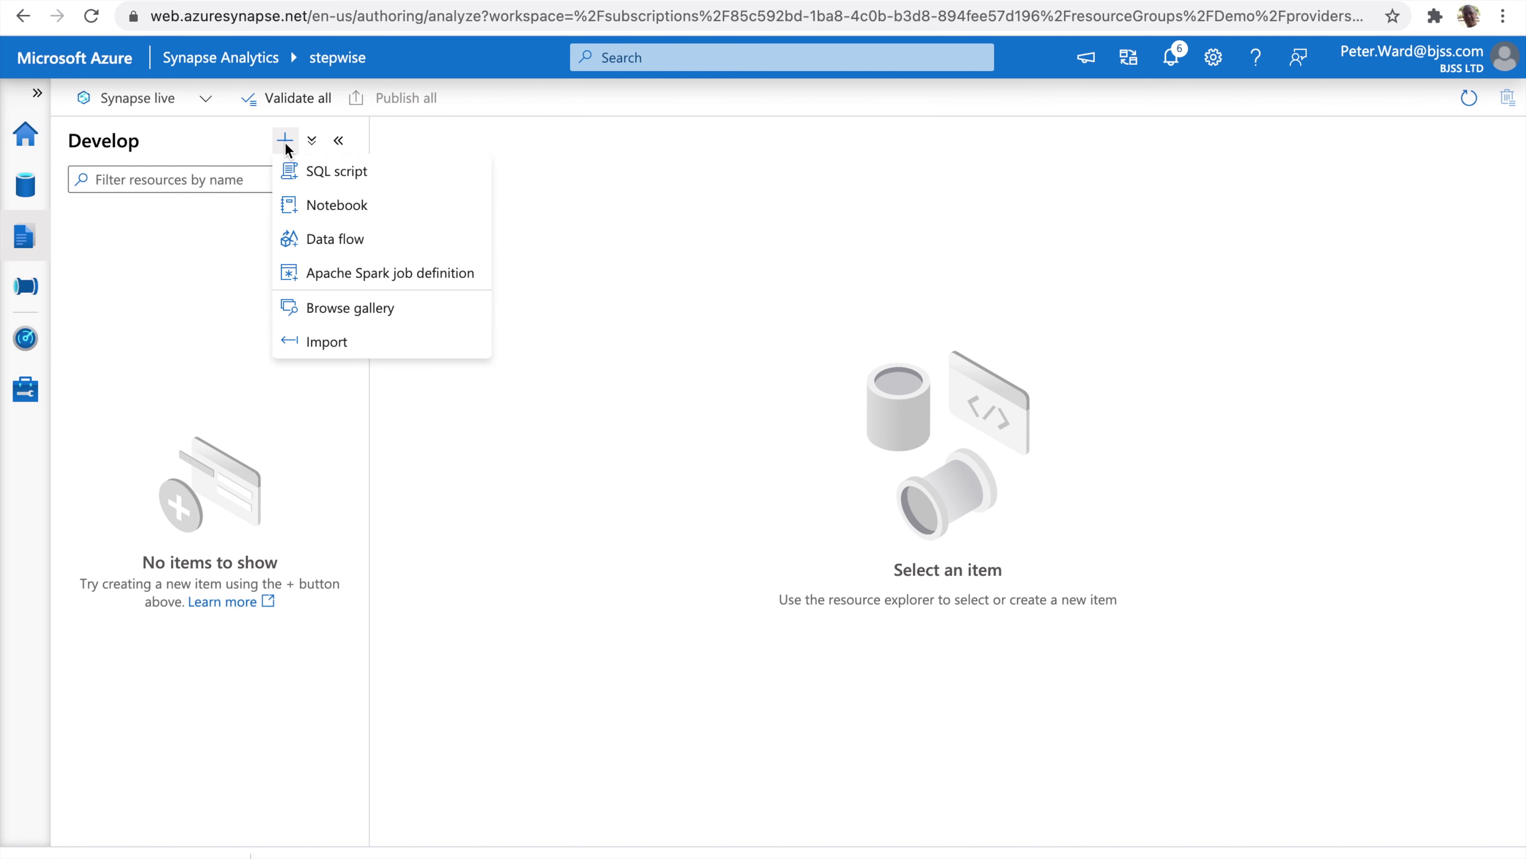
left_click(365, 343)
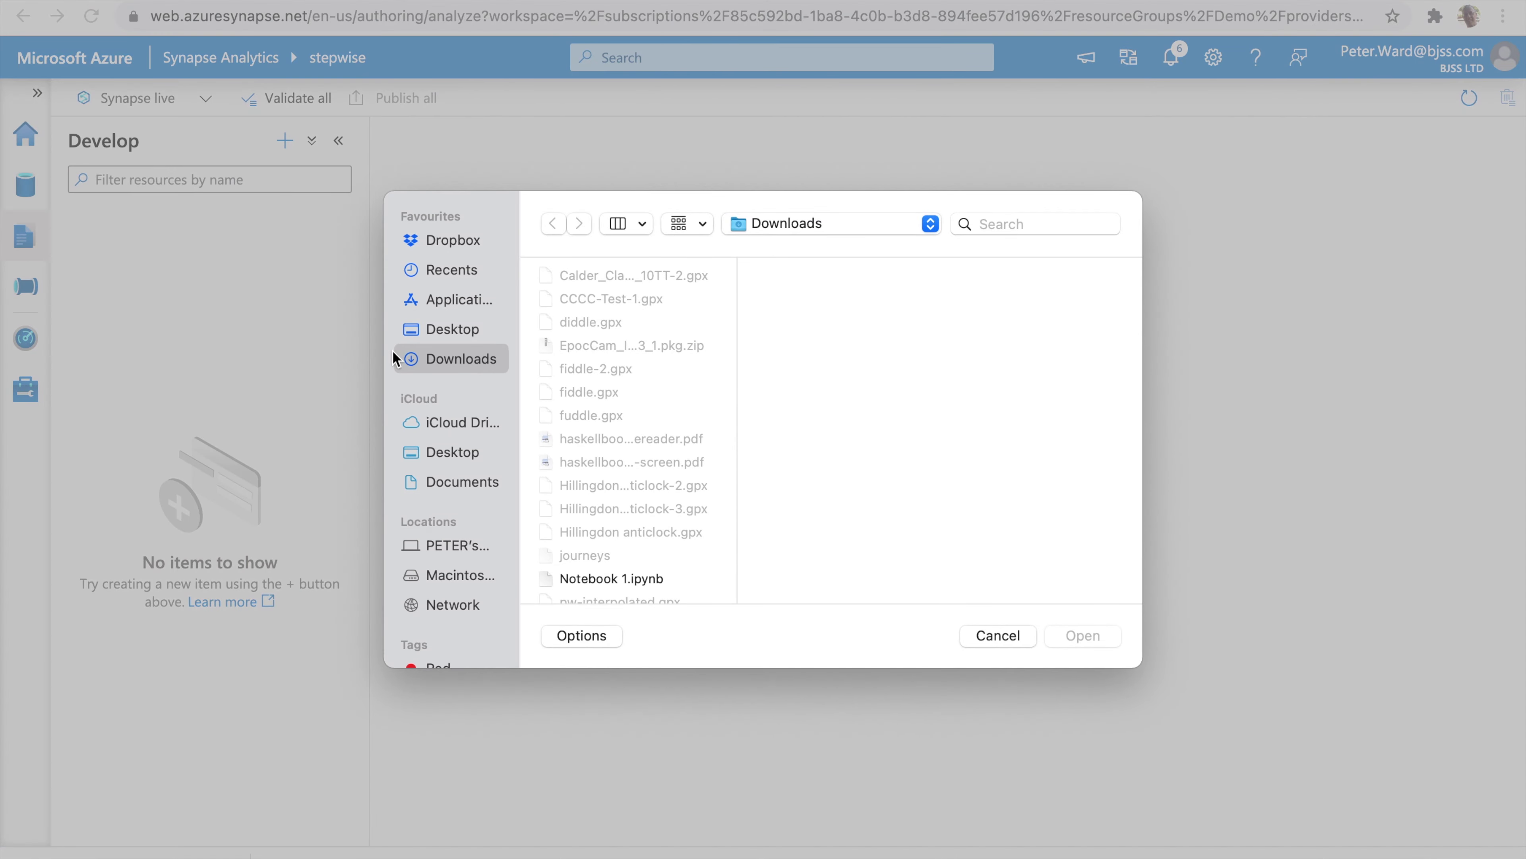
left_click(631, 578)
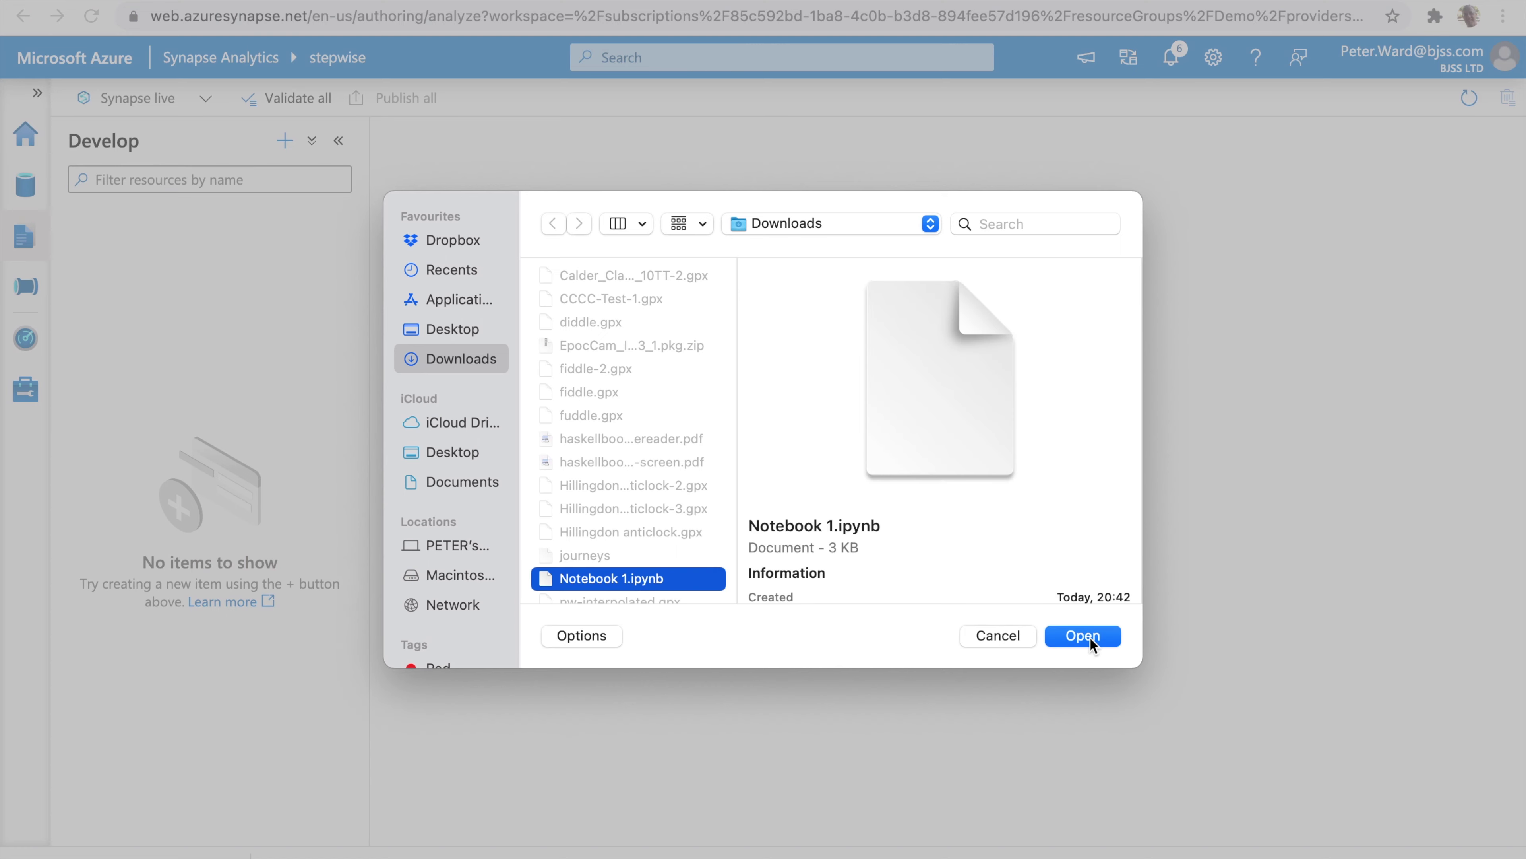
left_click(1088, 639)
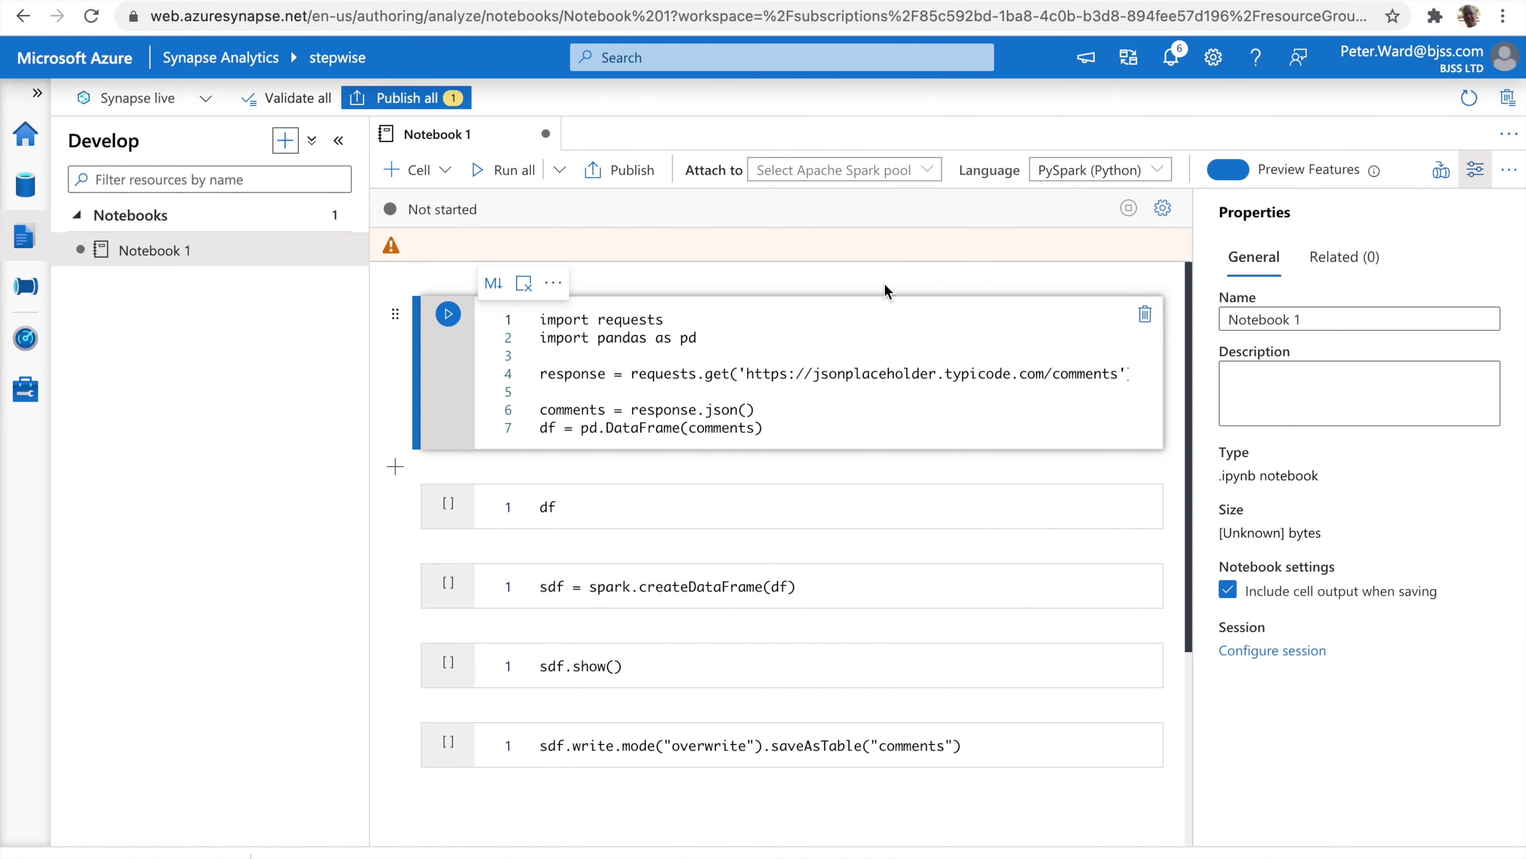
- Attach Notebook 1 to the sparkle Spark pool and hide the notebook's properties
left_click(825, 170)
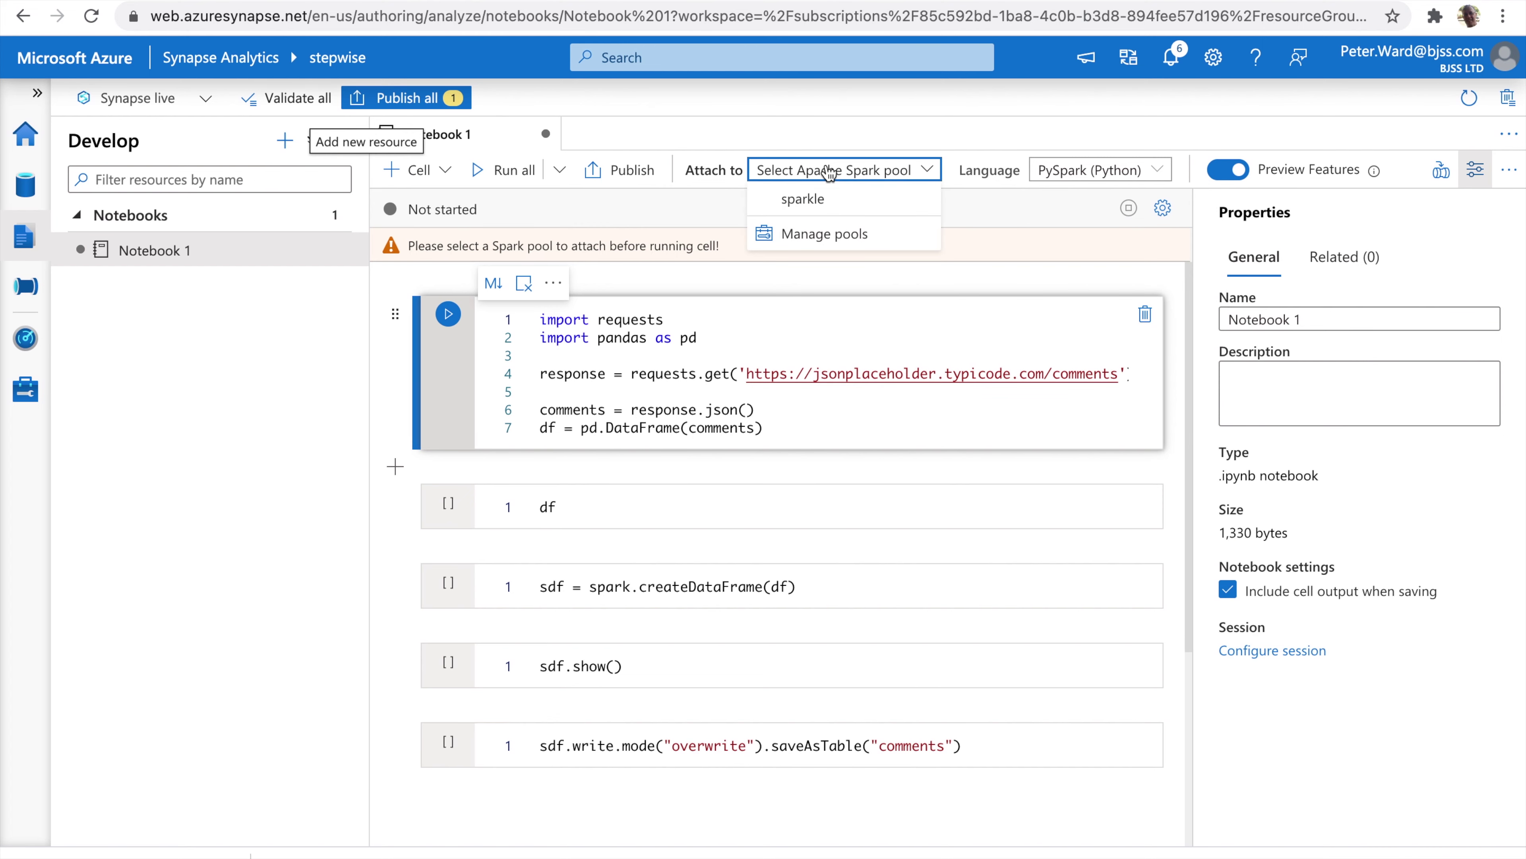
left_click(803, 199)
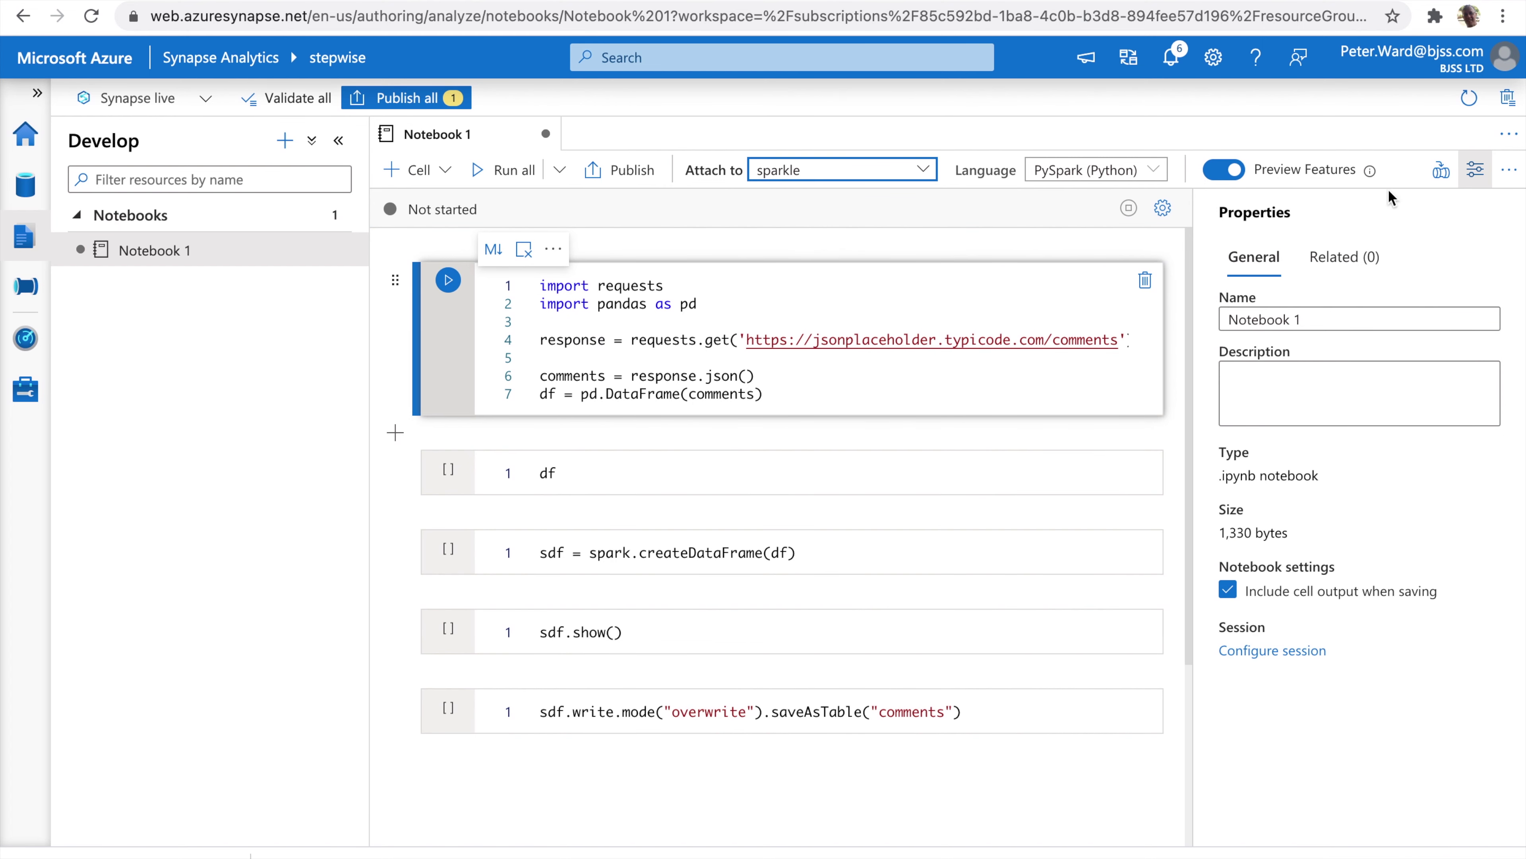
left_click(1475, 171)
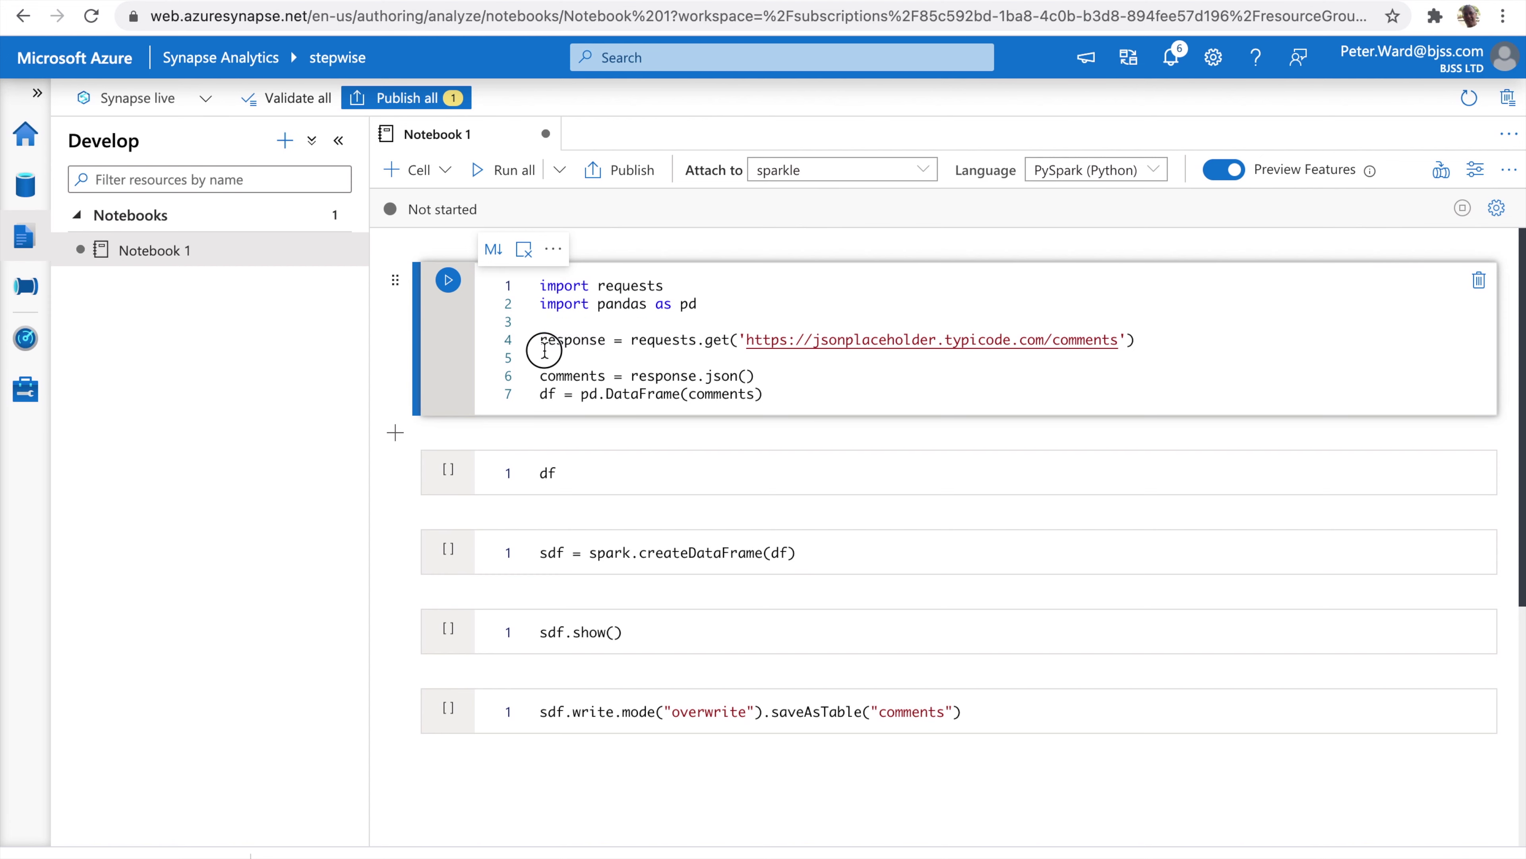
- Run the cell that fetches the comments into a pandas DataFrame and the cell that displays df
left_click(450, 289)
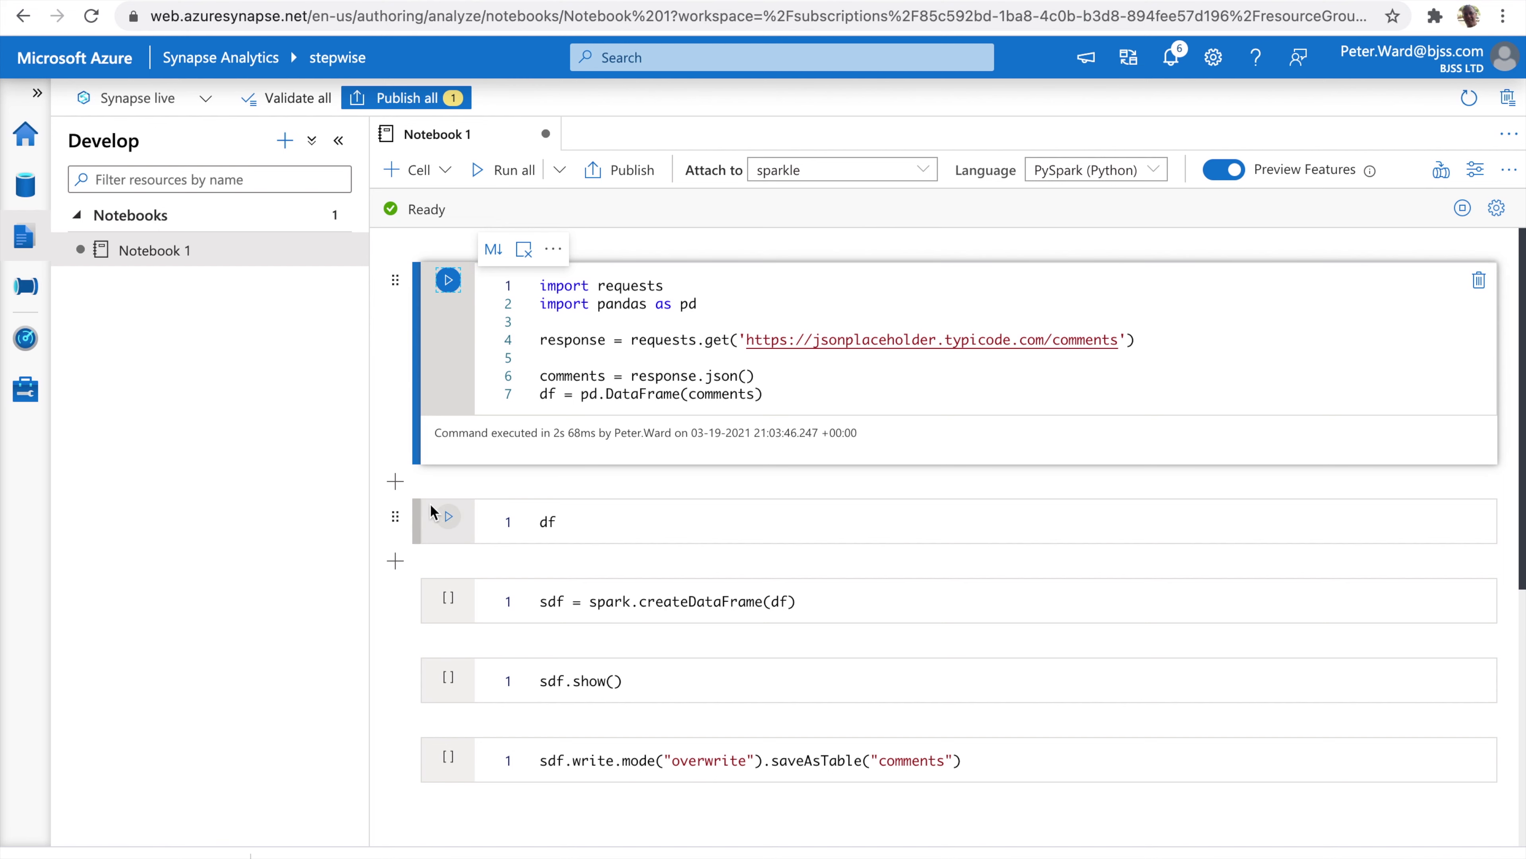
left_click(448, 518)
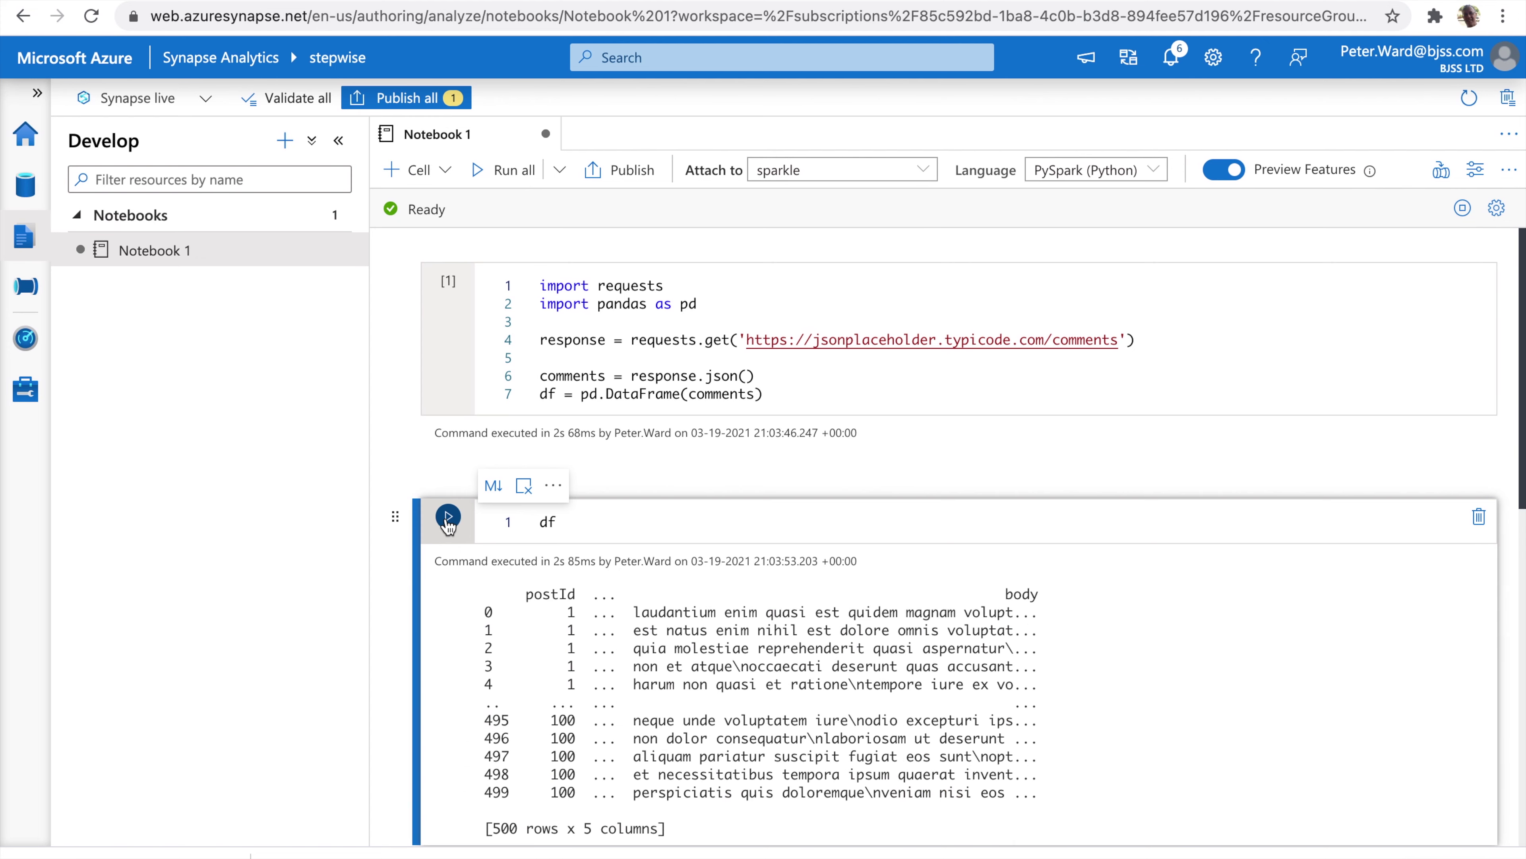
scroll(587, 537, "down", 5)
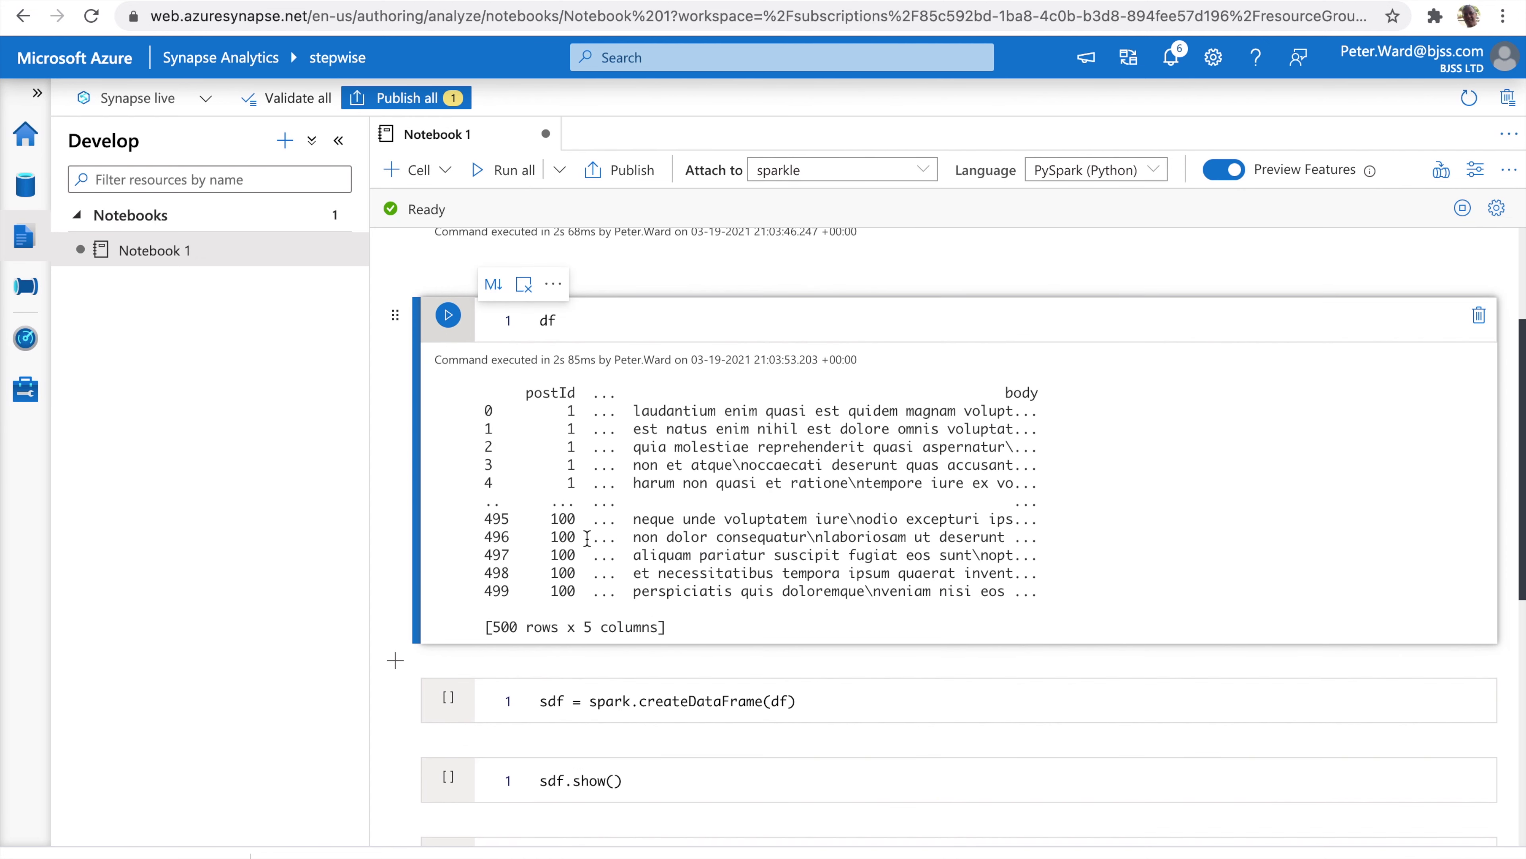
- Run the cell that creates the Spark DataFrame sdf from df and the sdf.show() cell
scroll(587, 537, "down", 1)
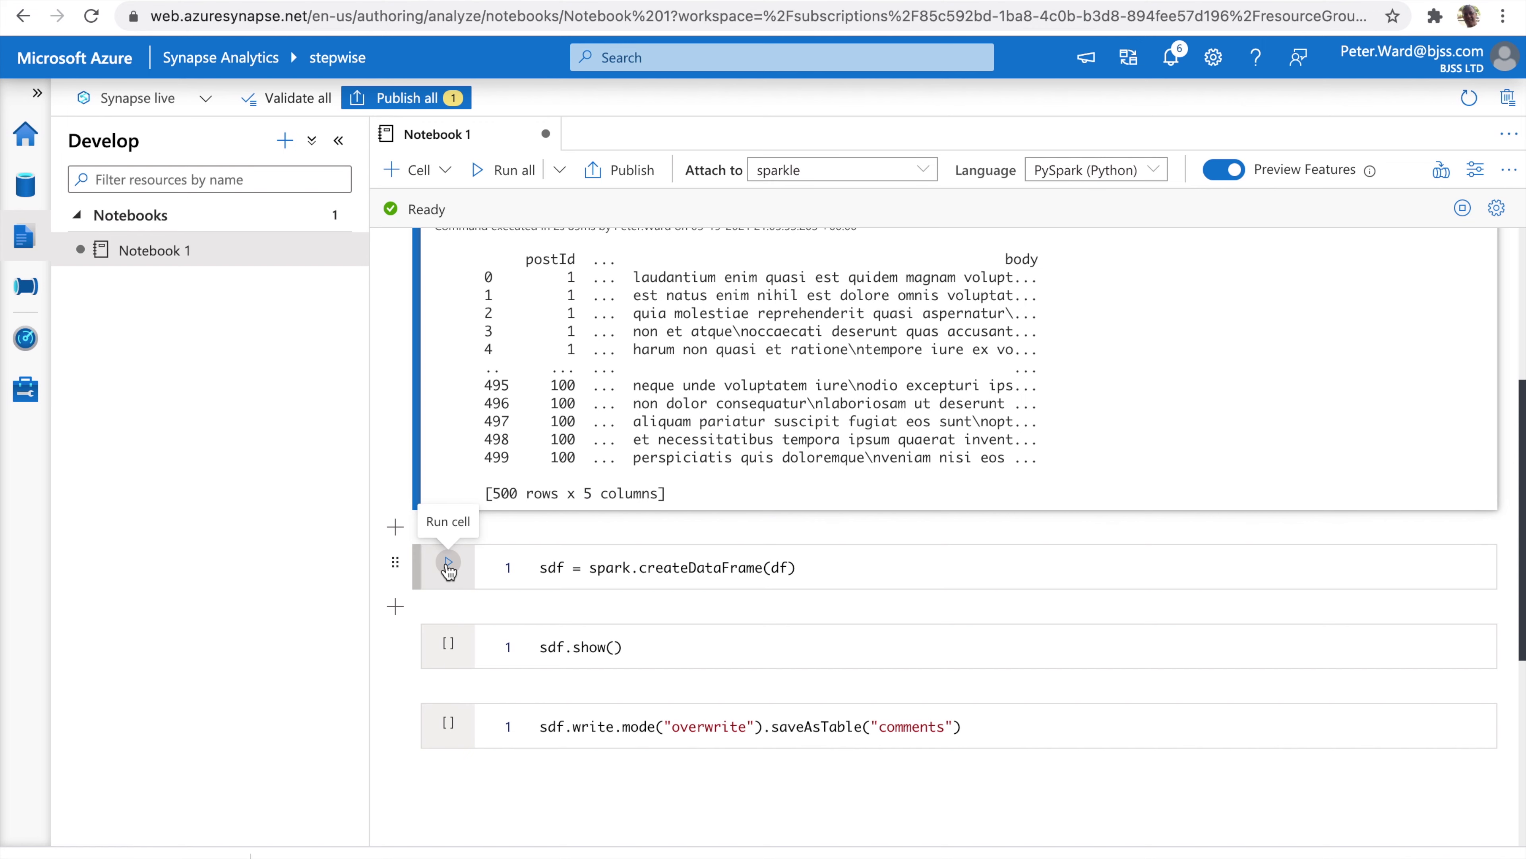
left_click(449, 564)
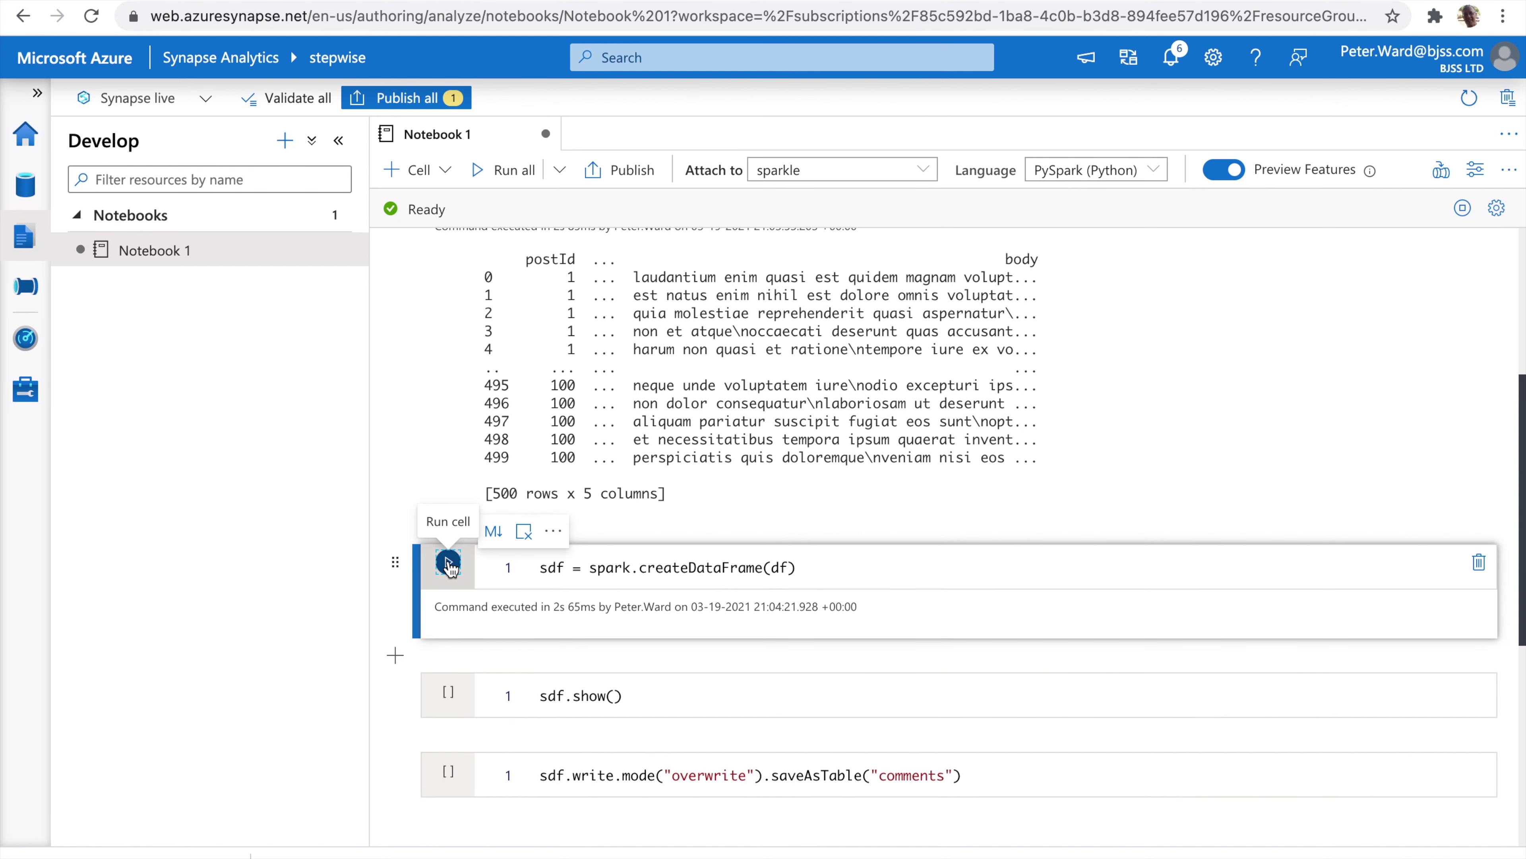
scroll(451, 565, "down", 3)
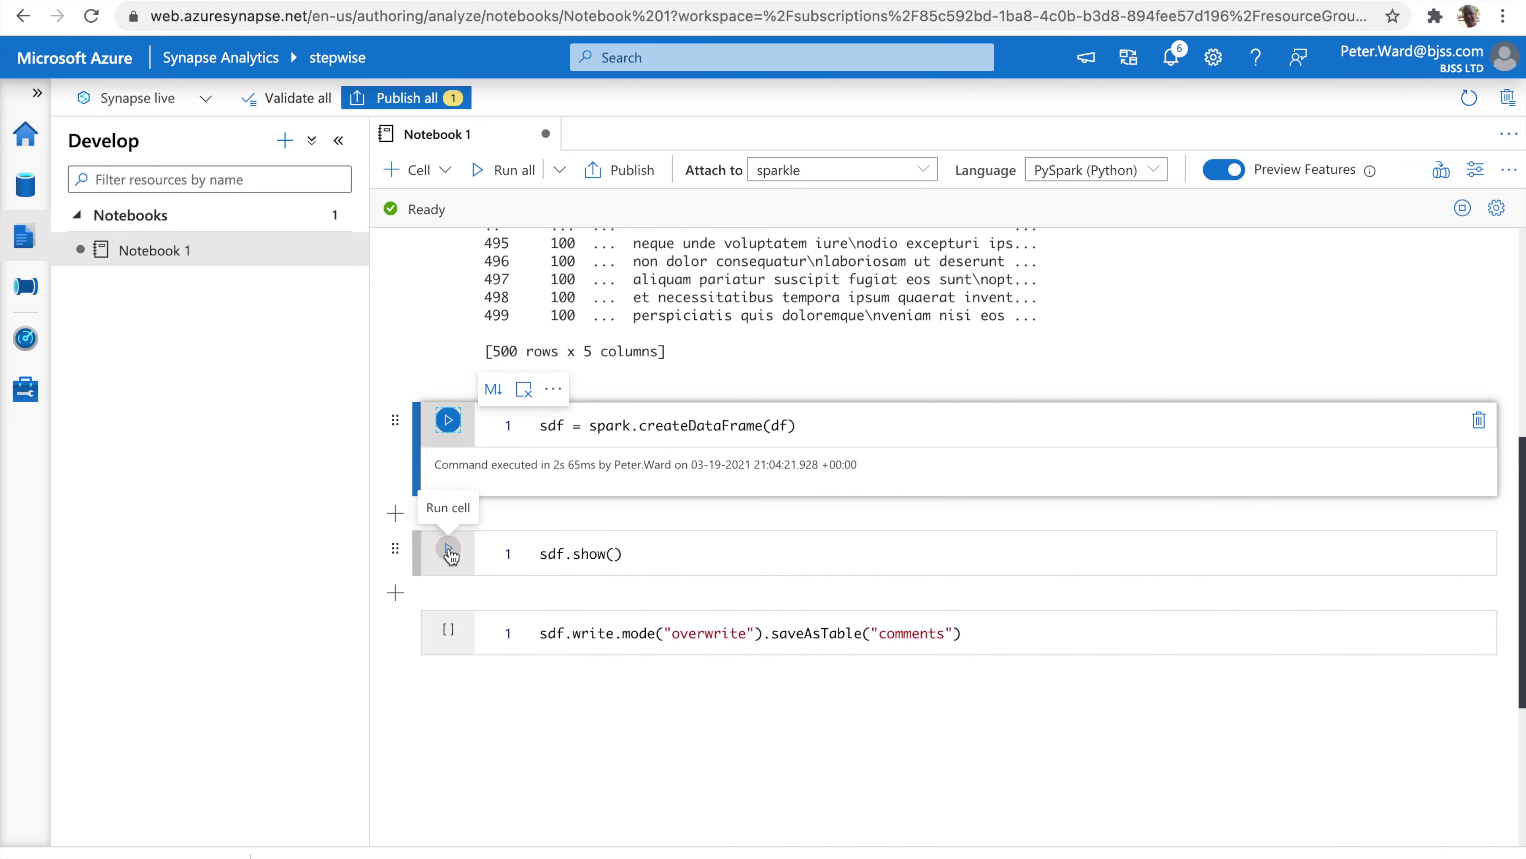
left_click(449, 550)
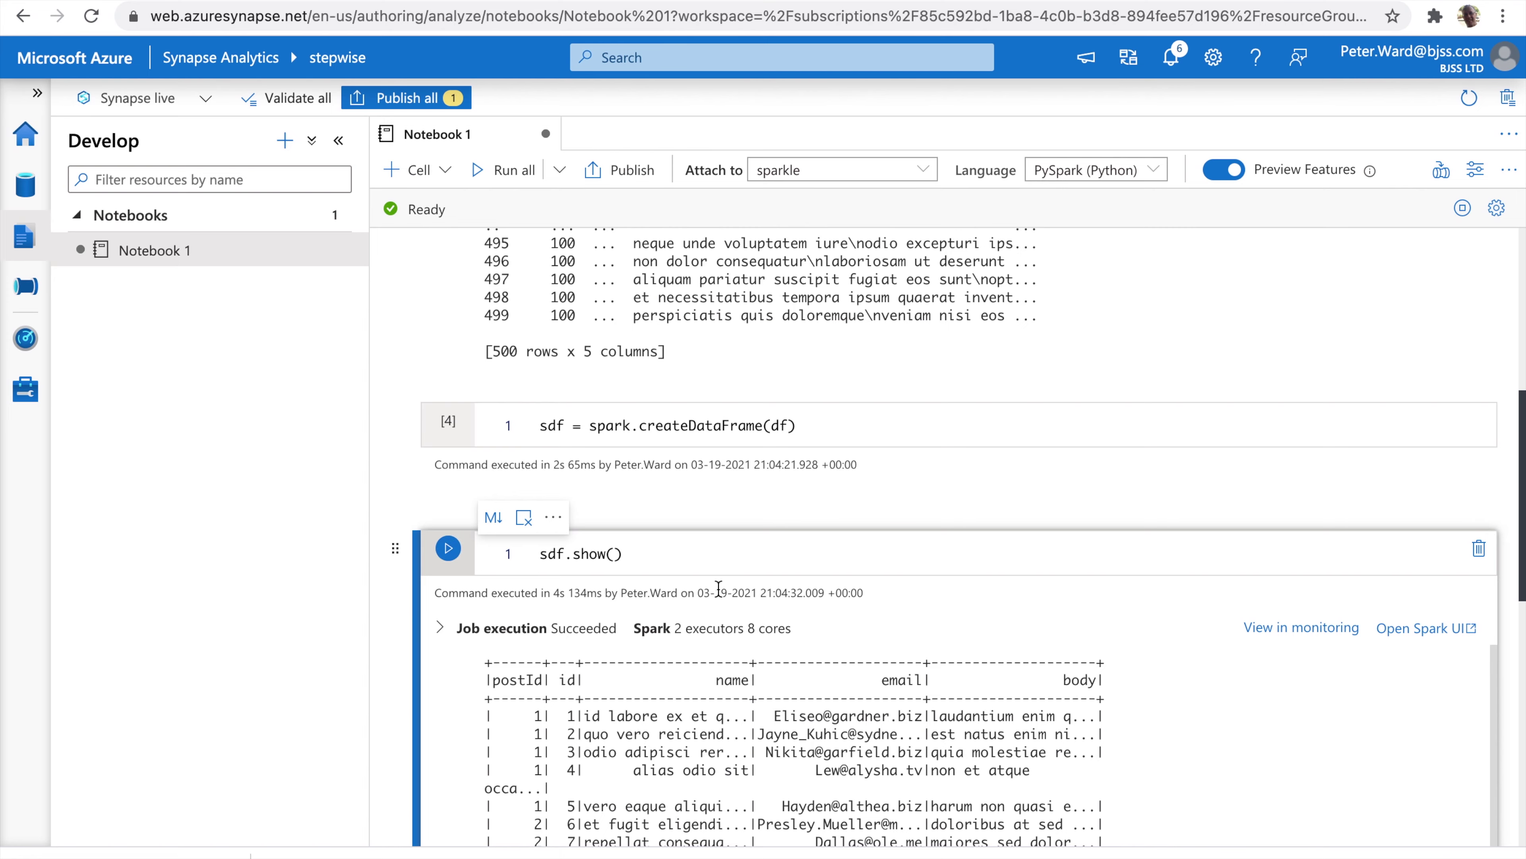
- Review the sdf.show() output, run the cell that saves sdf as the comments table in overwrite mode, and check its job execution
scroll(718, 589, "down", 3)
scroll(719, 590, "down", 5)
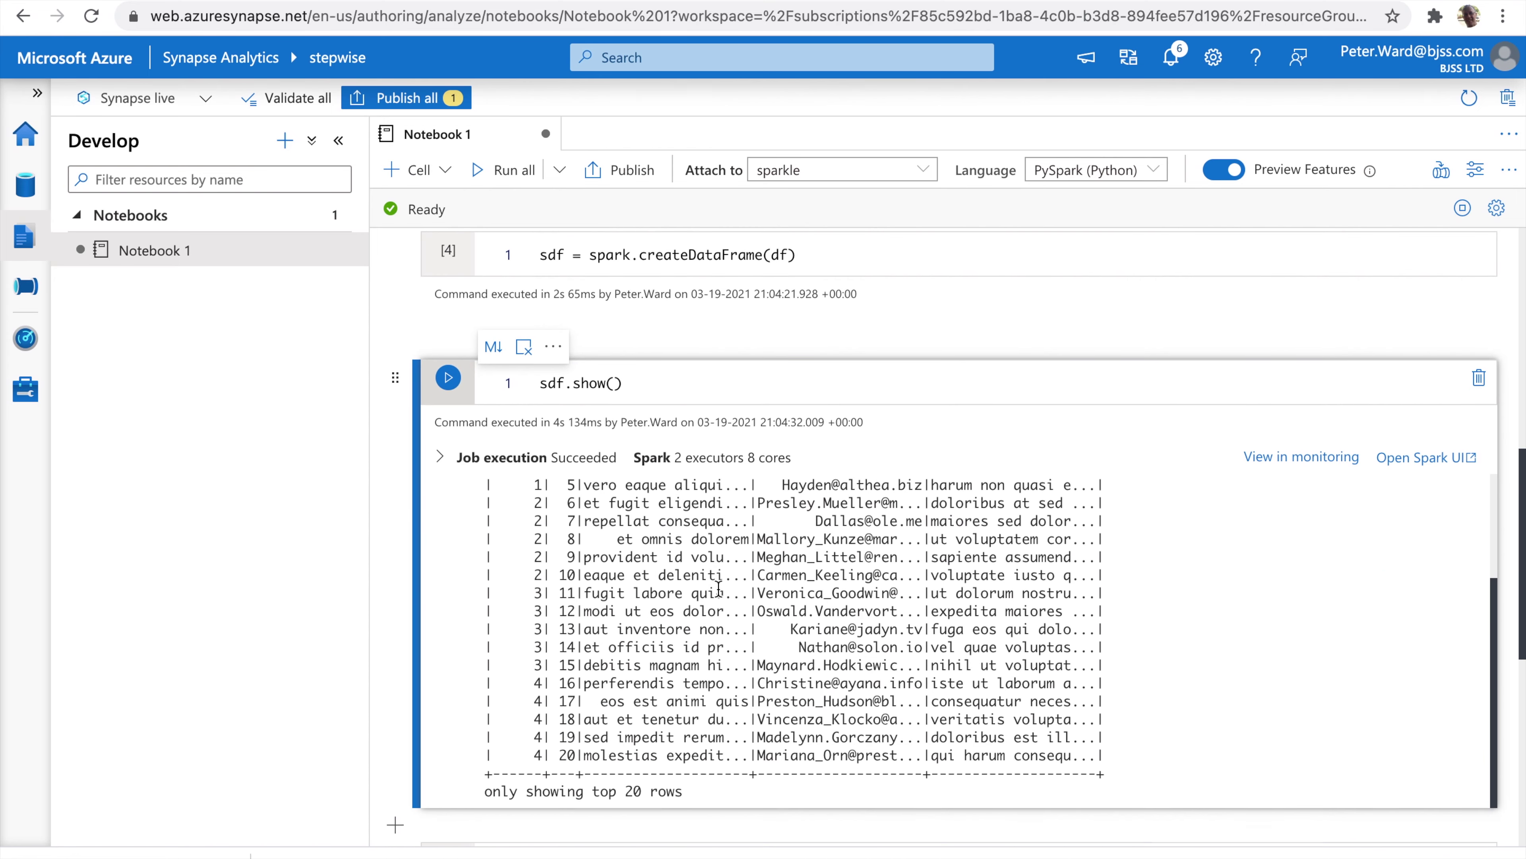
scroll(718, 588, "down", 2)
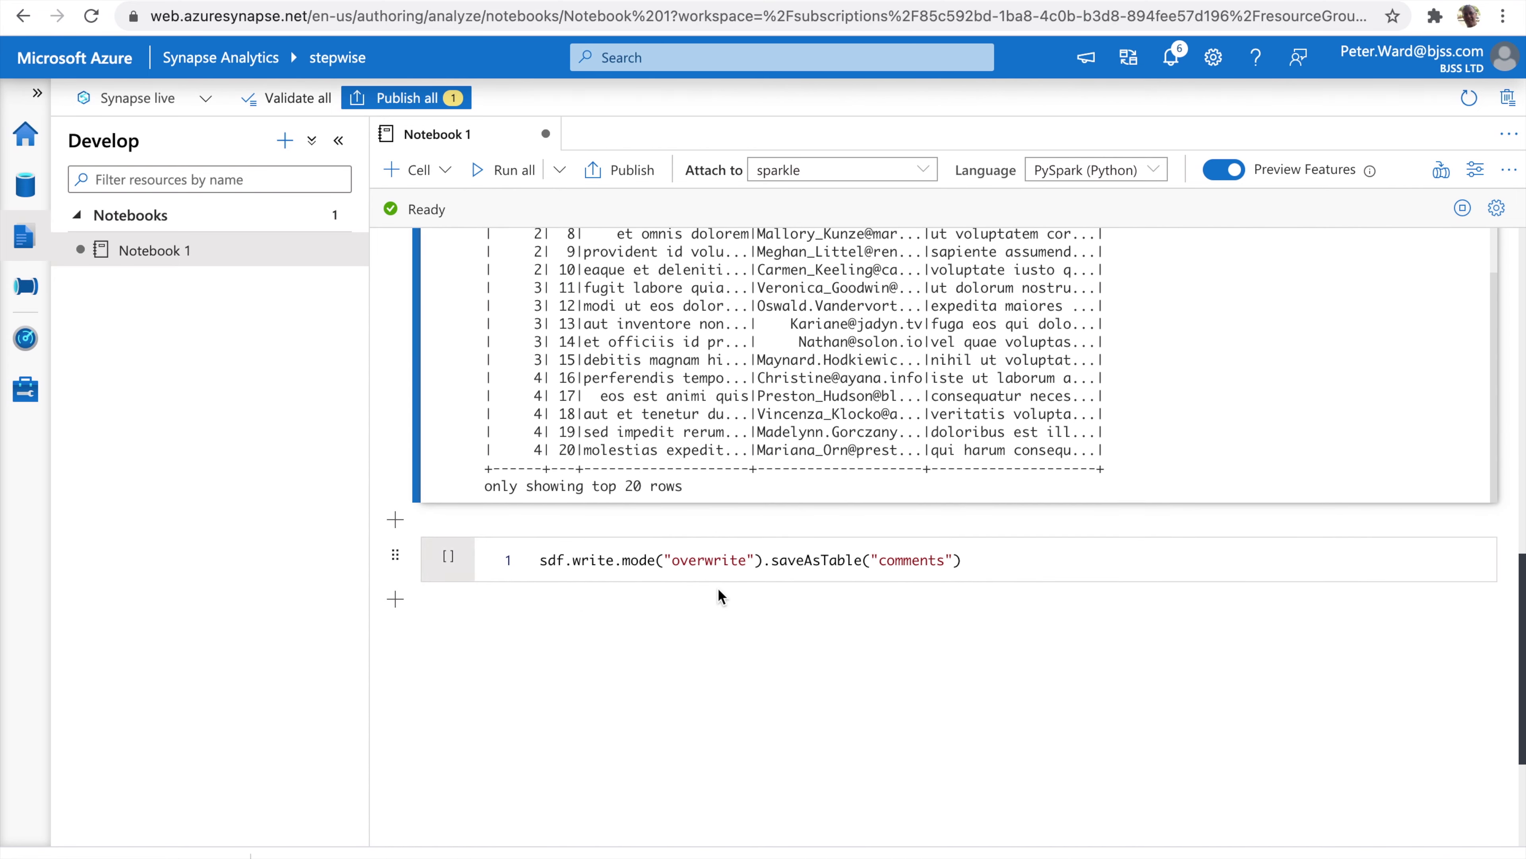
left_click(450, 557)
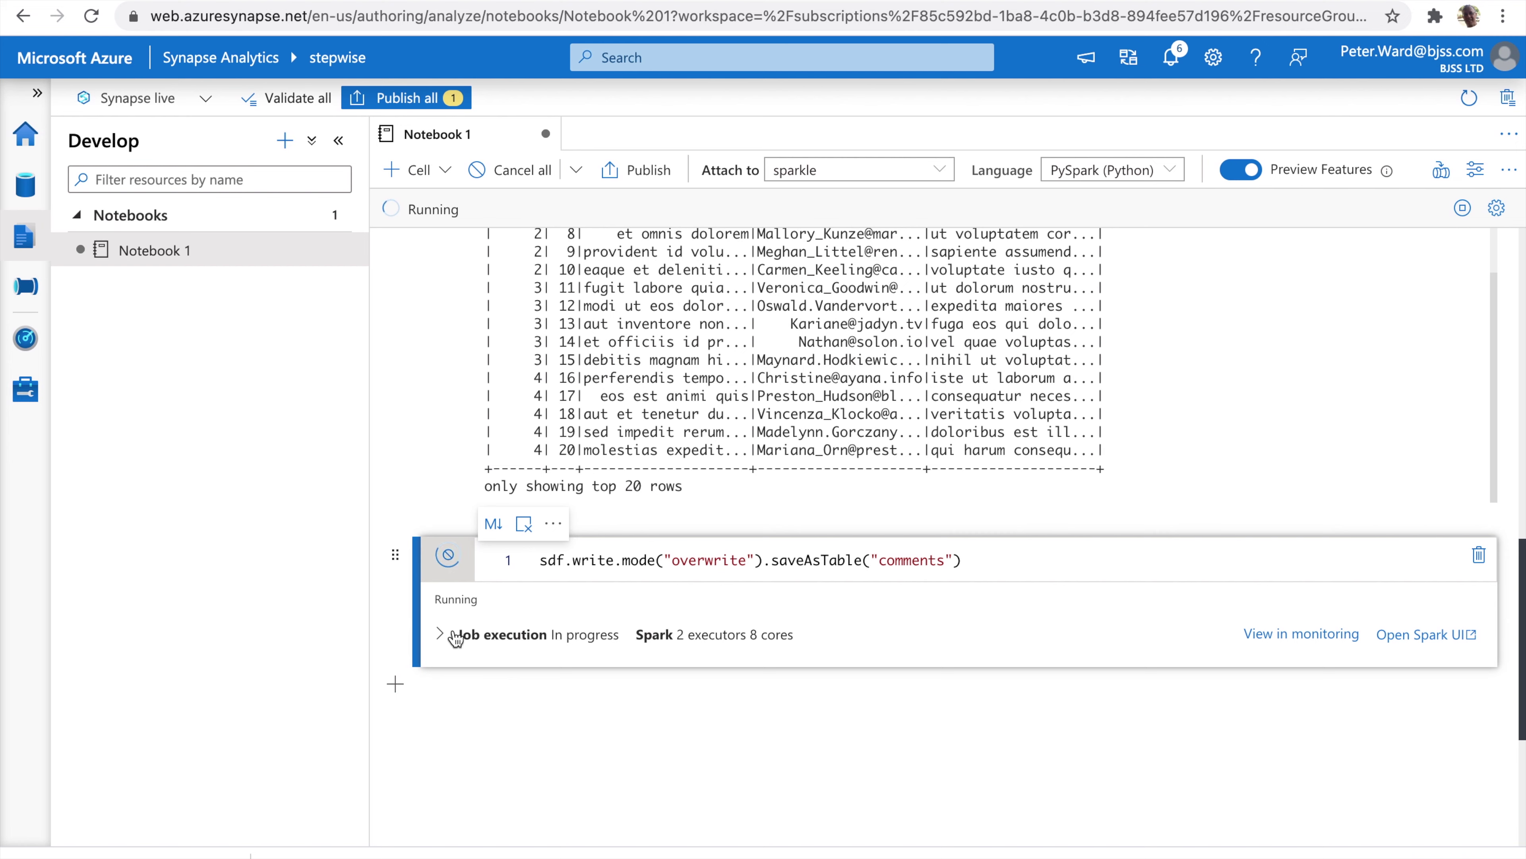
left_click(441, 635)
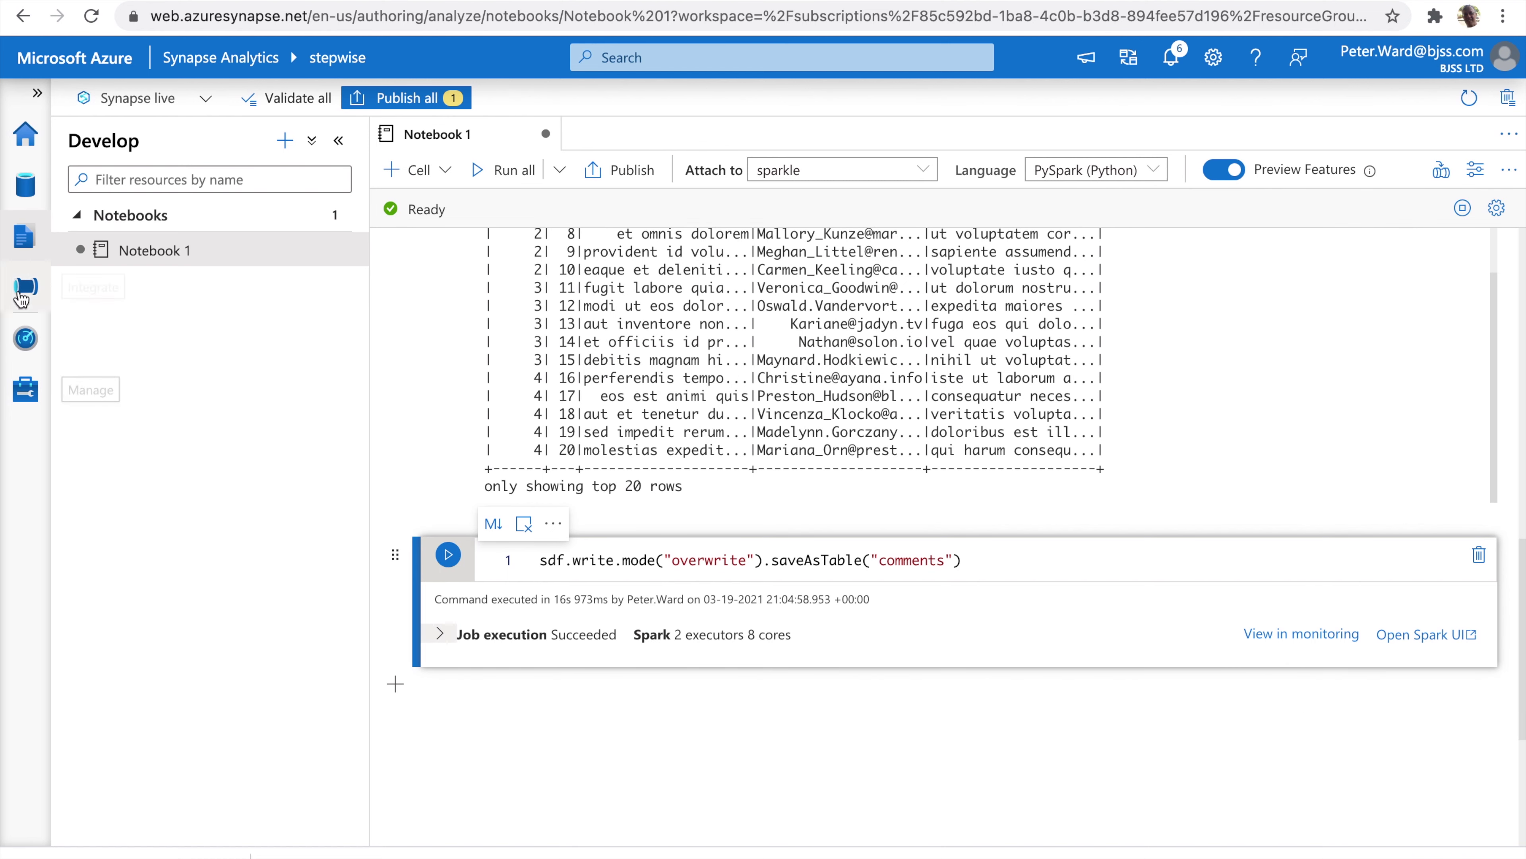
- Refresh the default (Spark) database in the Data hub and expand the comments table down to its columns
left_click(26, 188)
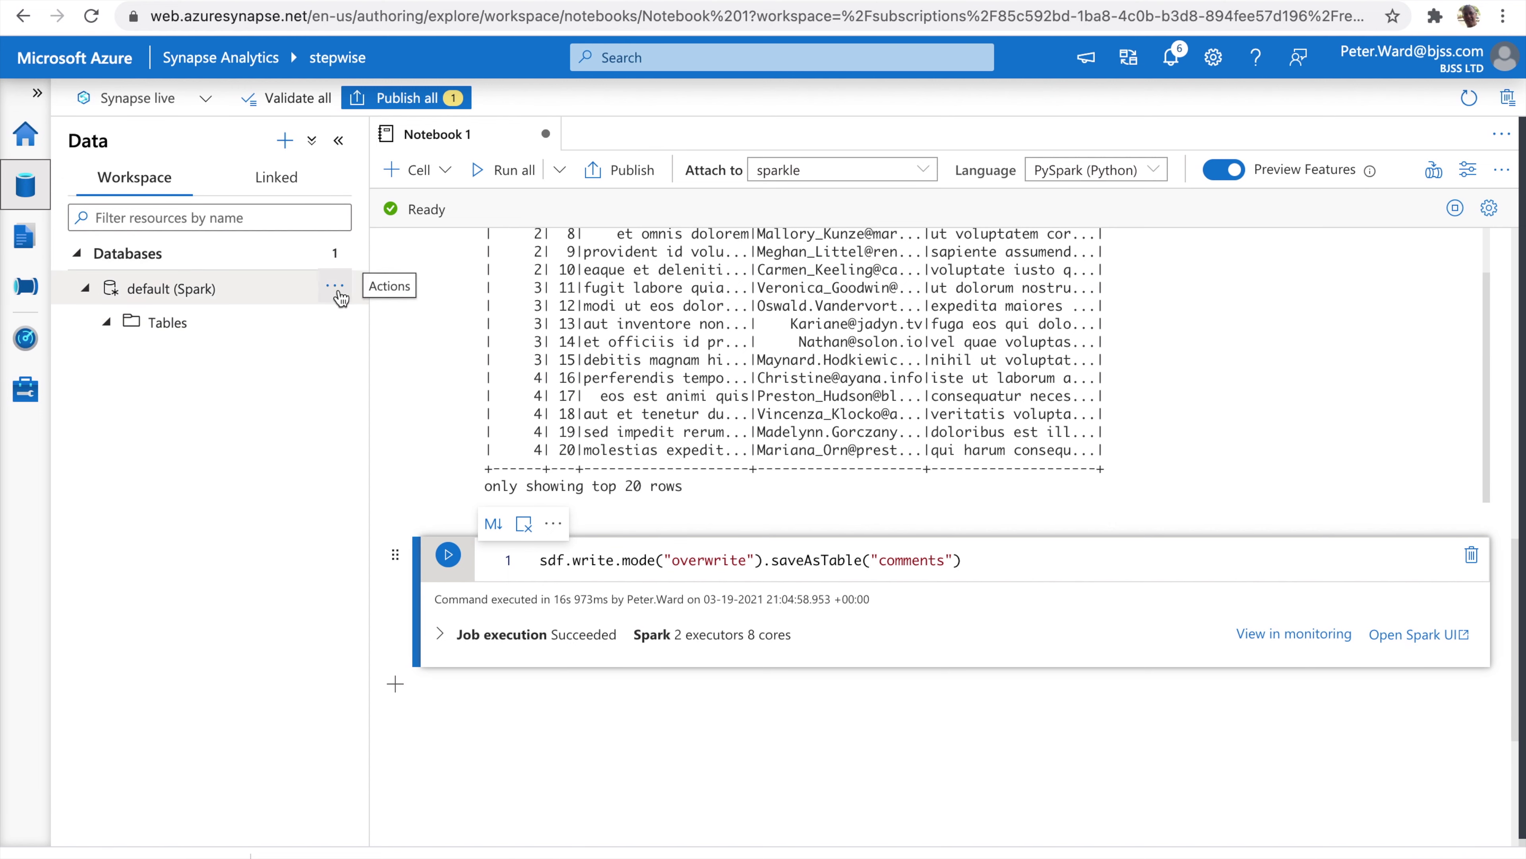
left_click(336, 290)
left_click(373, 389)
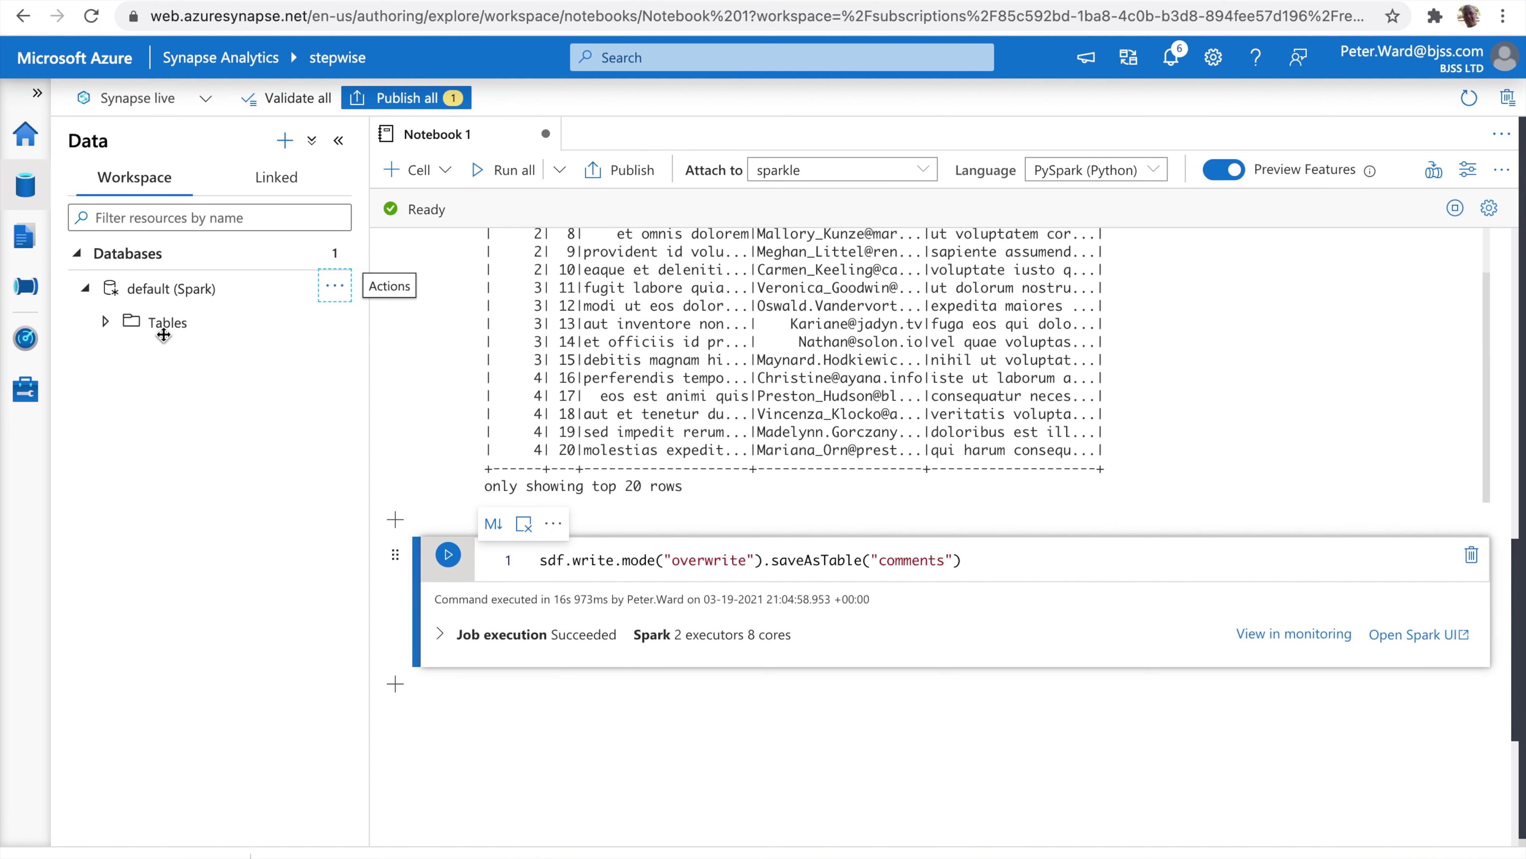
left_click(105, 324)
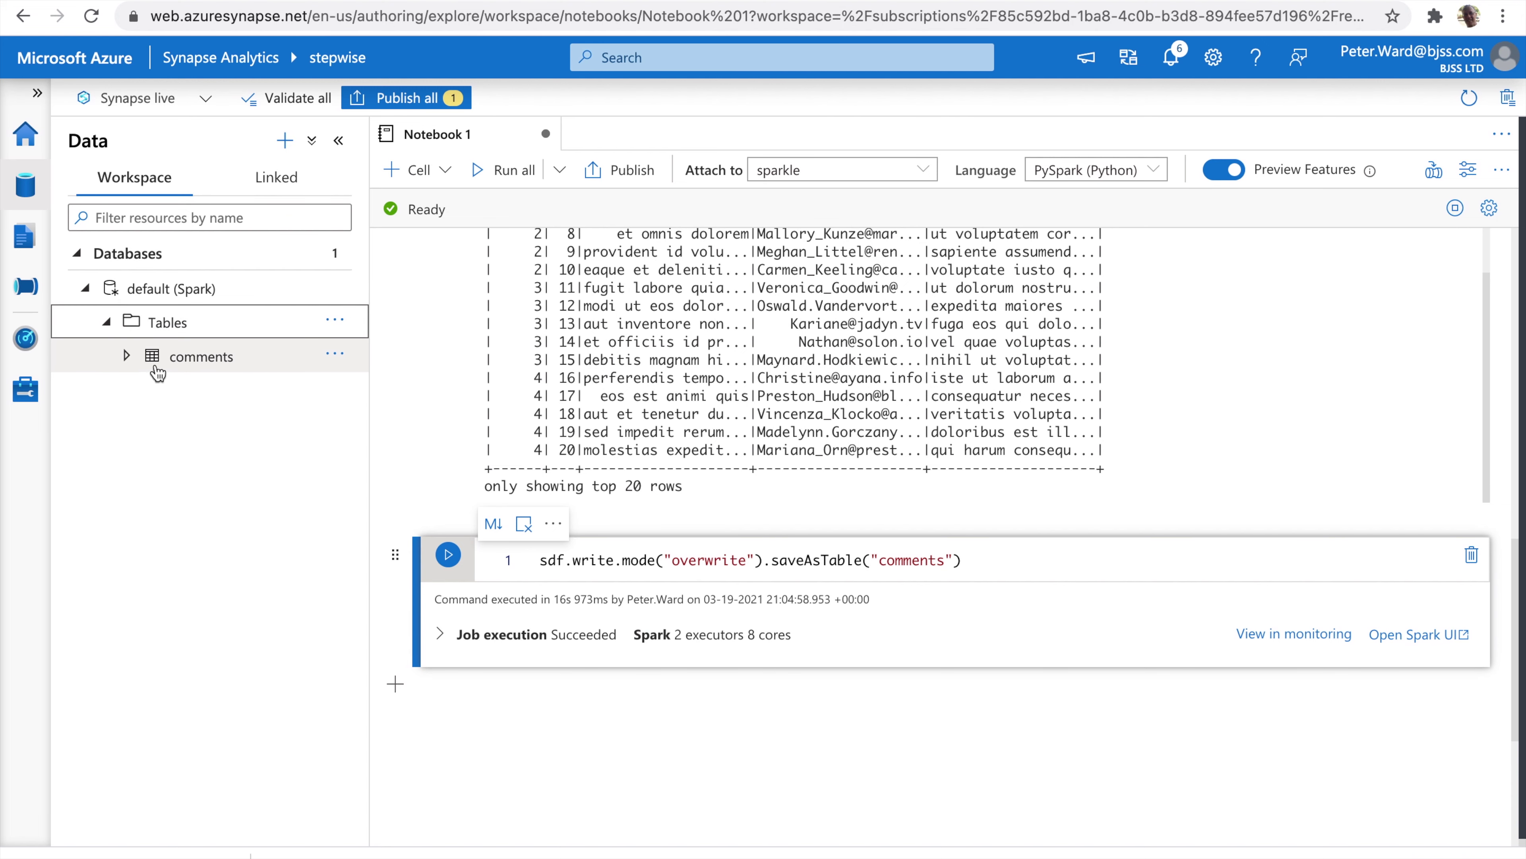
left_click(126, 355)
left_click(161, 388)
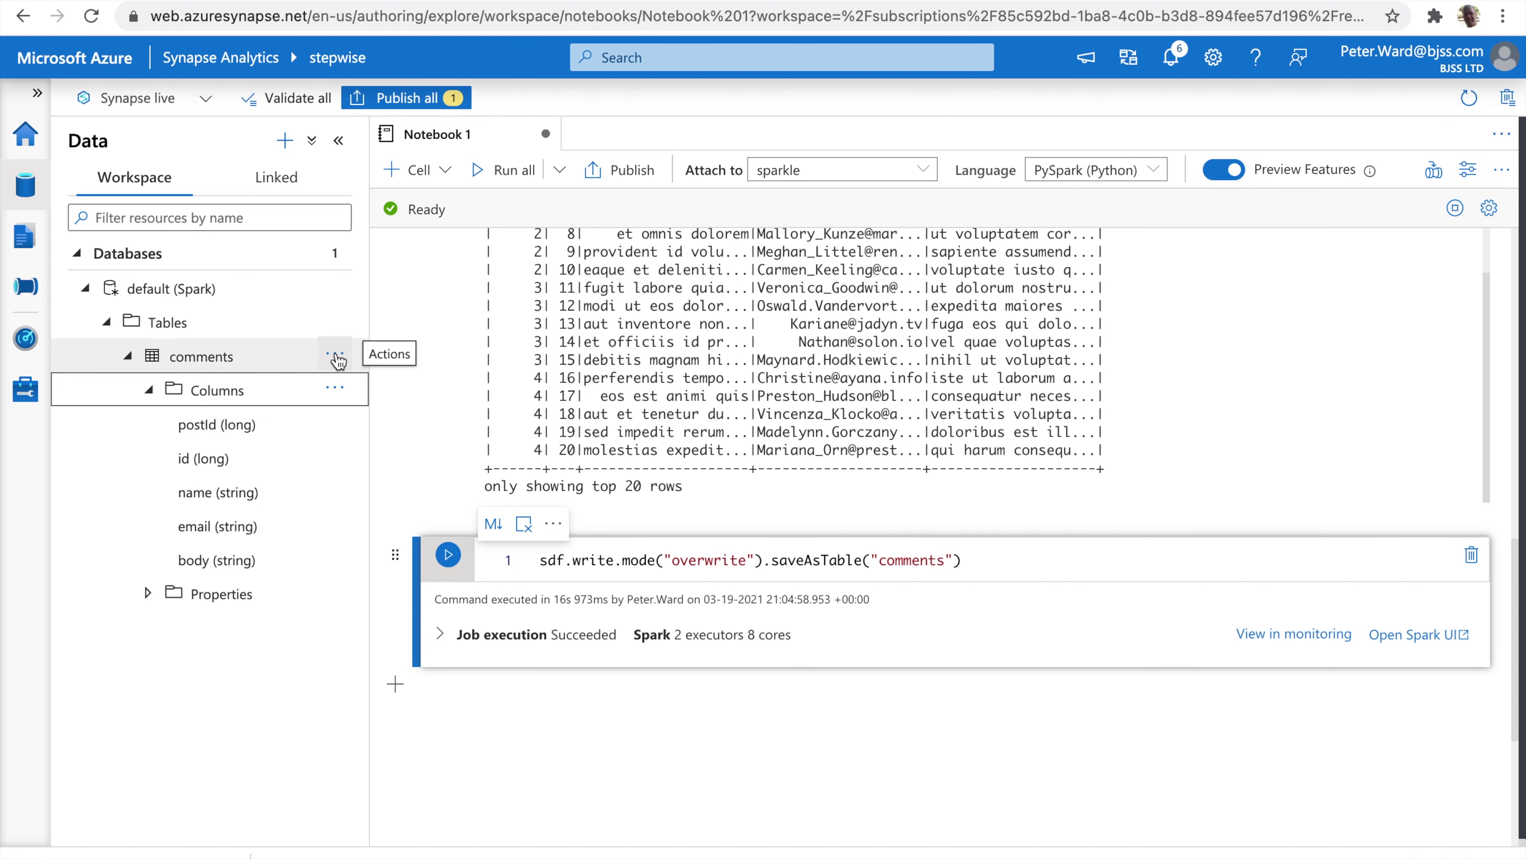
- Create a SQL script selecting the top 100 rows from the comments table and run it
left_click(336, 355)
mouse_move(434, 398)
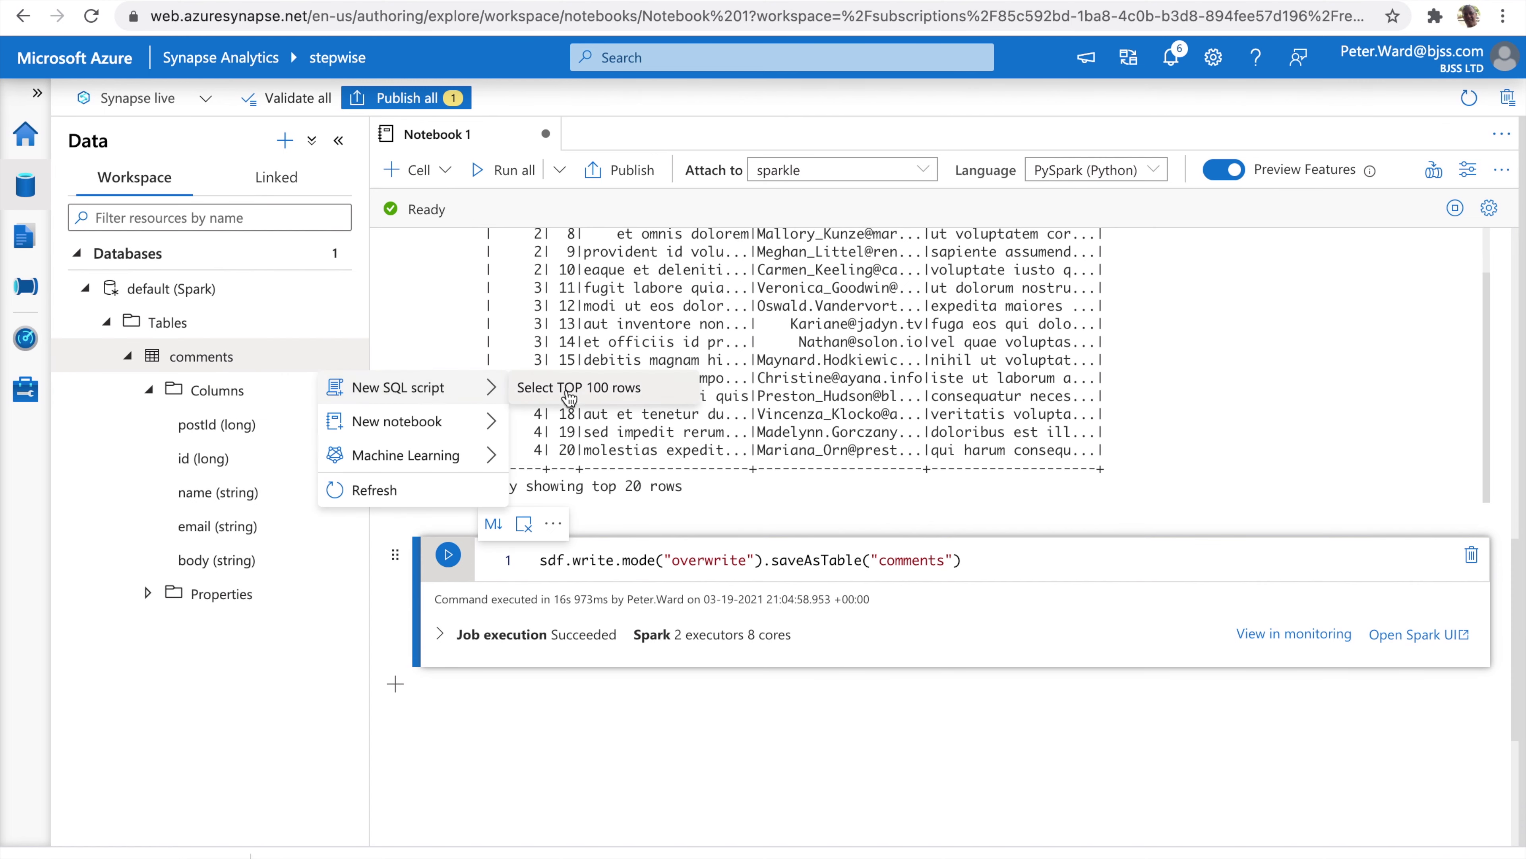
left_click(590, 391)
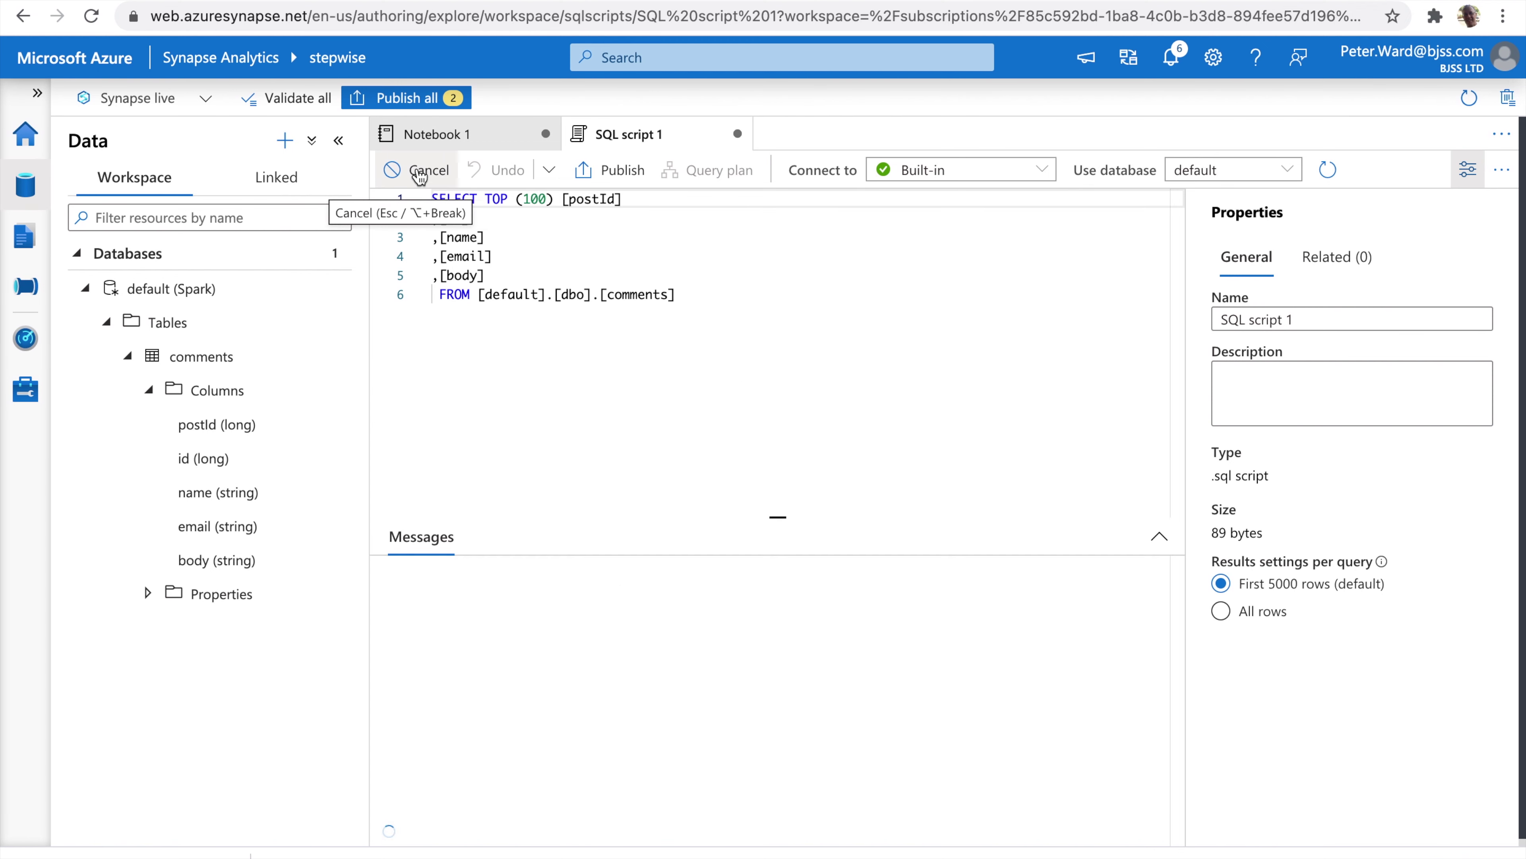
left_click(412, 171)
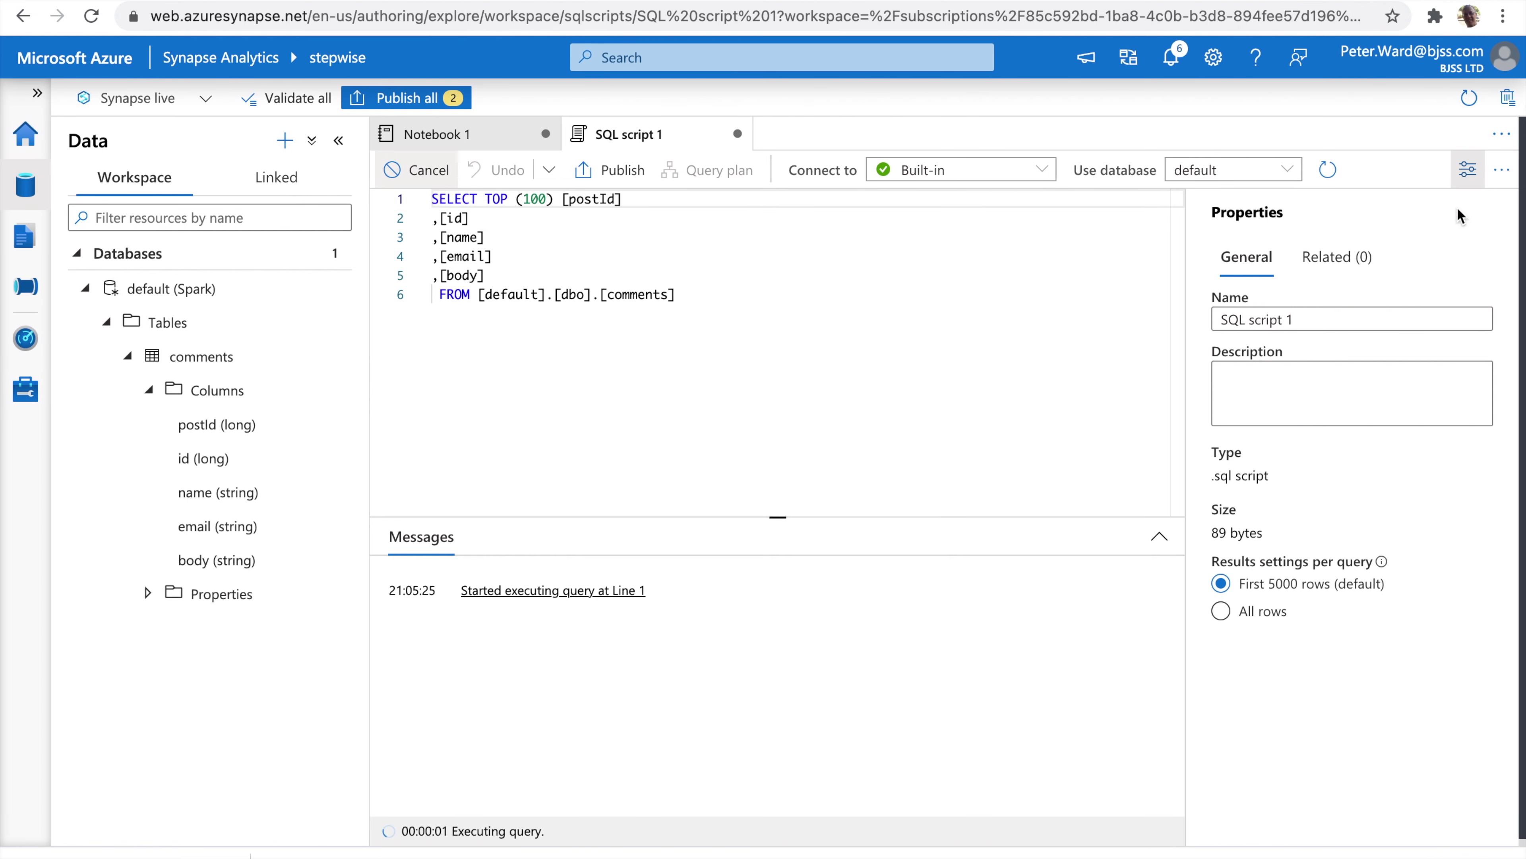
- Hide the SQL script's properties, enlarge the results area and narrow the postId and id columns
left_click(1468, 171)
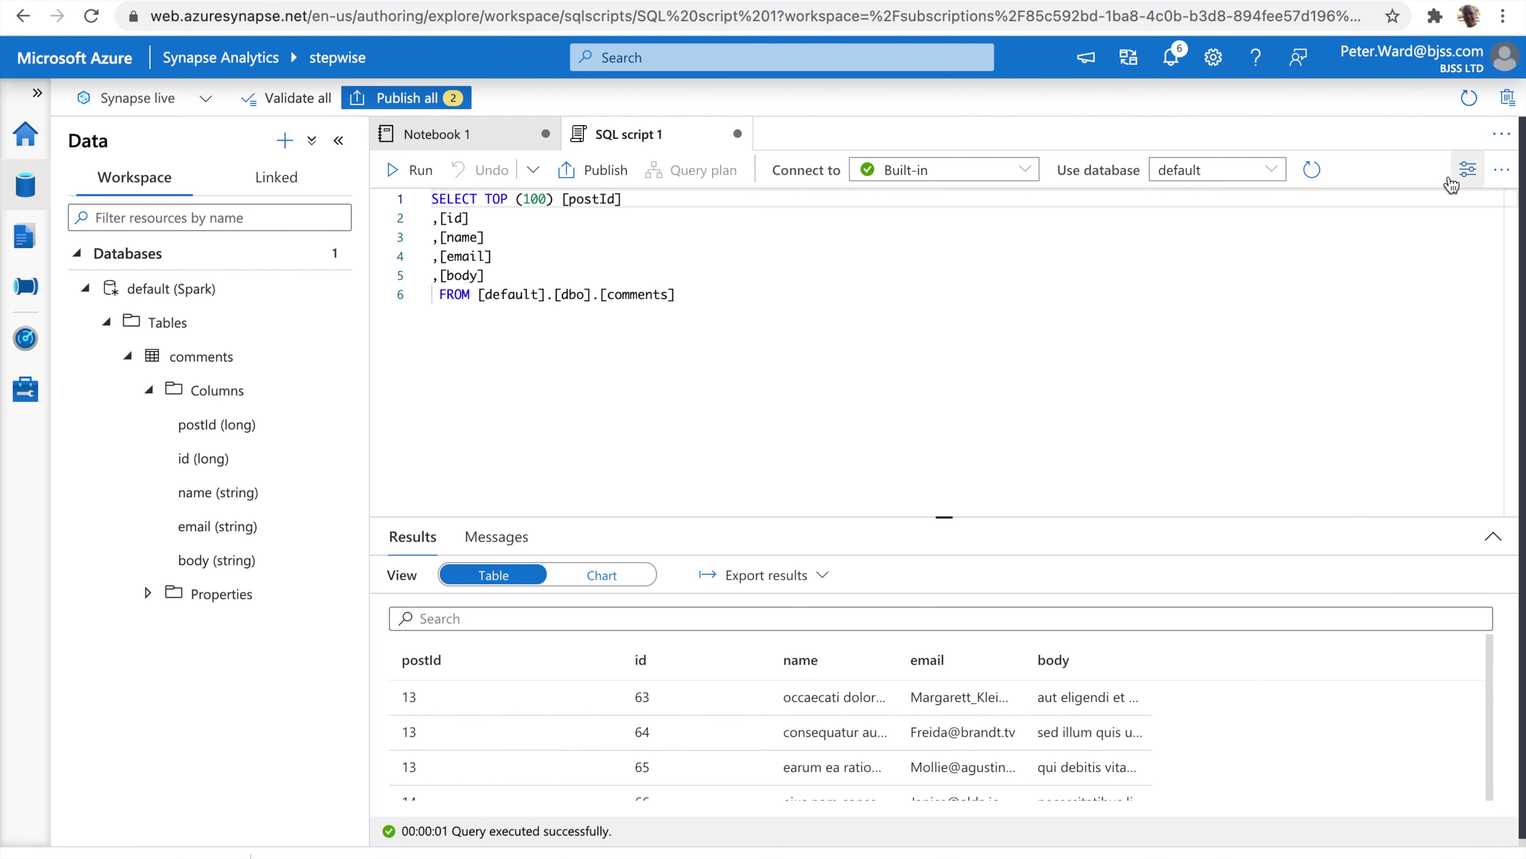
left_click_drag(946, 514, 940, 359)
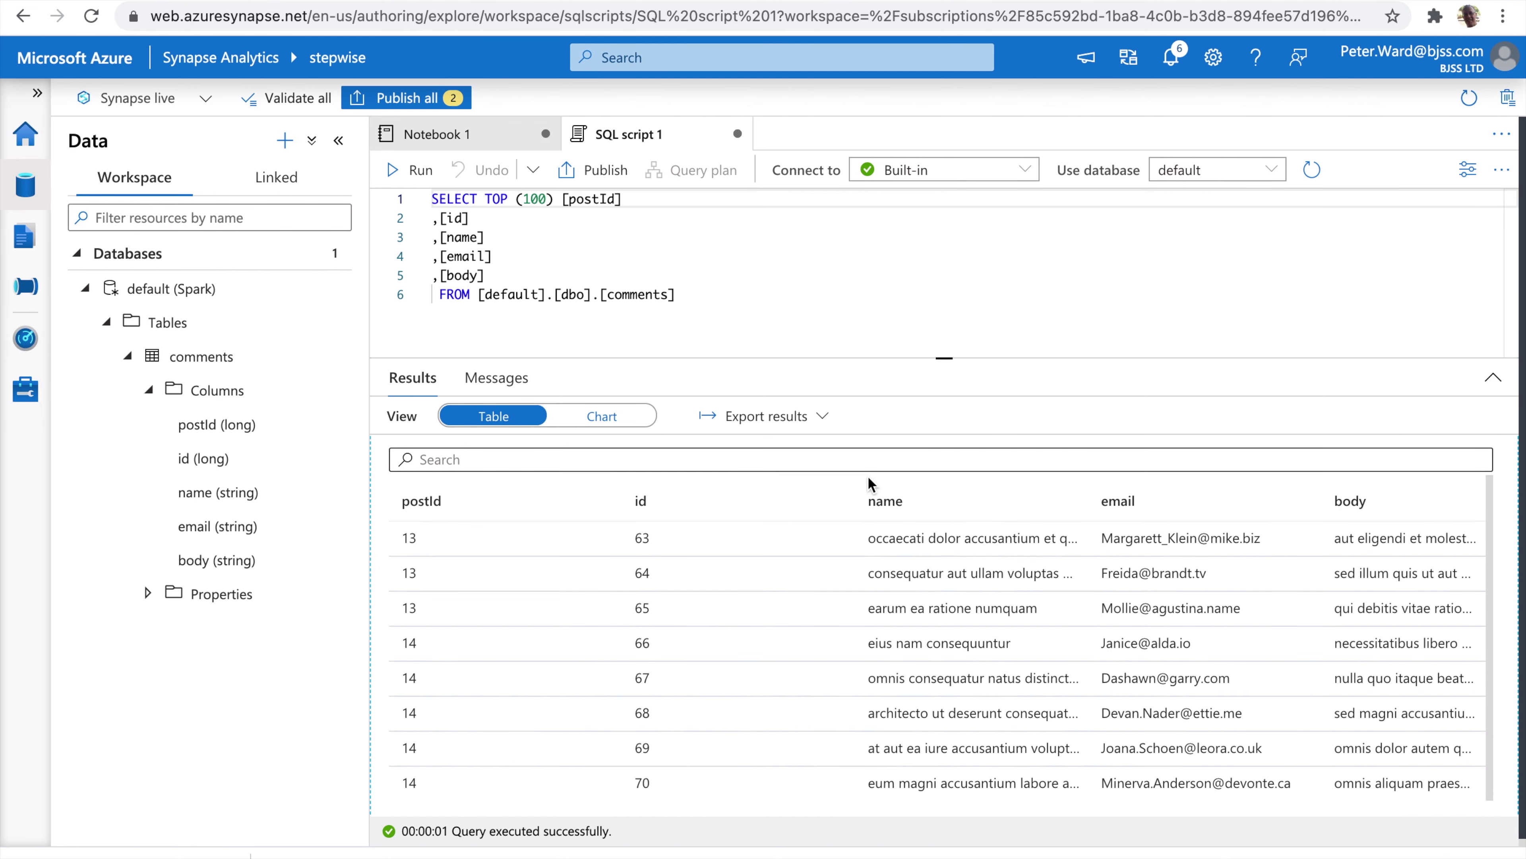
left_click_drag(855, 488, 490, 494)
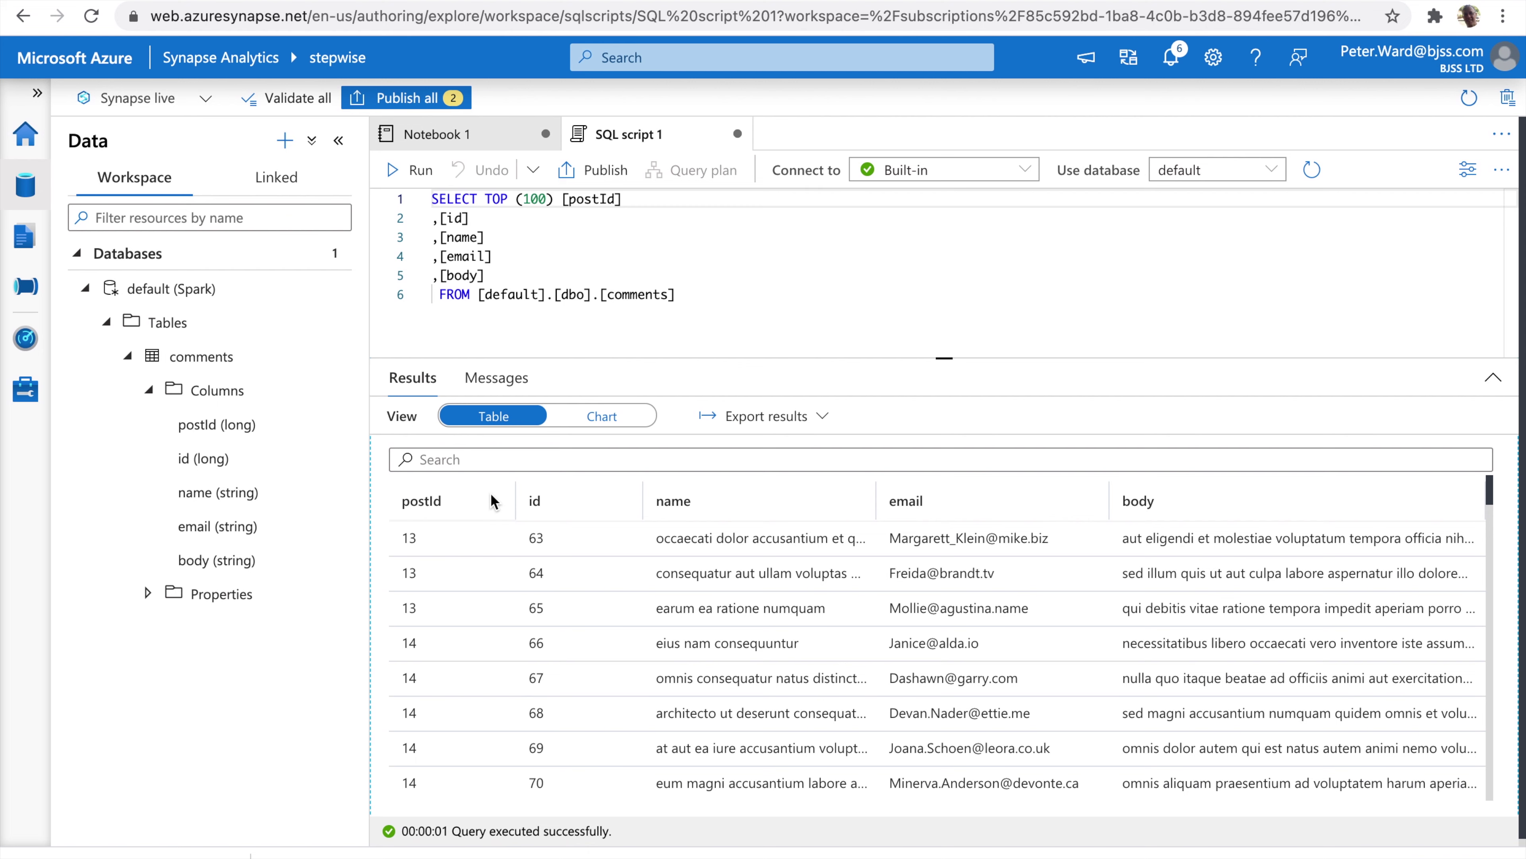
- Add a code cell at the end of Notebook 1 containing spark.sql("drop table comments") and run it
left_click(25, 243)
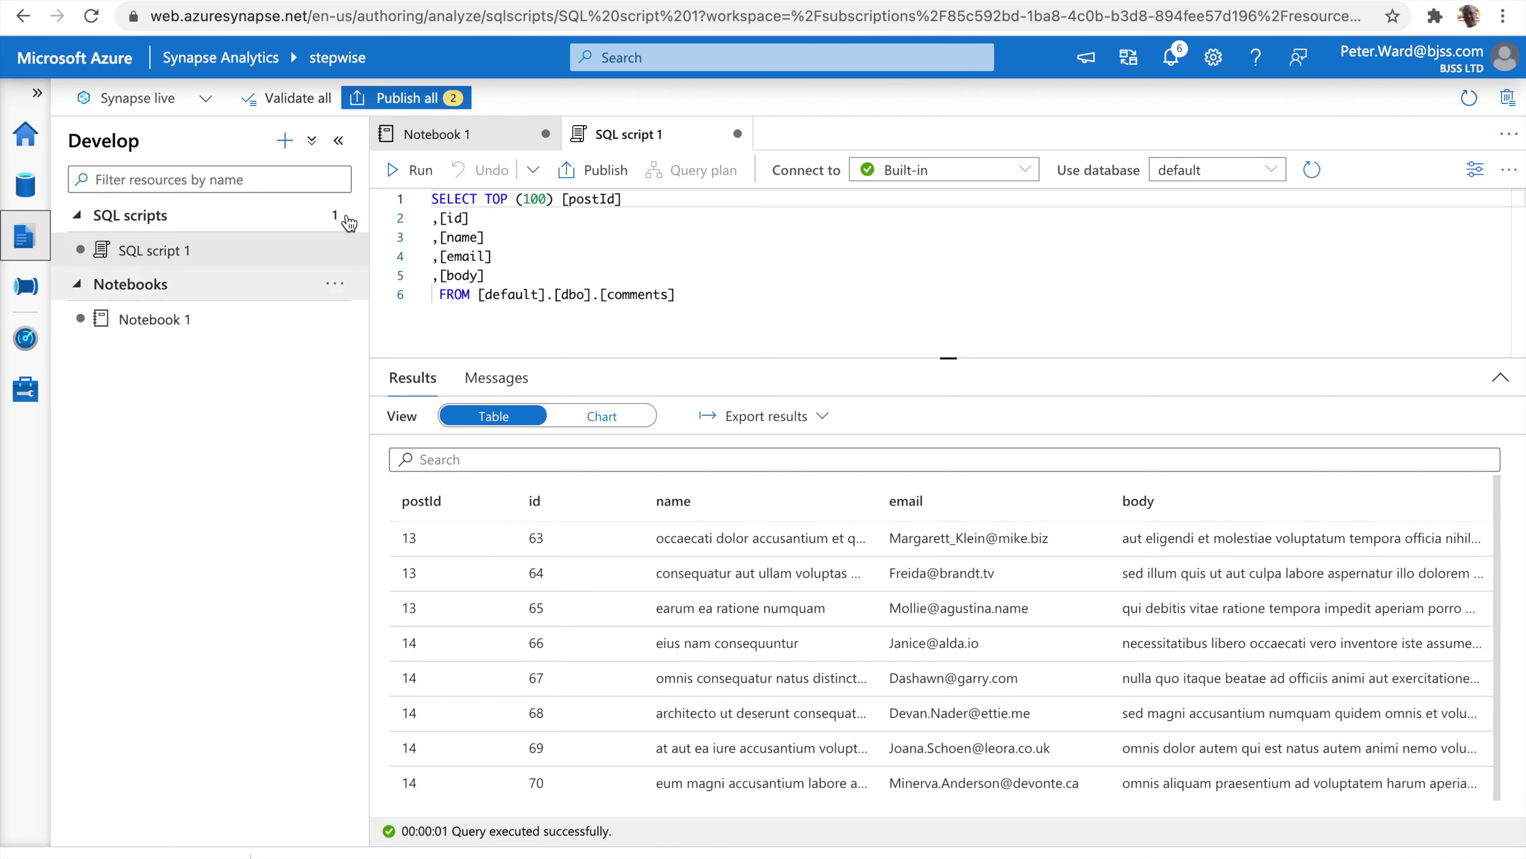
left_click(472, 137)
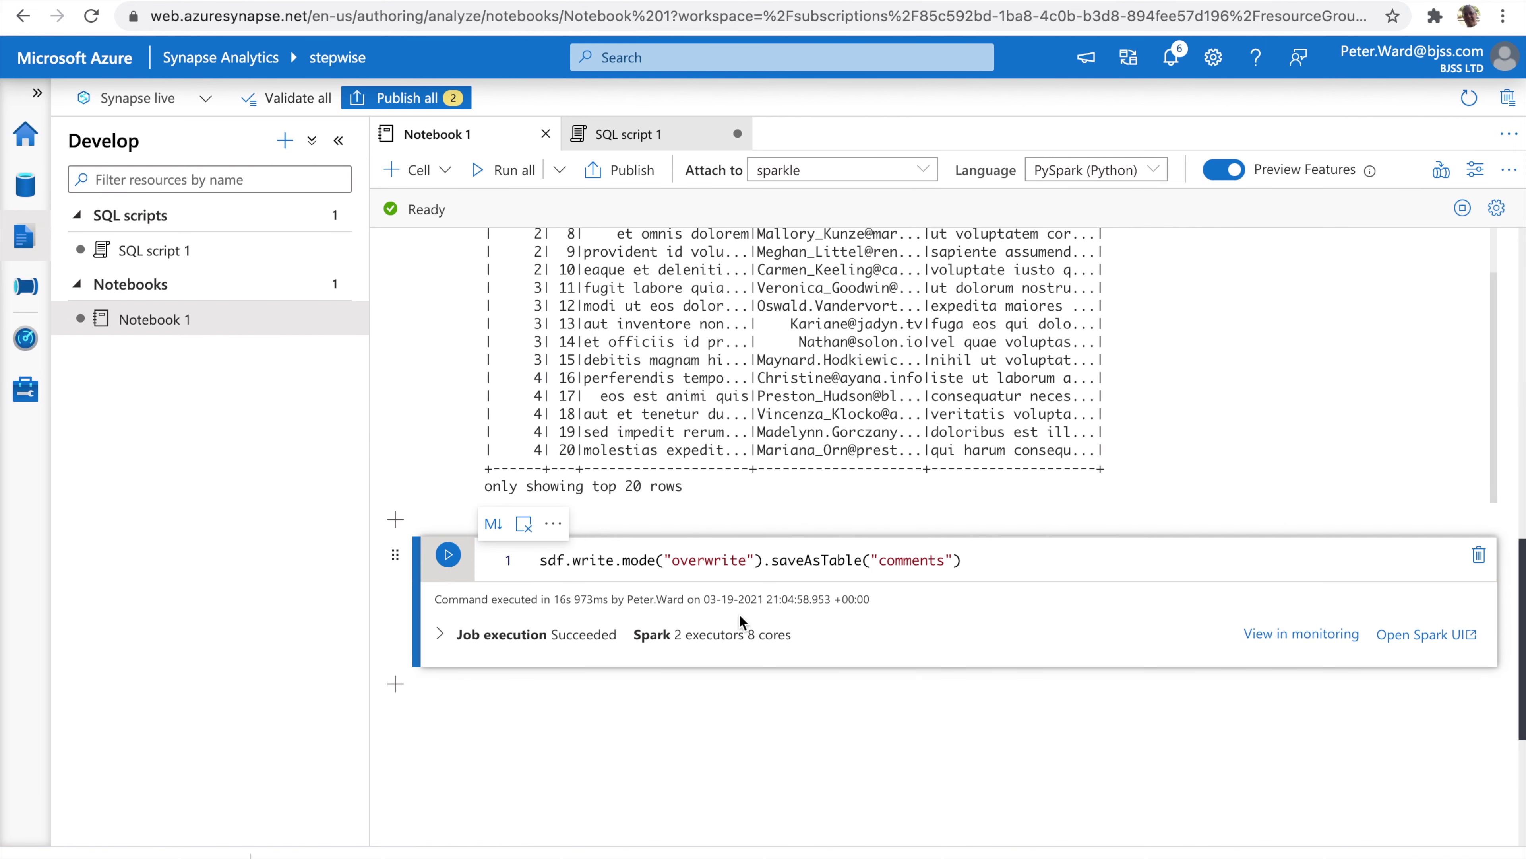
left_click(394, 683)
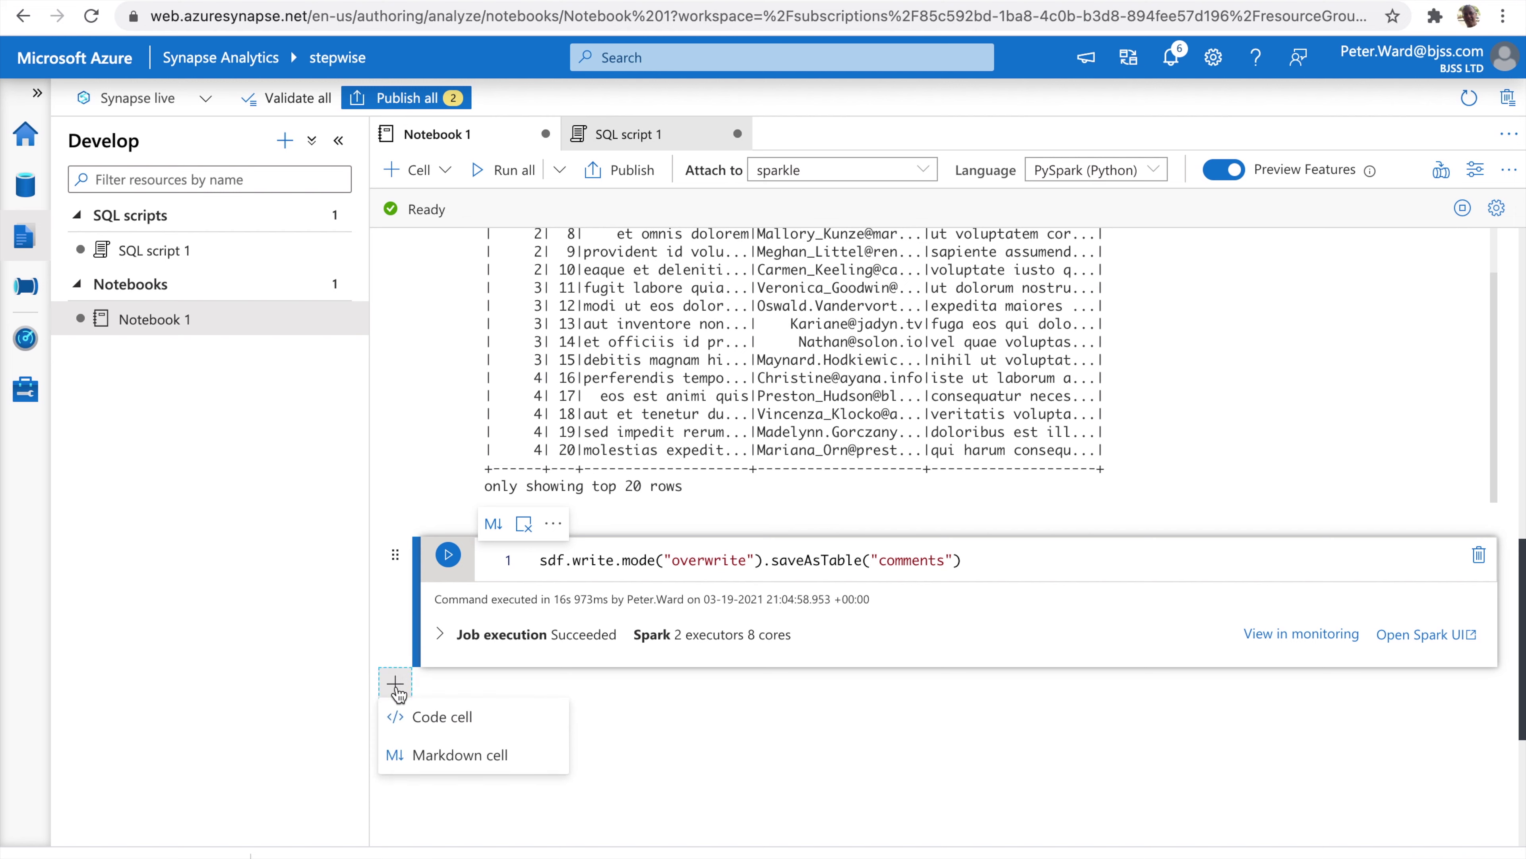
left_click(479, 729)
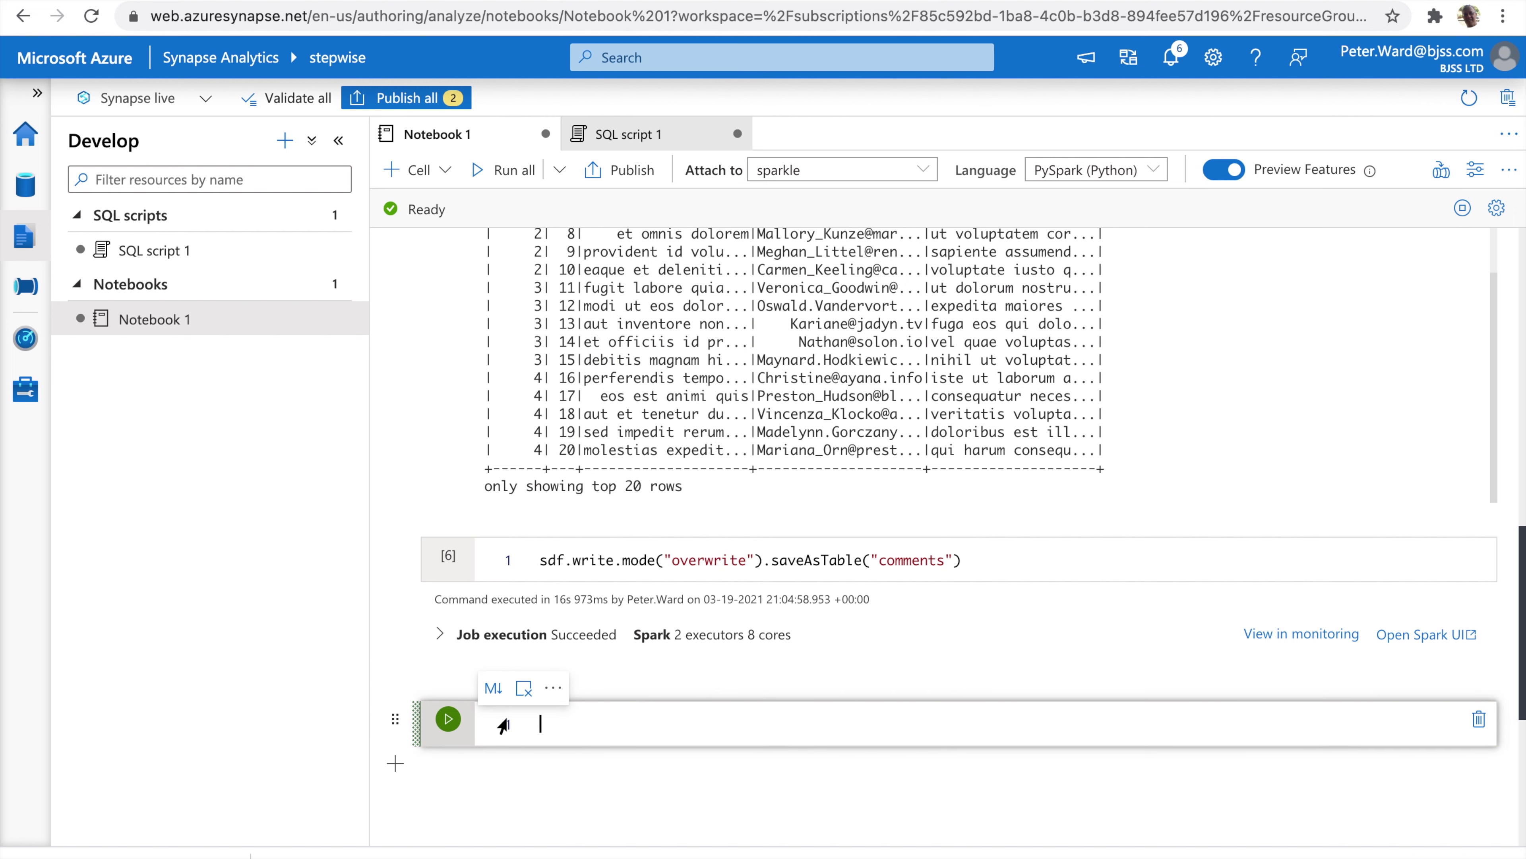
type("spar")
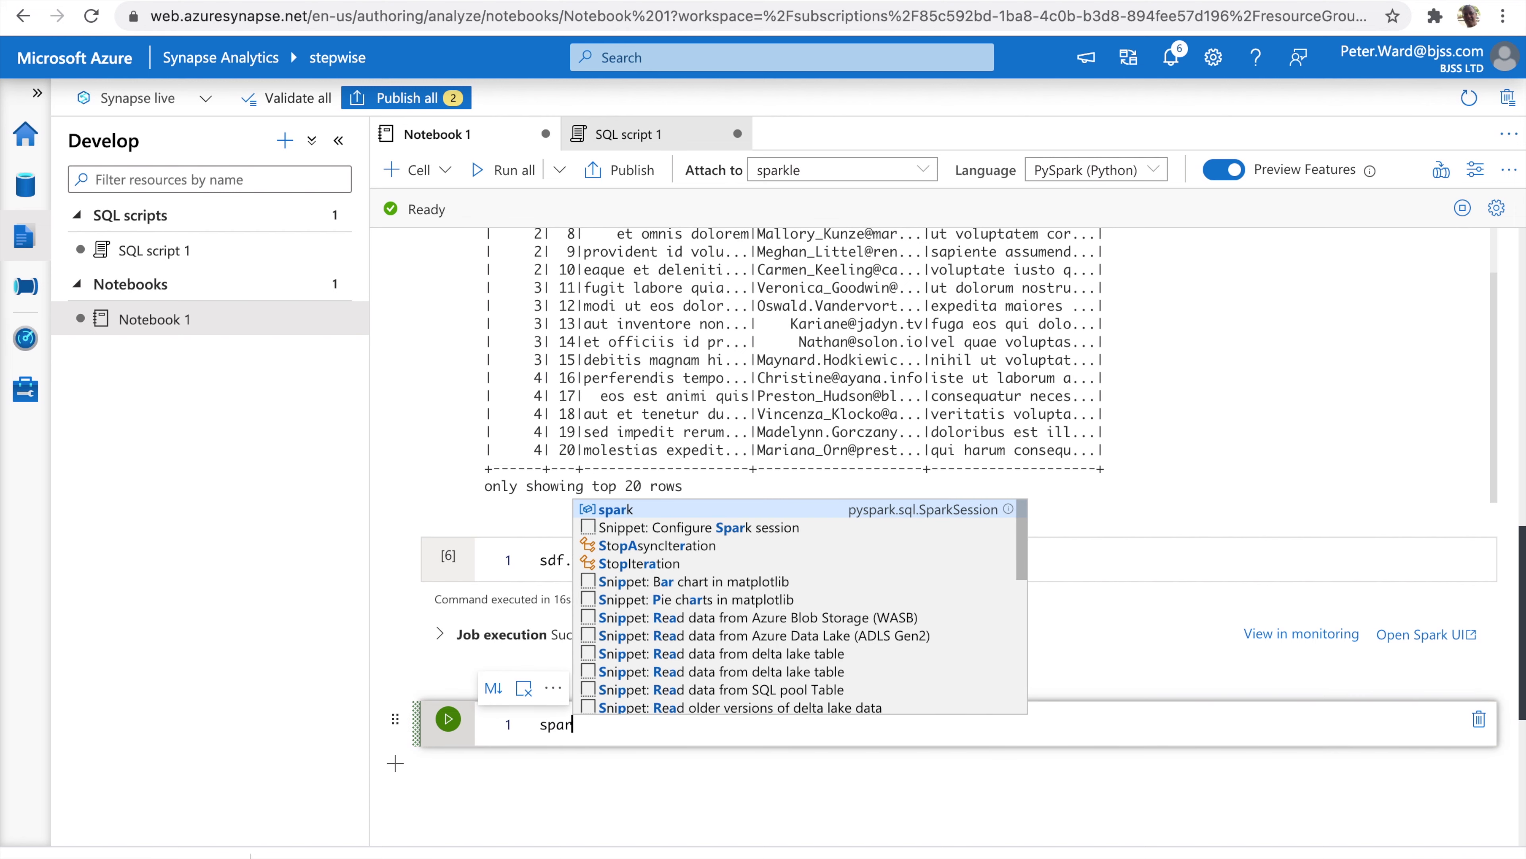
type("k.sql(")
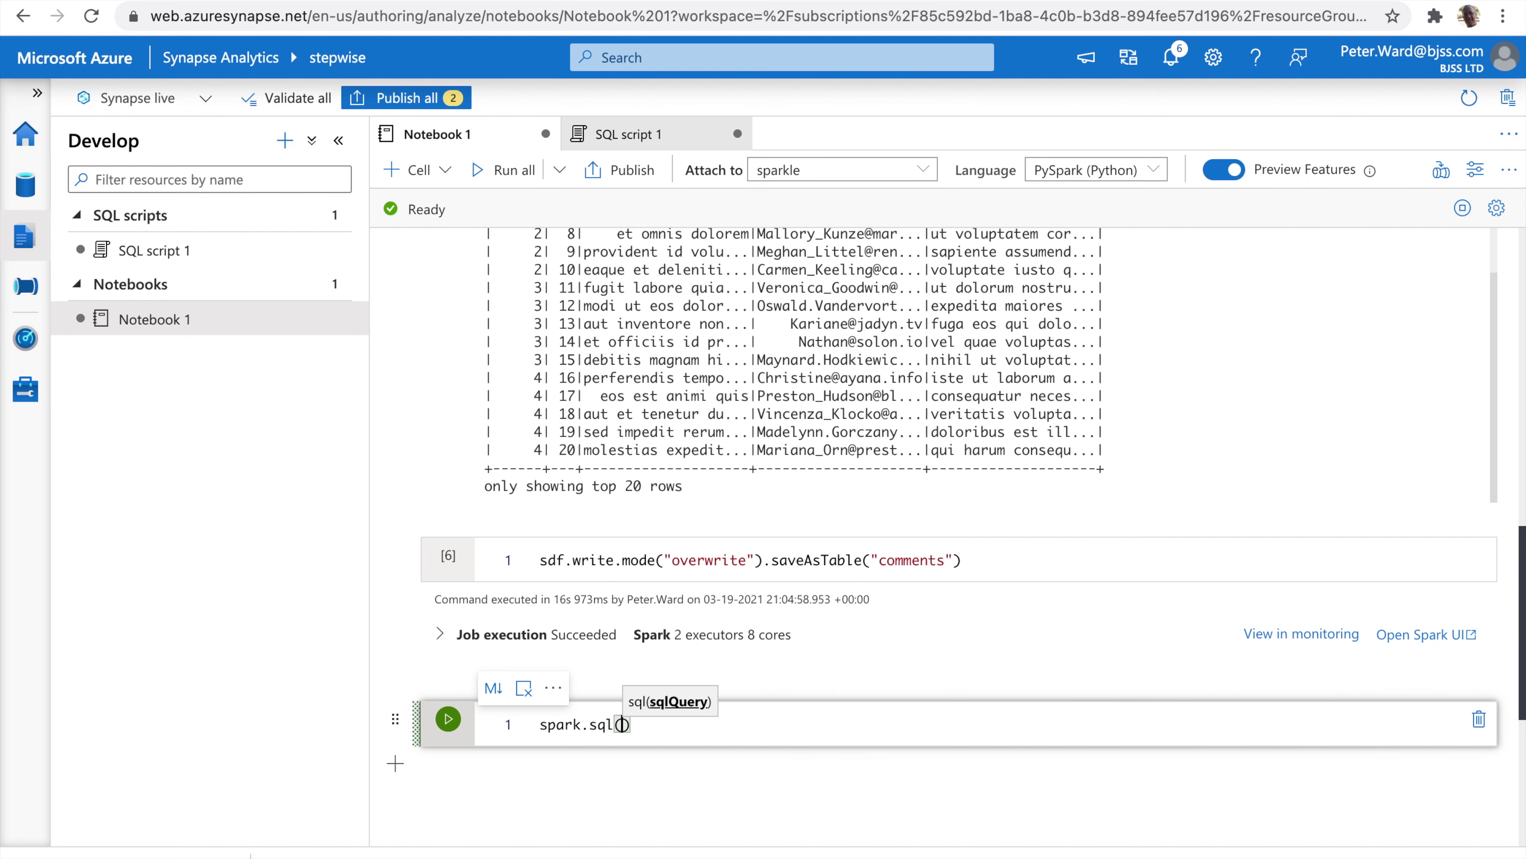
type("\"drop tabl")
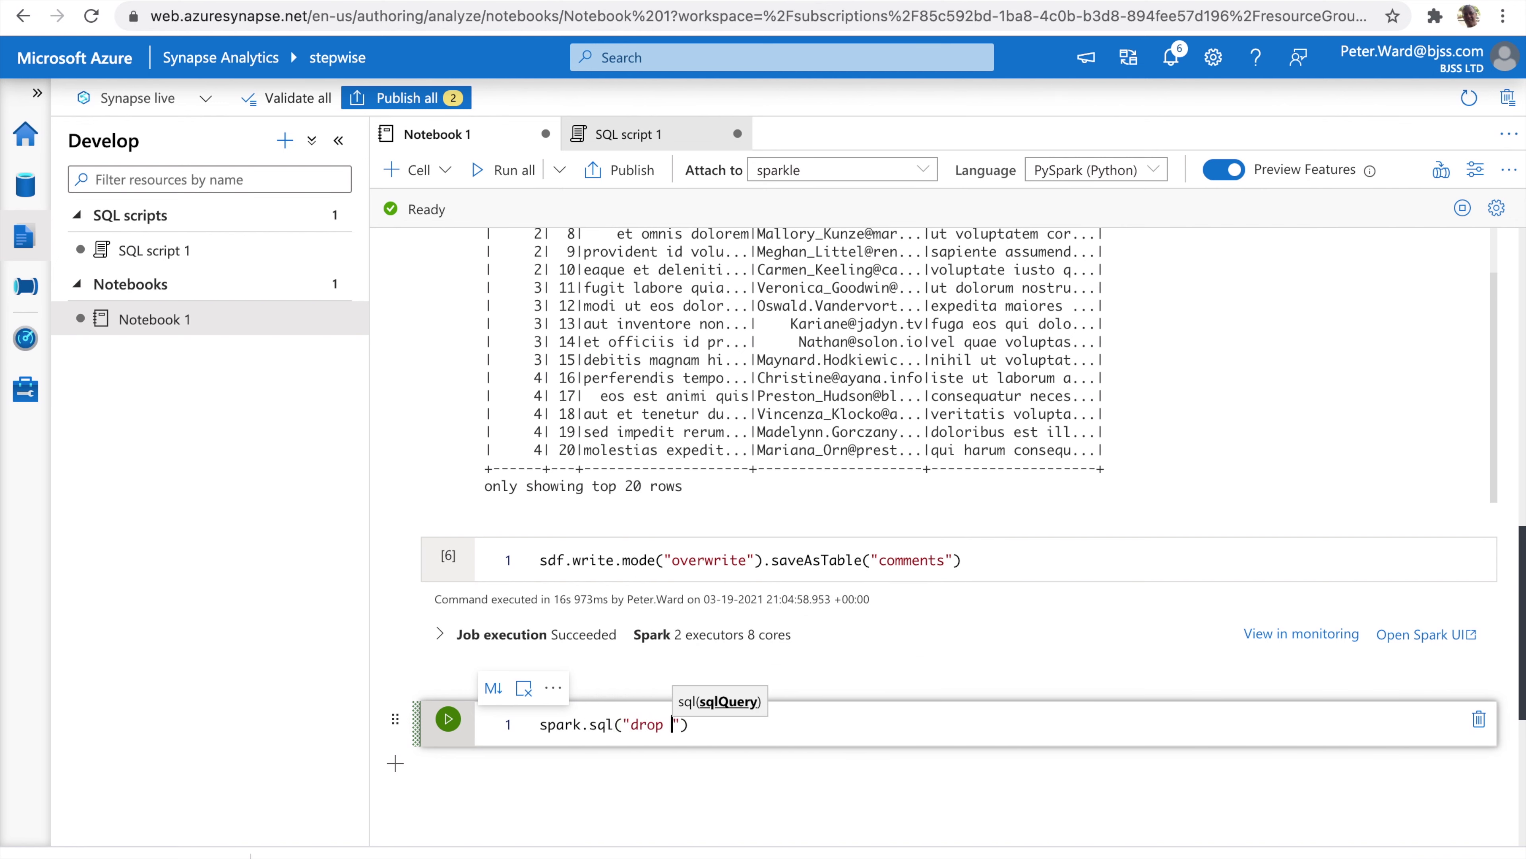
type("e comments")
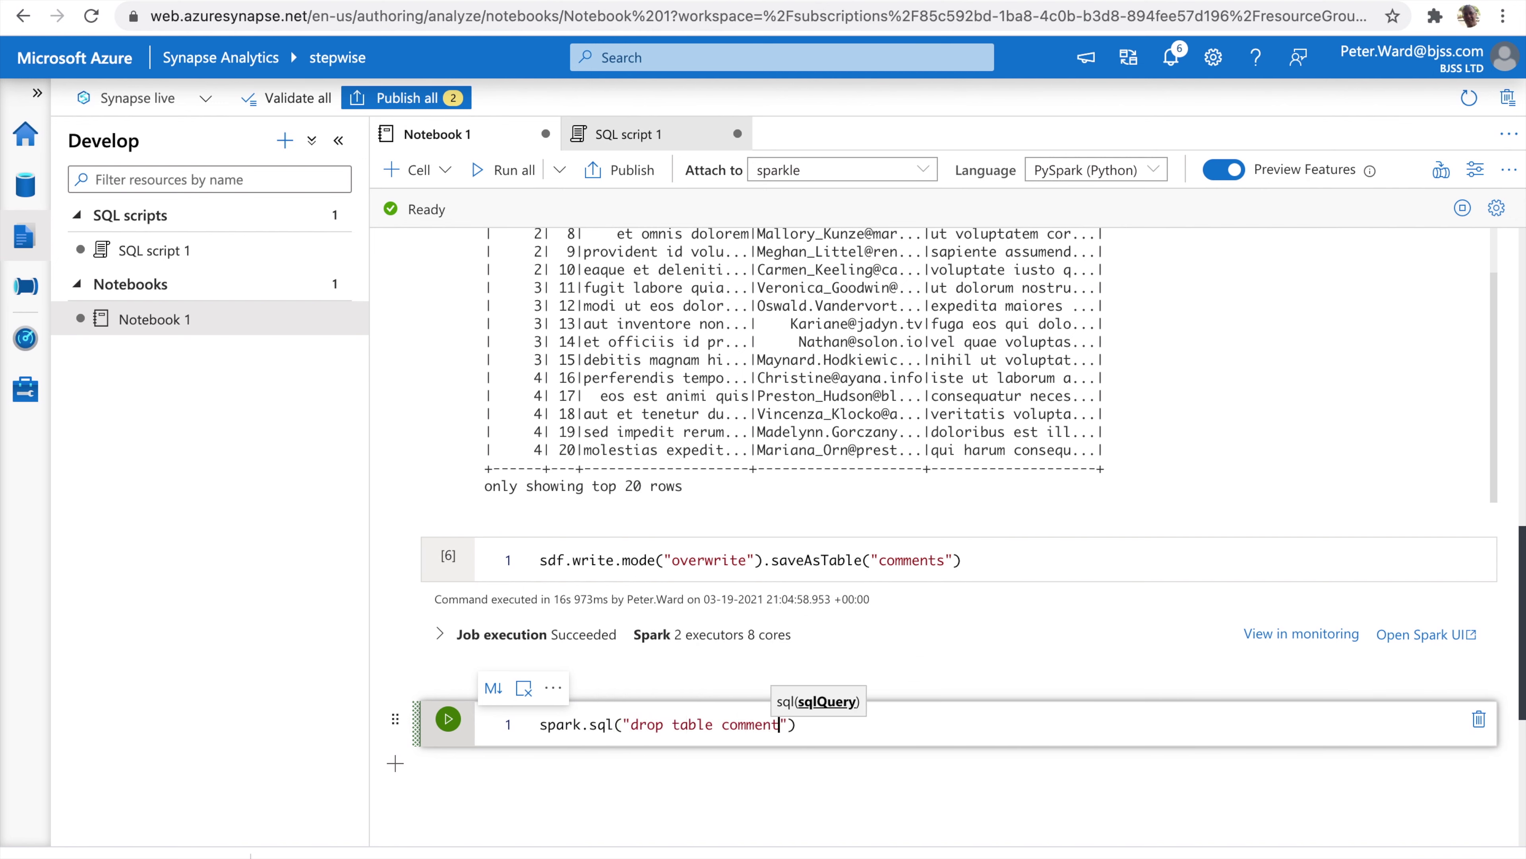
left_click(449, 719)
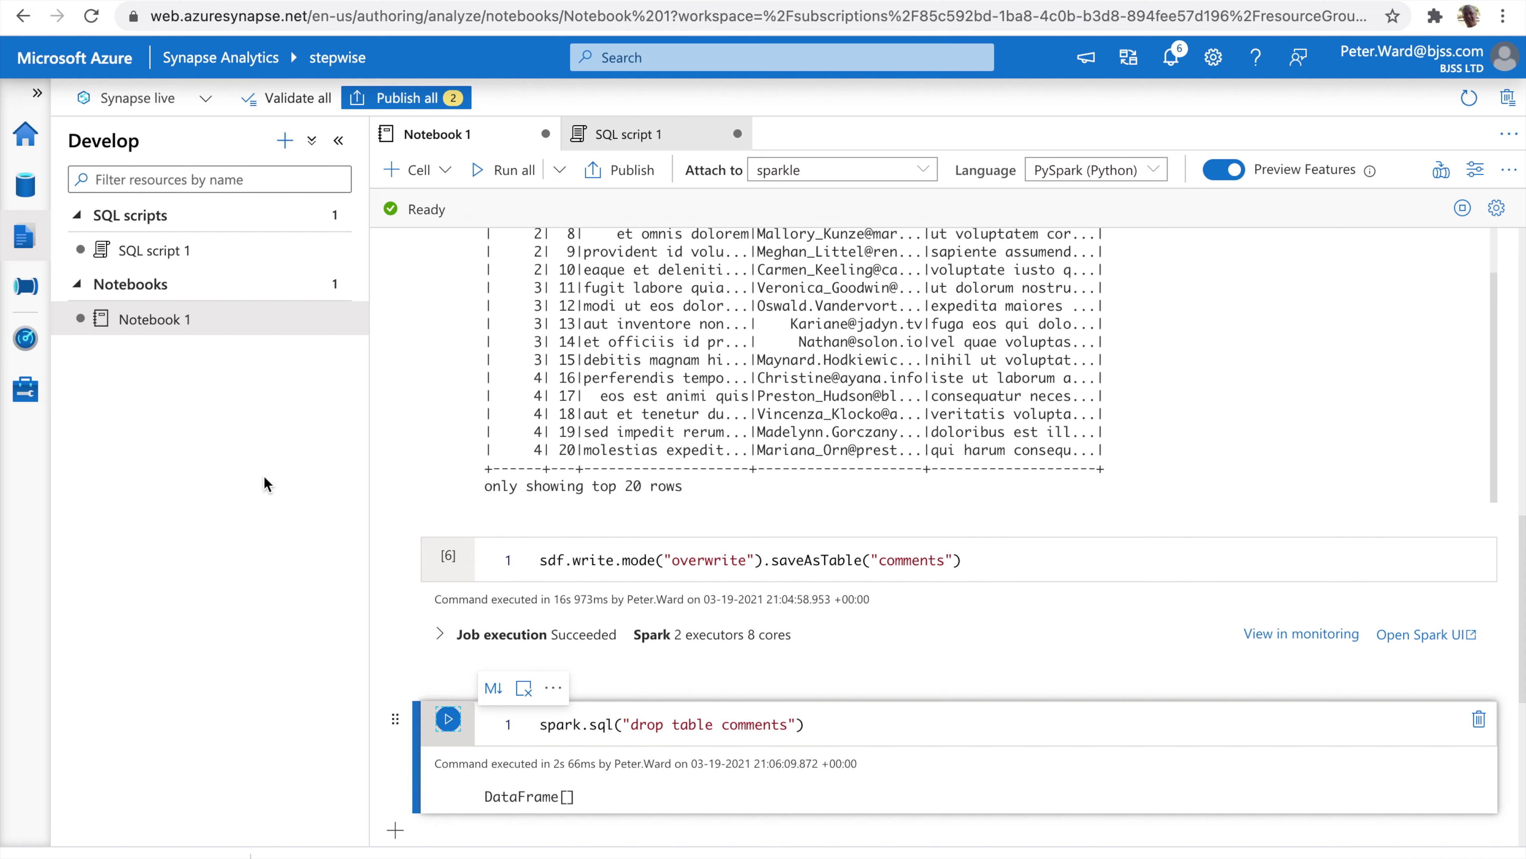
- Refresh the Tables folder of the default (Spark) database in the Data hub and check whether the comments table is still listed
left_click(25, 185)
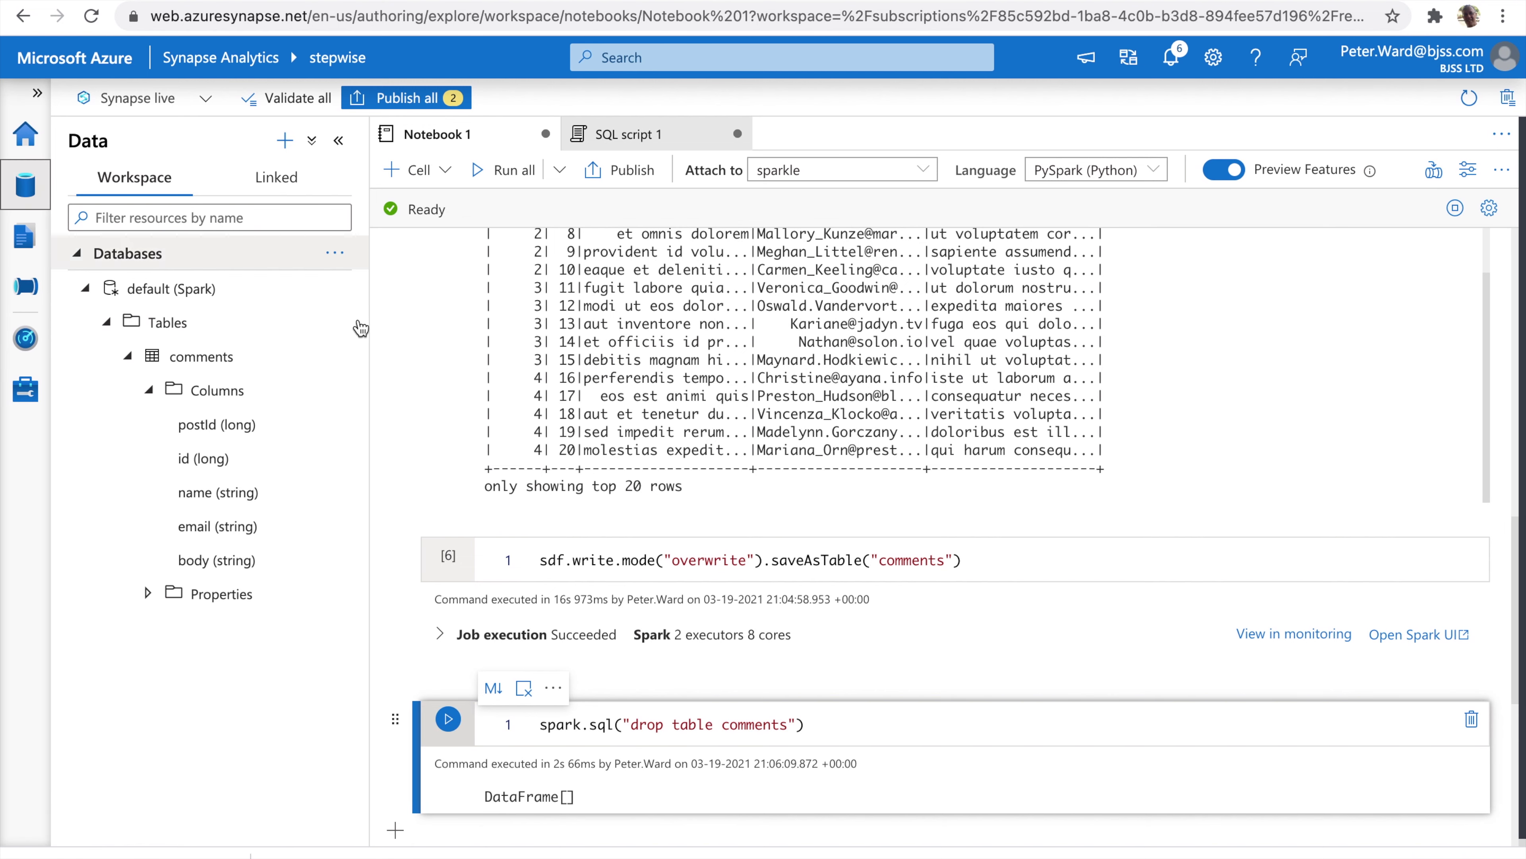
left_click(335, 320)
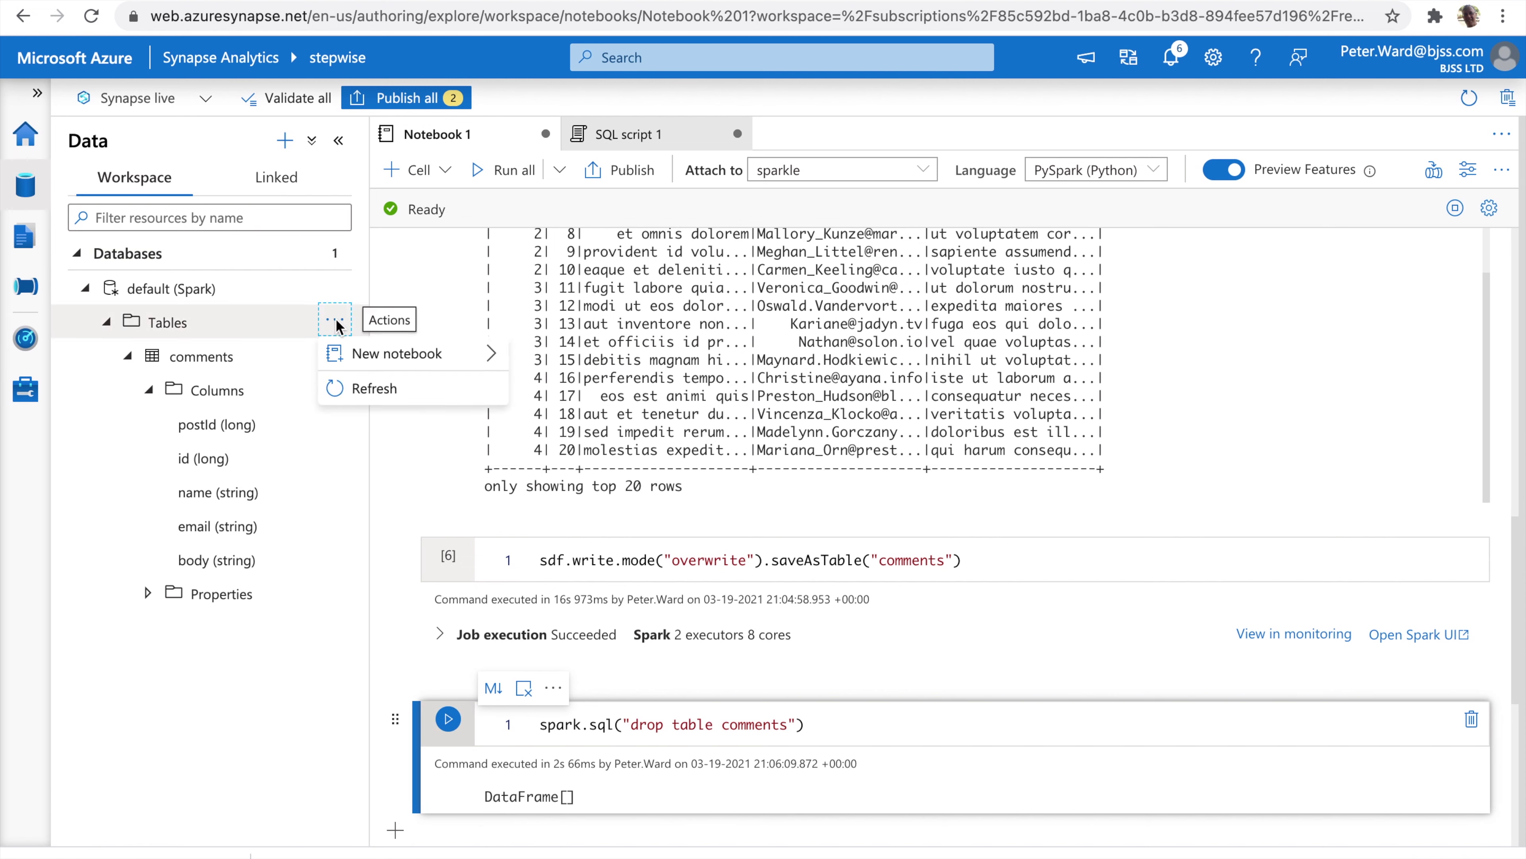
left_click(381, 388)
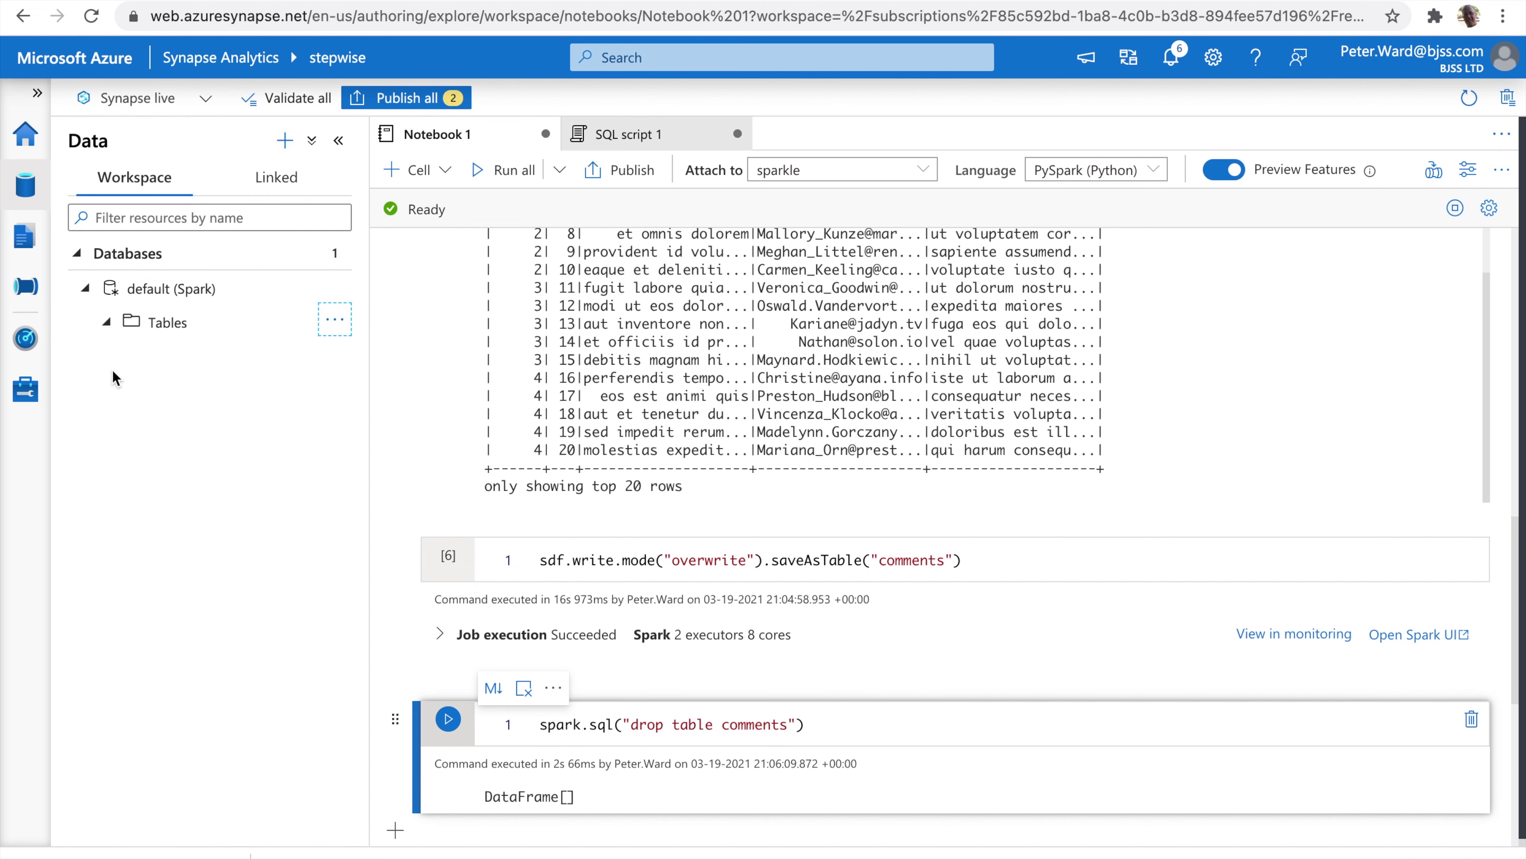
left_click(107, 324)
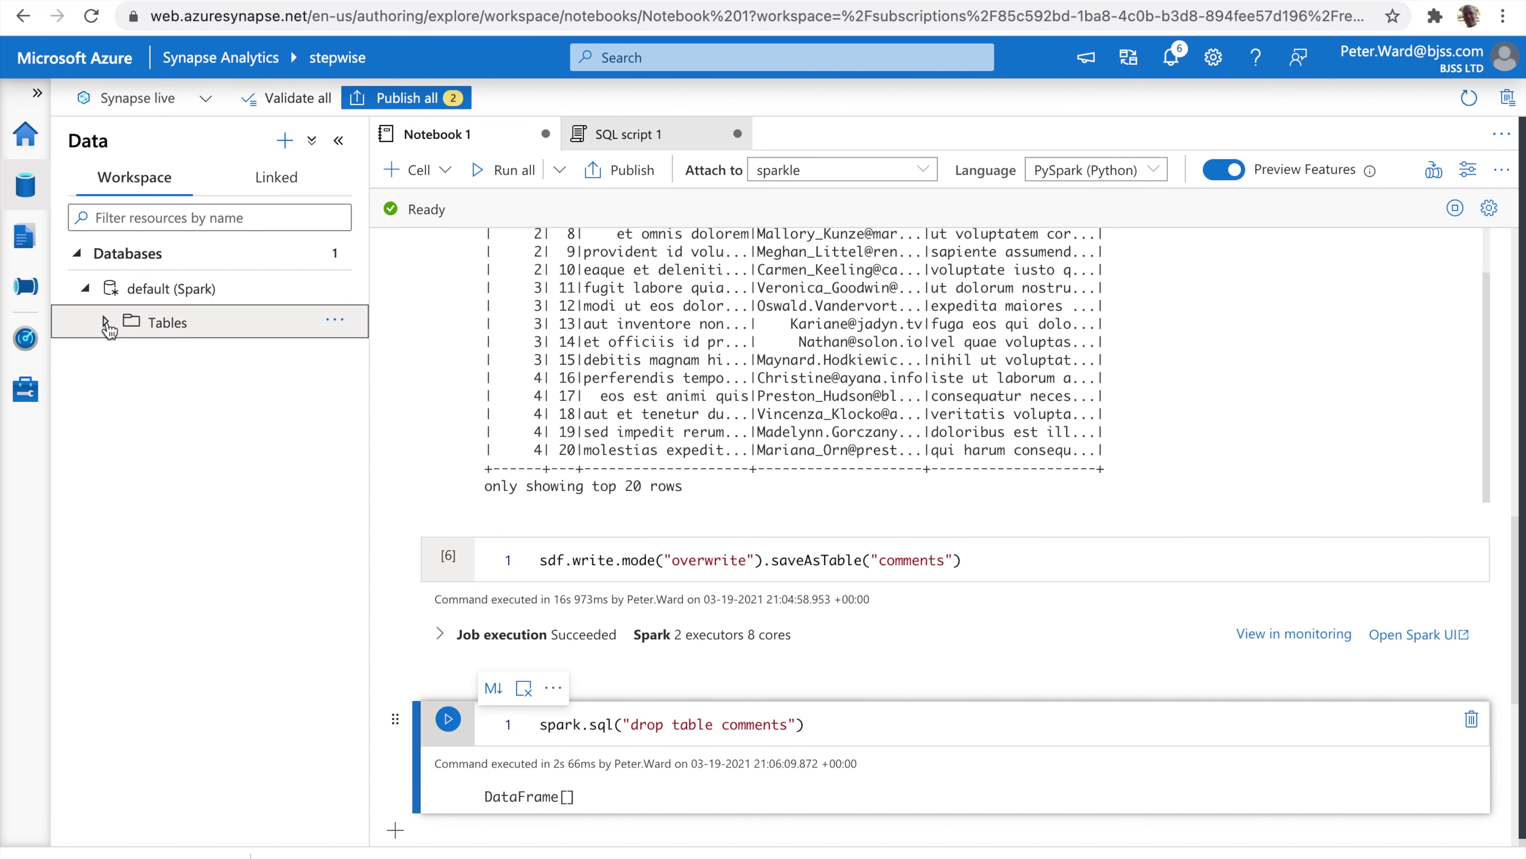
left_click(107, 323)
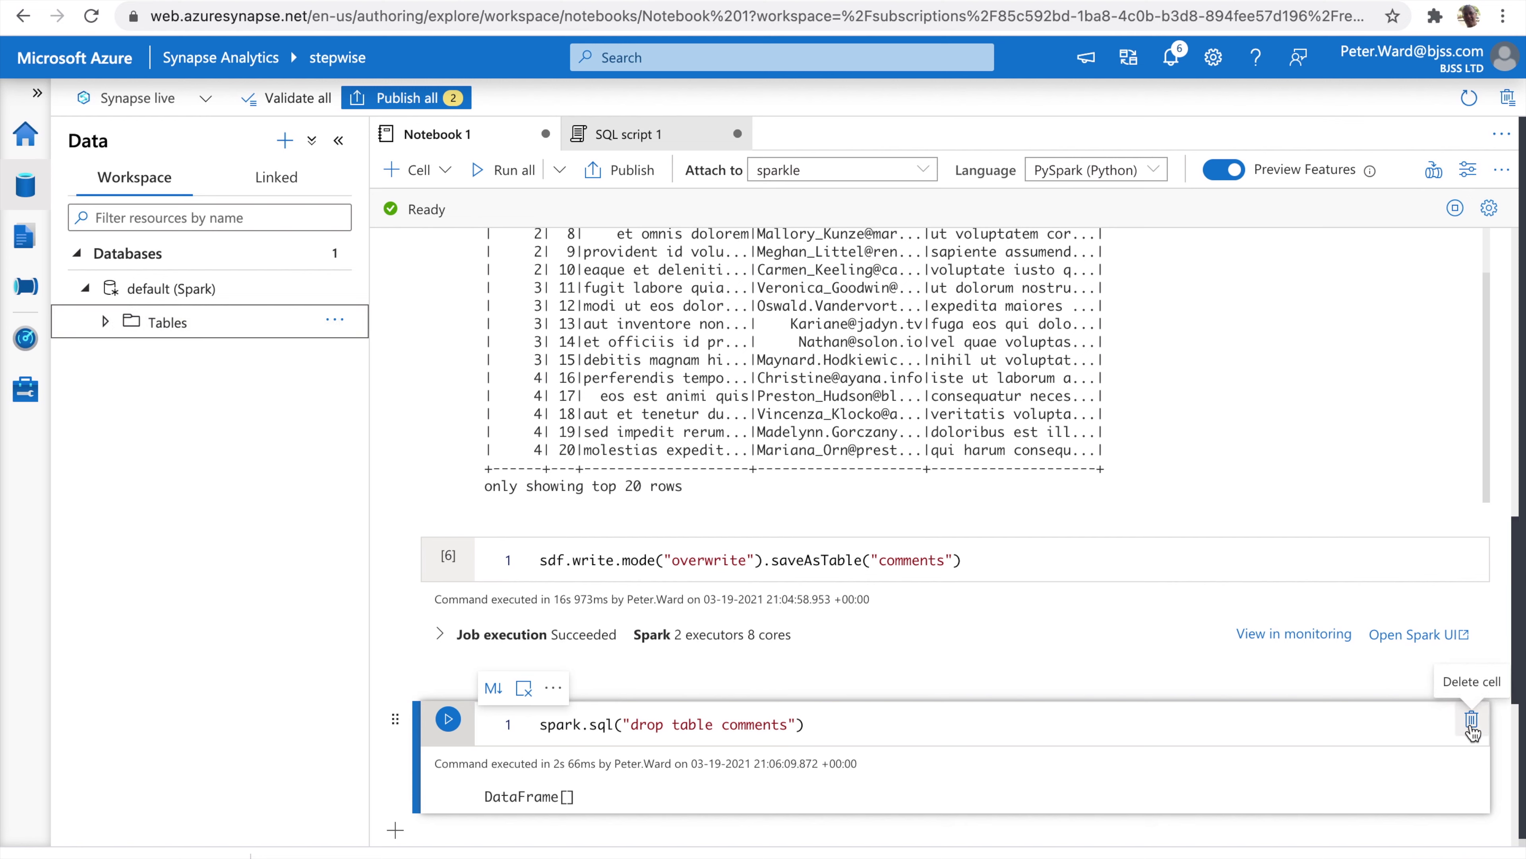
- Delete the drop table cell from the notebook and publish the pending changes to Notebook 1 and SQL script 1
left_click(1473, 721)
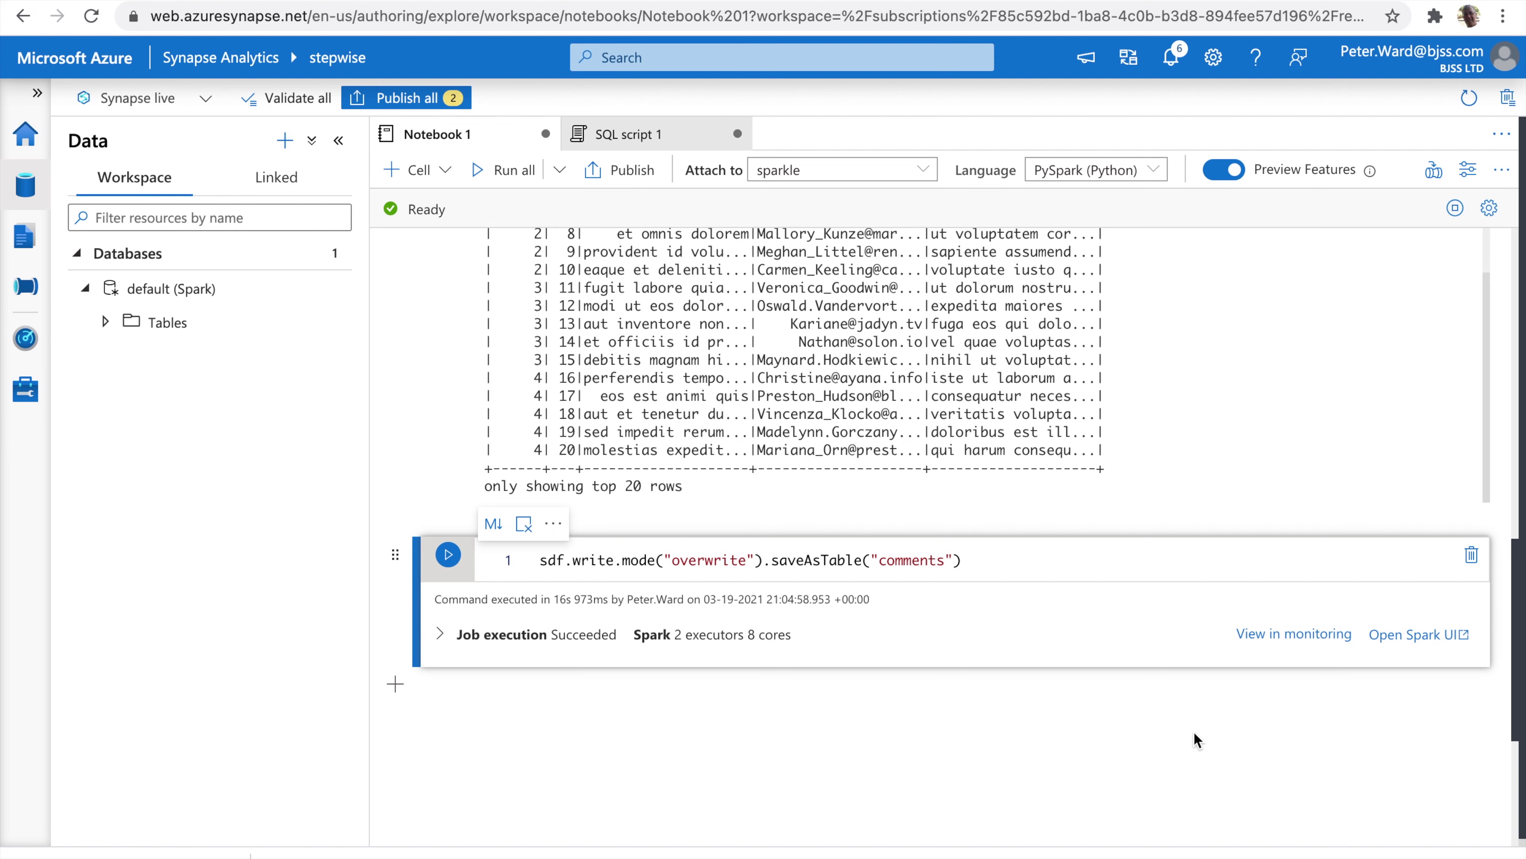
left_click(409, 98)
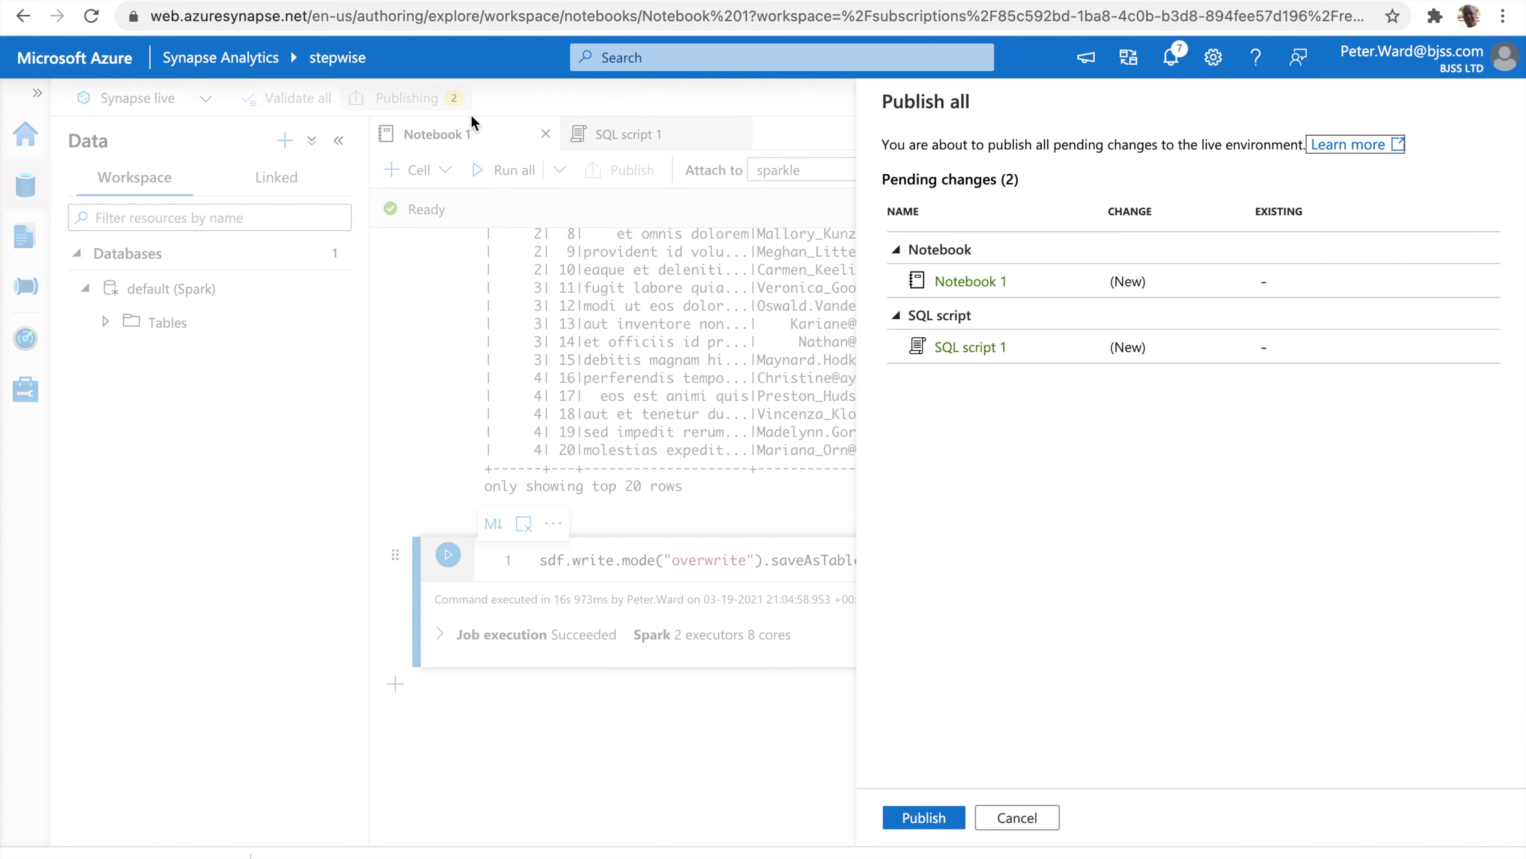
left_click(922, 816)
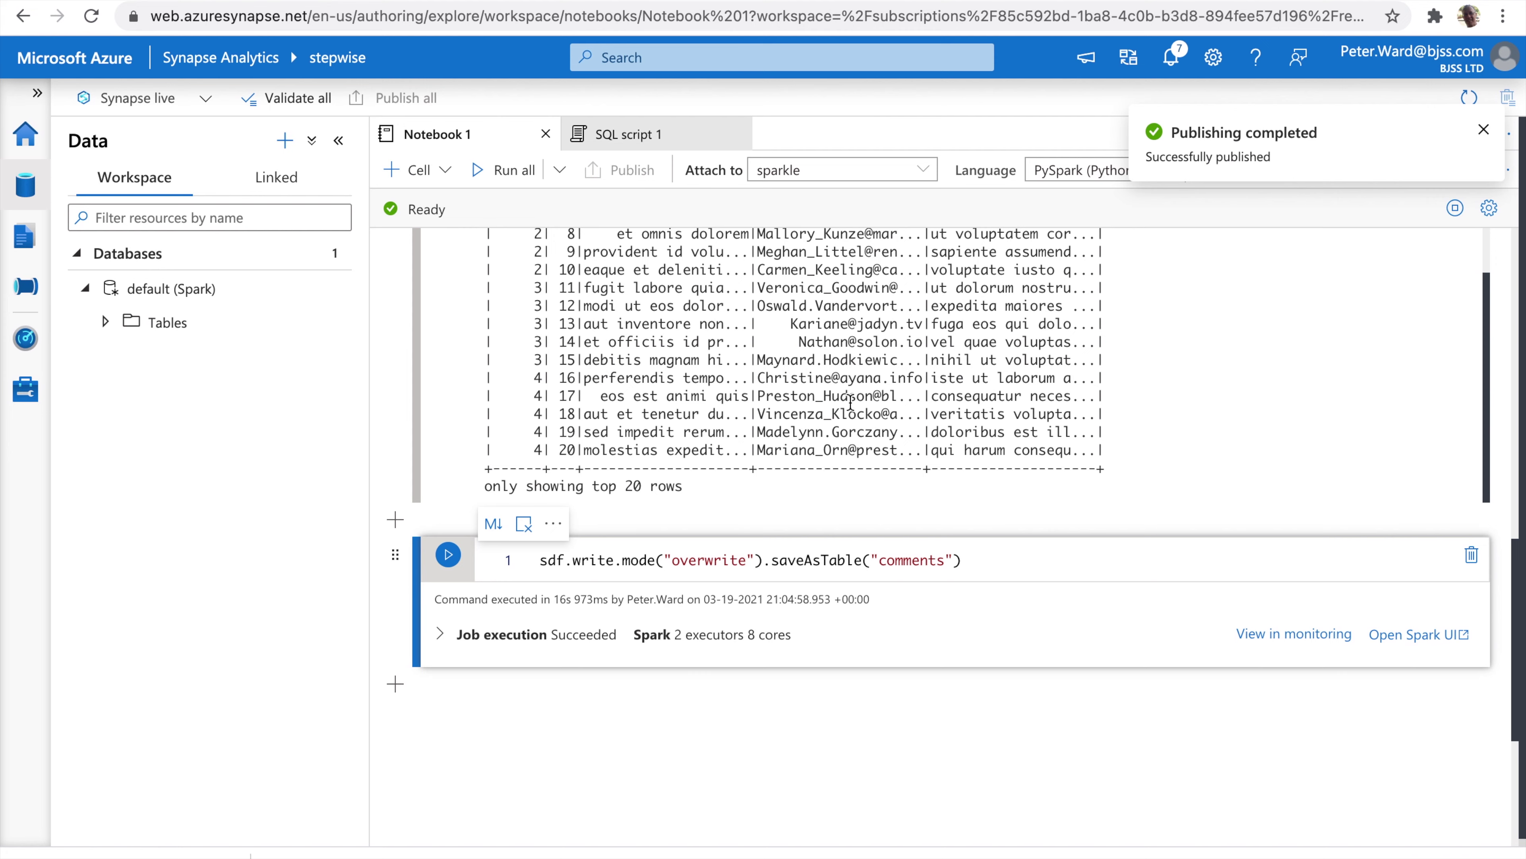
- Add Notebook 1 to a new pipeline
scroll(1352, 400, "up", 15)
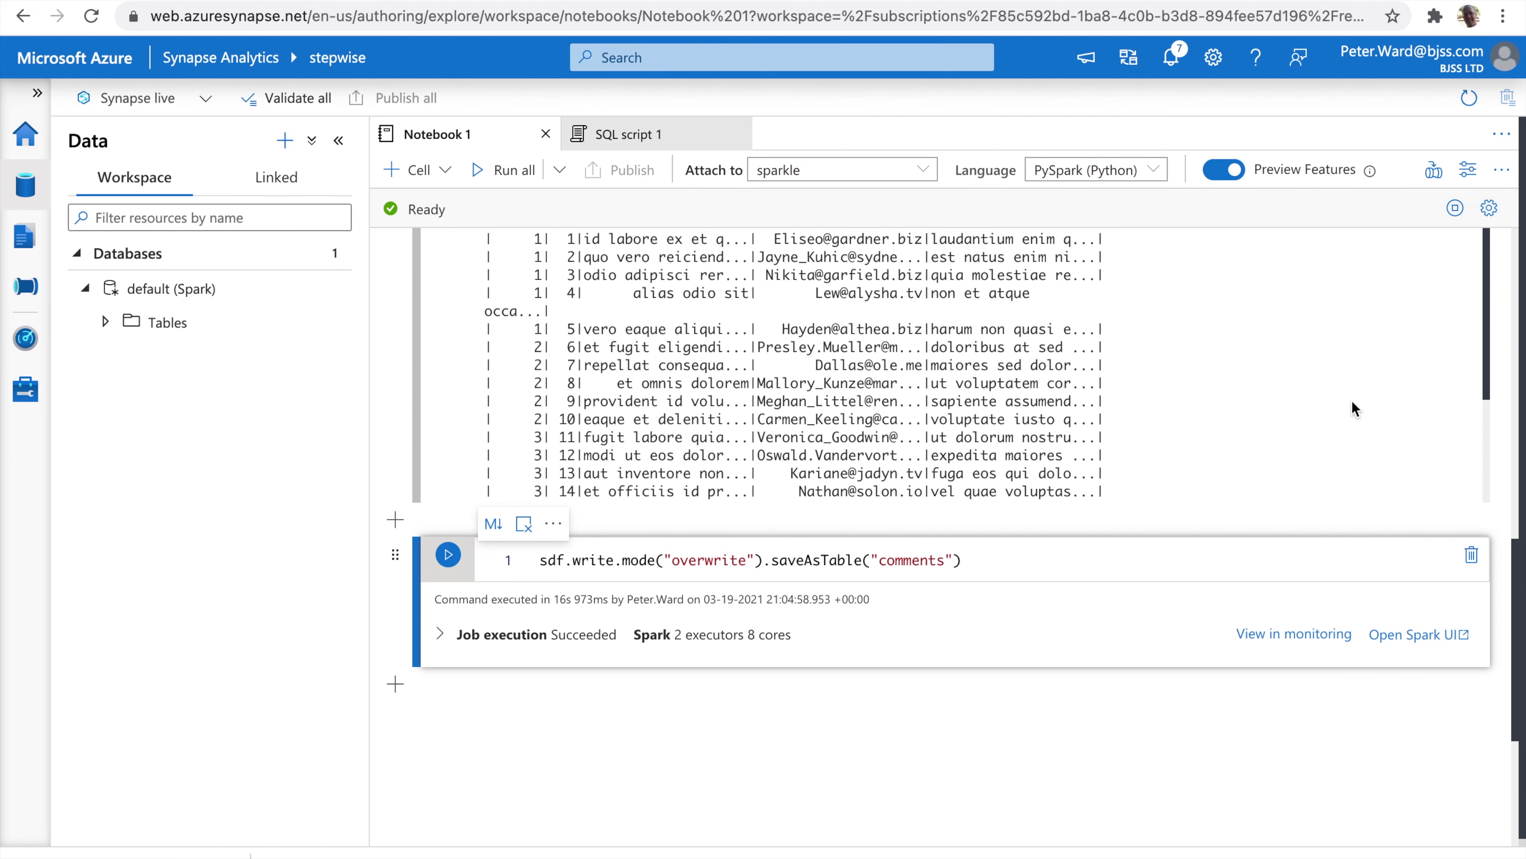
scroll(1352, 406, "up", 3)
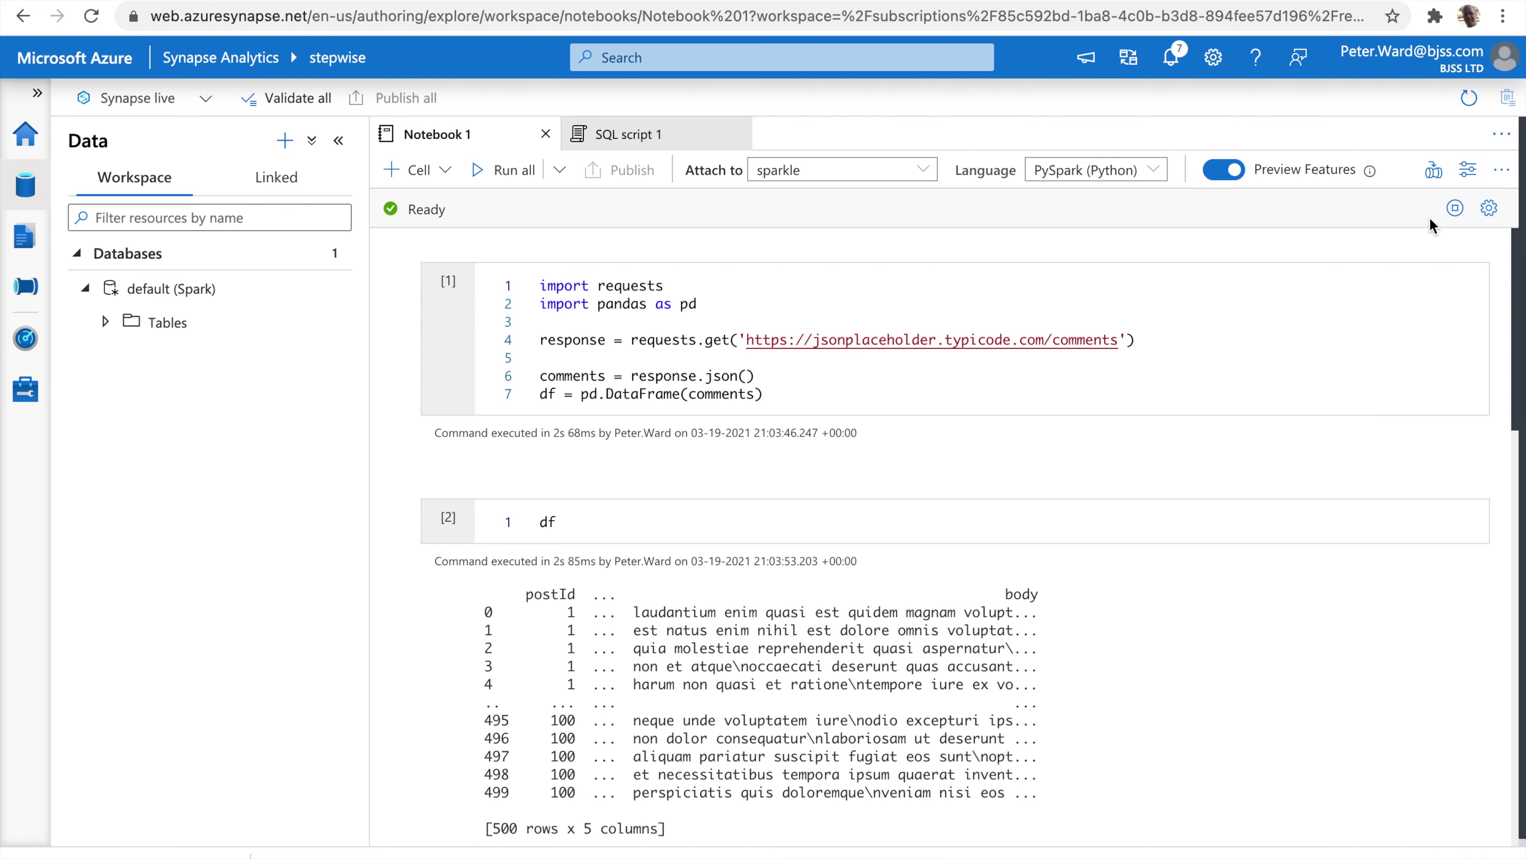
left_click(1434, 175)
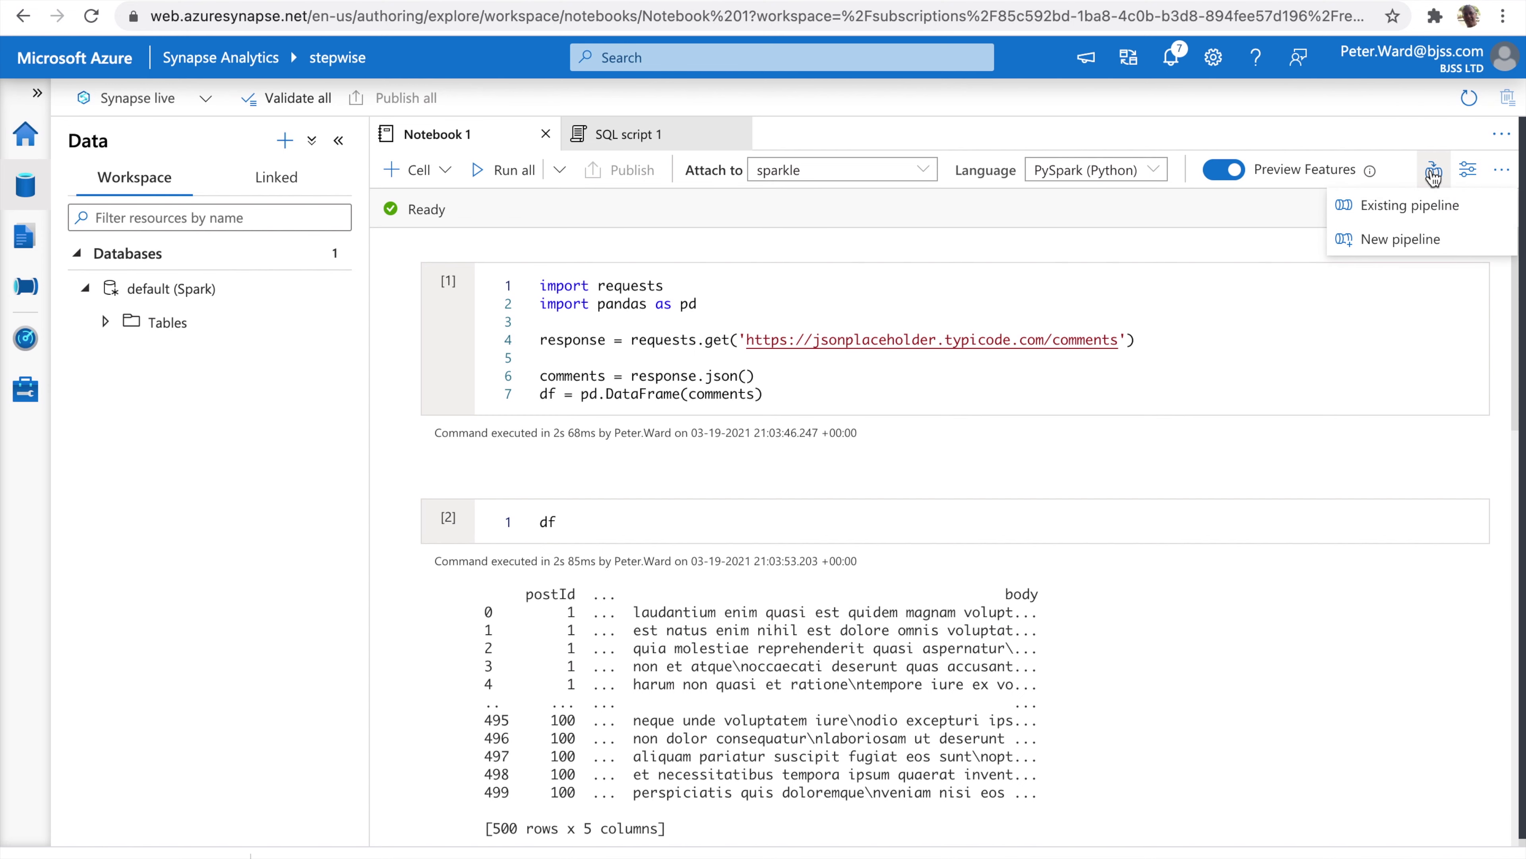
left_click(1395, 240)
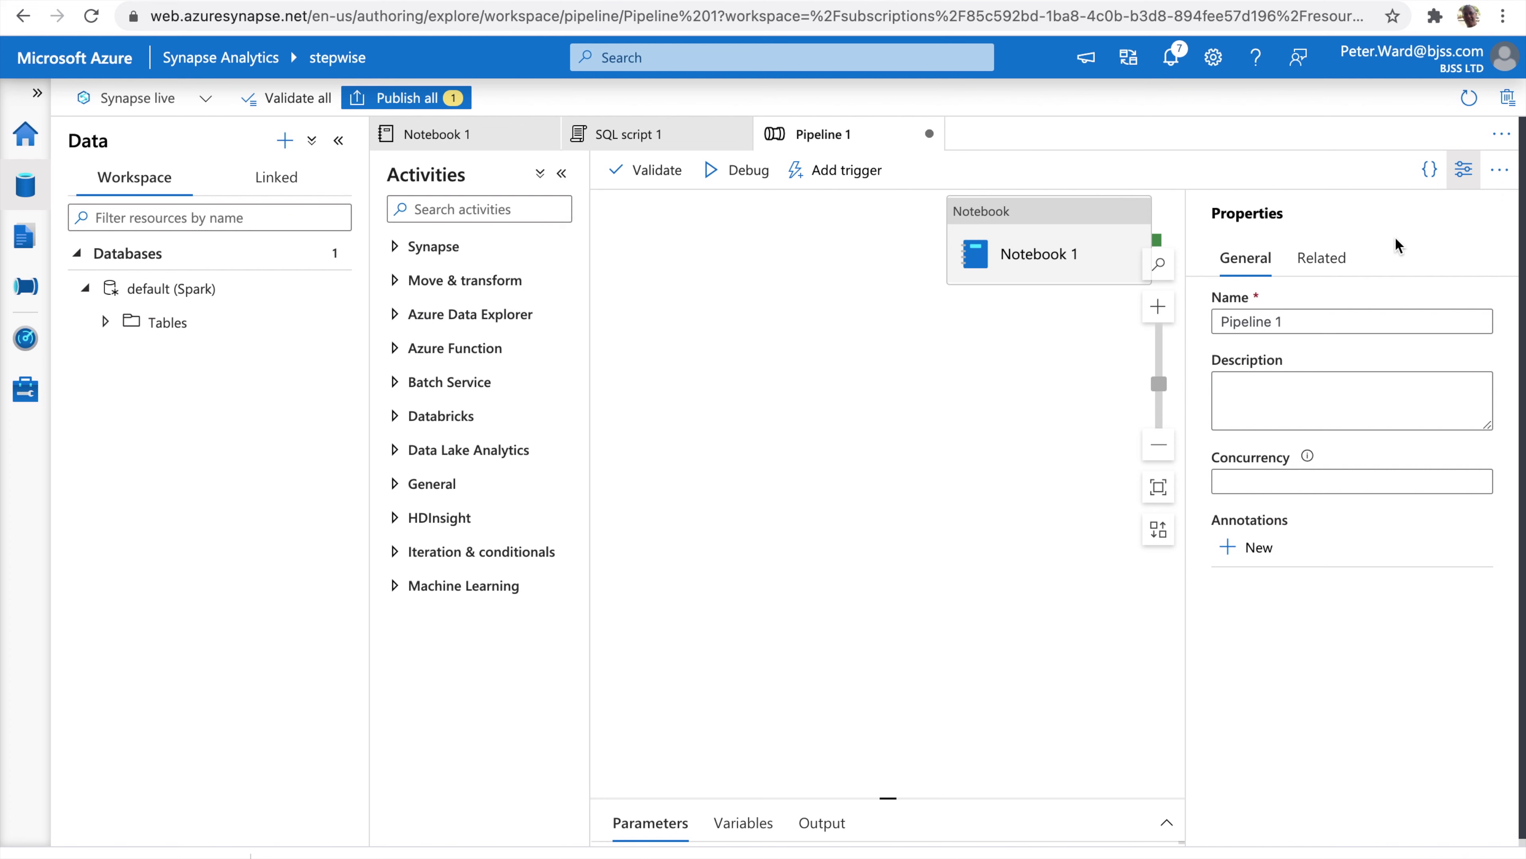
- Name the pipeline loadComments, validate it and dismiss the validation output
left_click_drag(1294, 316, 1254, 316)
key("ctrl+a")
key("BackSpace")
type("loadCommen")
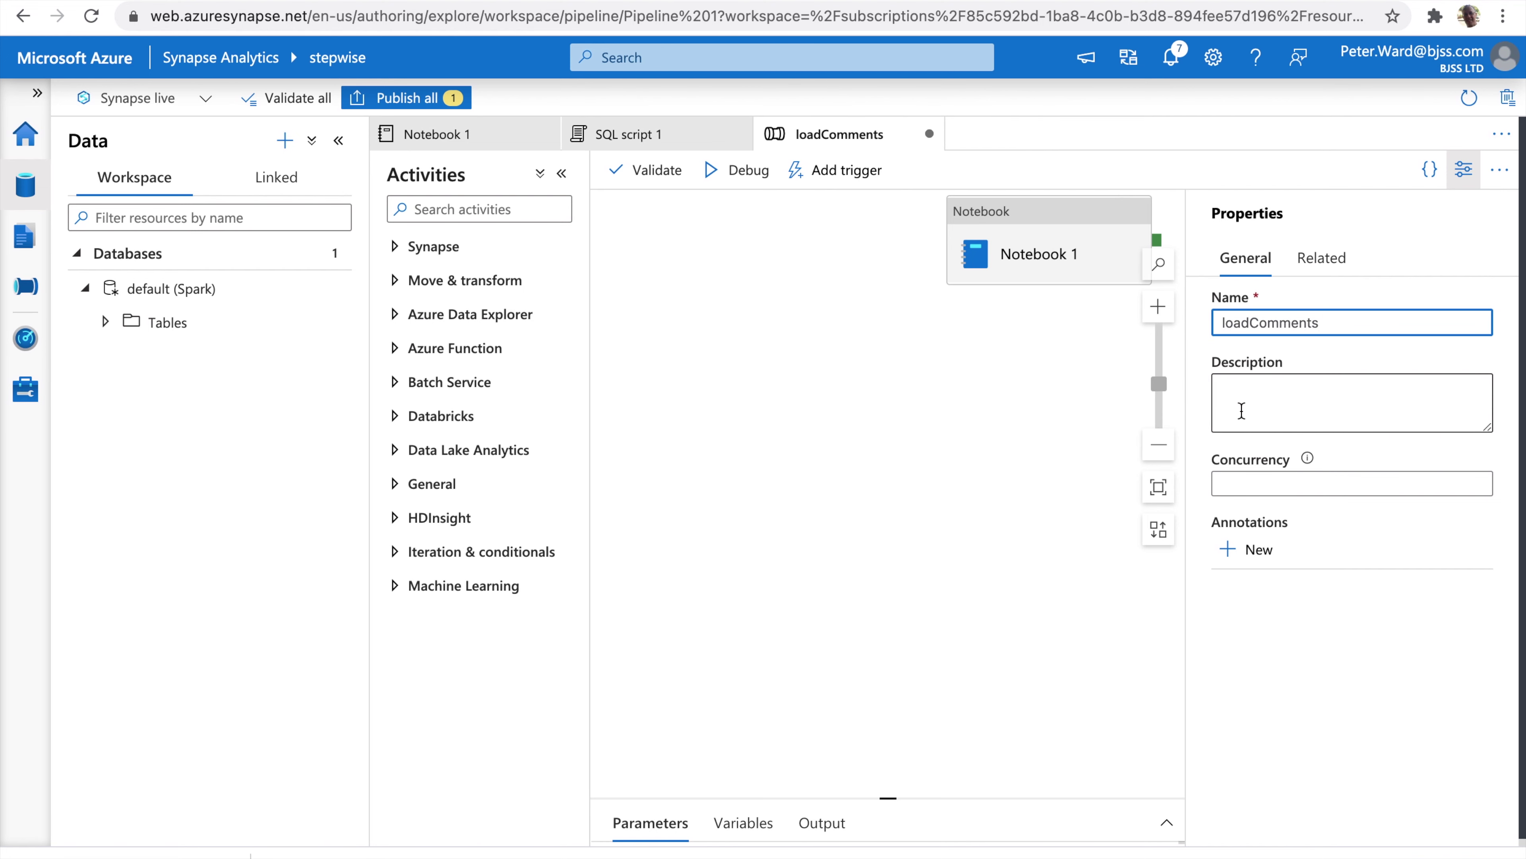
left_click(648, 173)
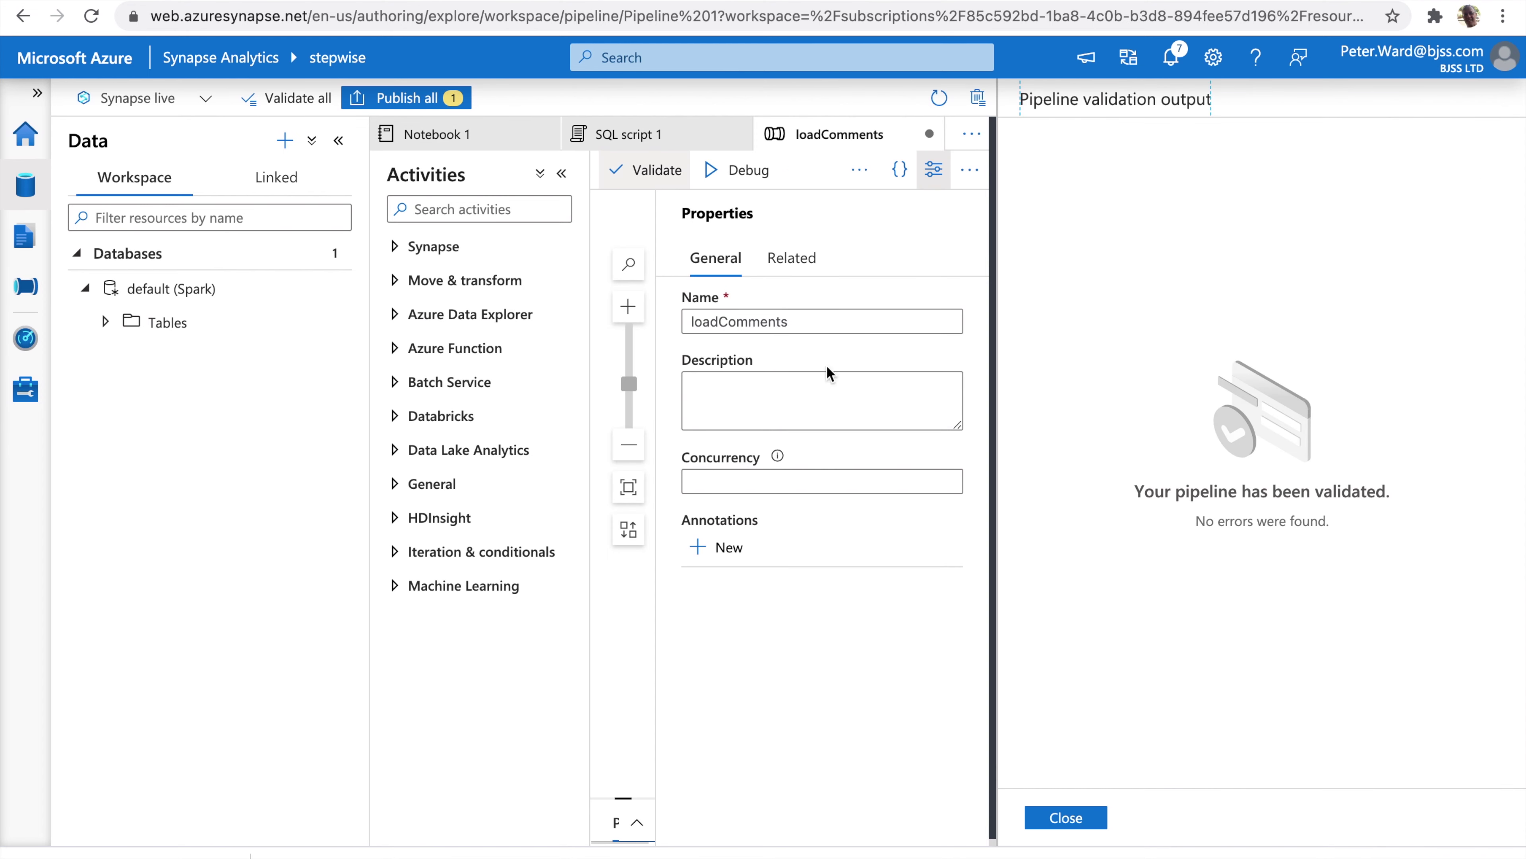
left_click(1067, 818)
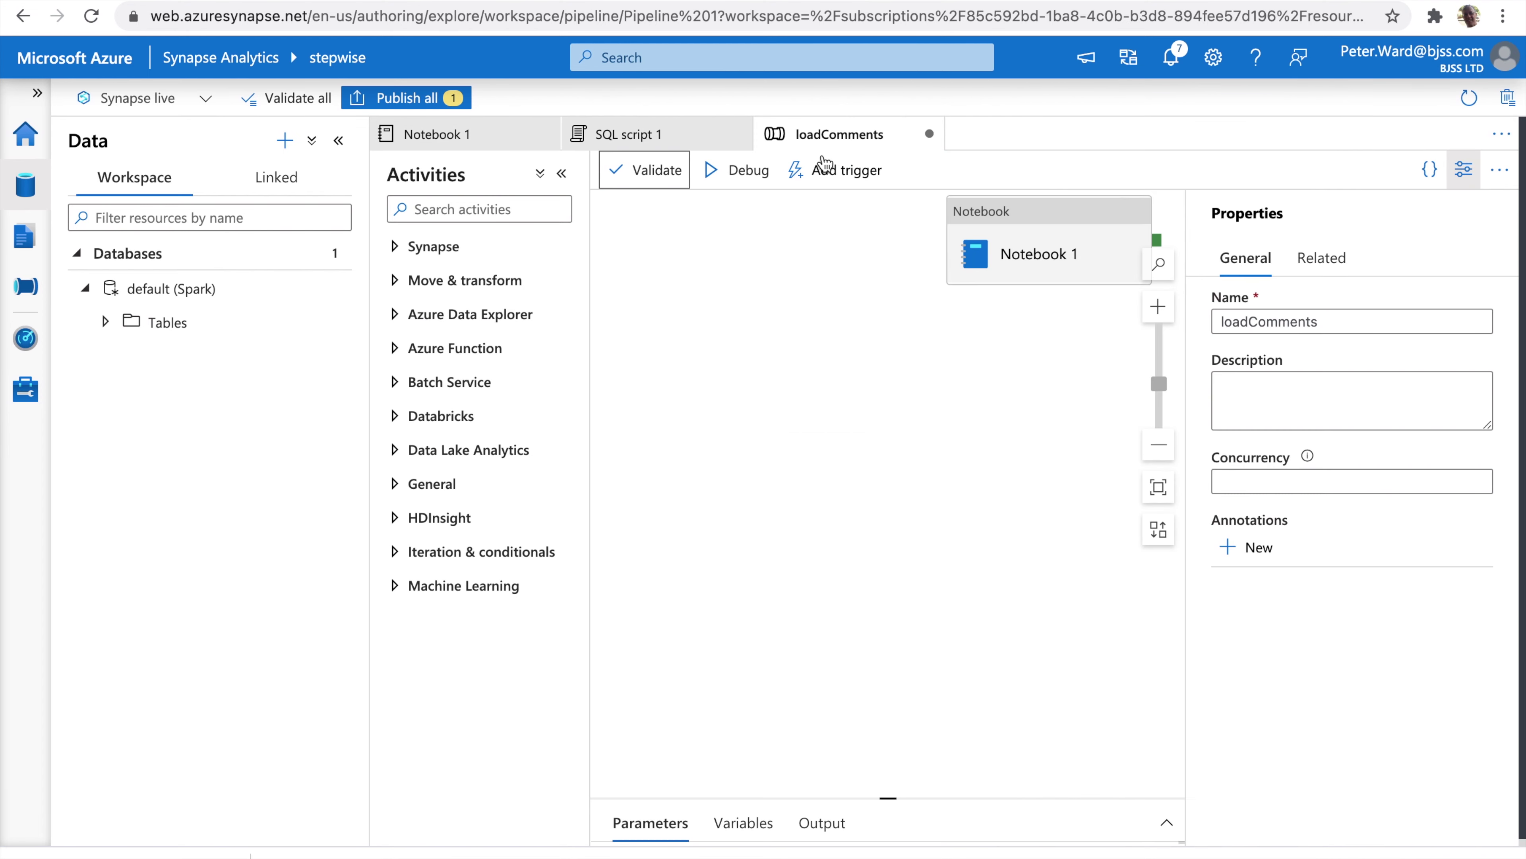
- Create a new trigger for the loadComments pipeline and name it Trigger2110
left_click(823, 175)
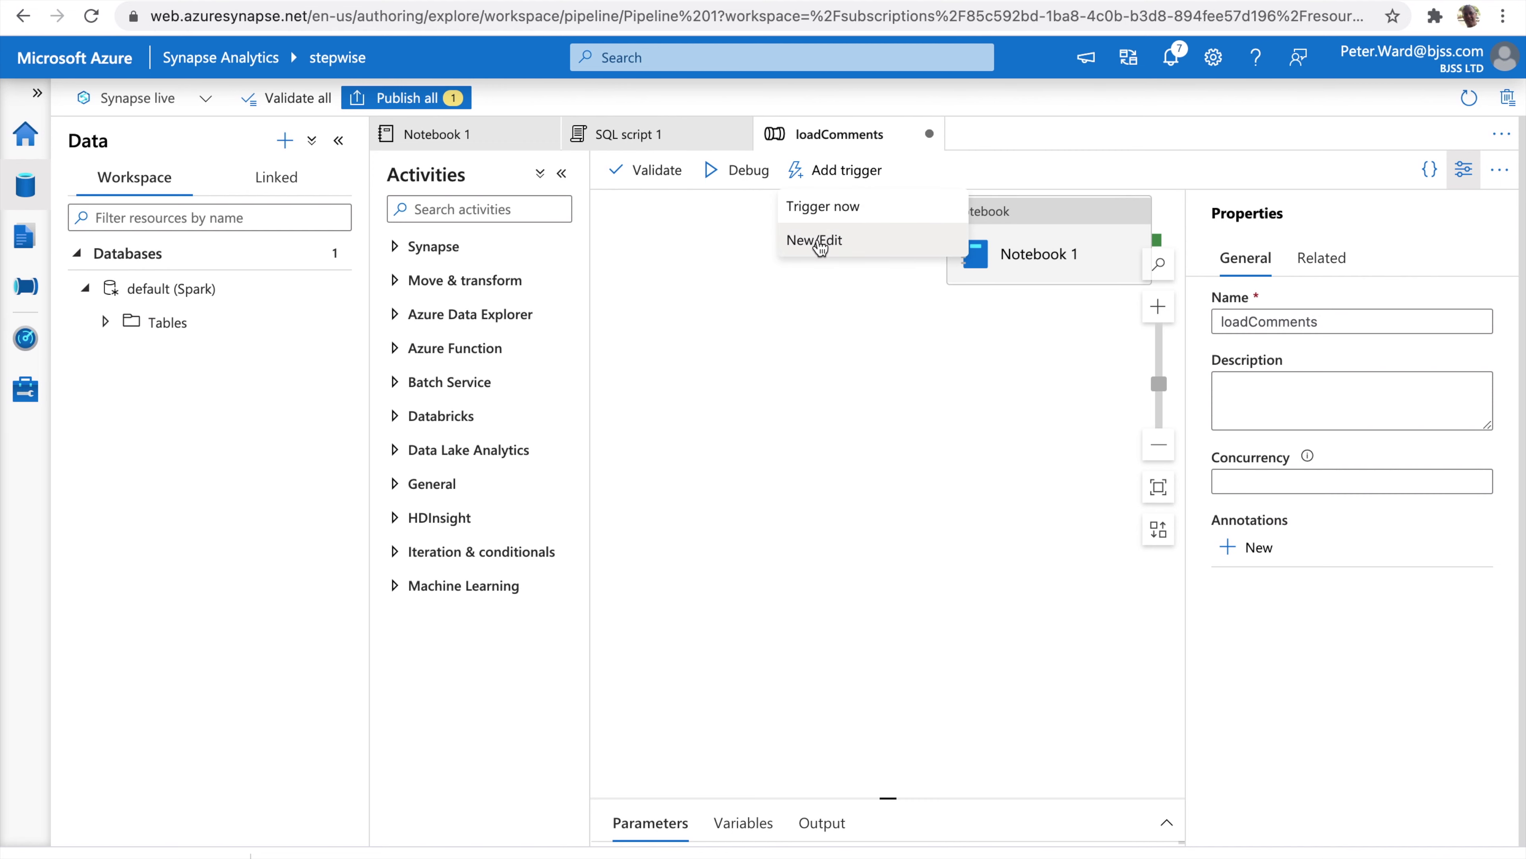
left_click(820, 244)
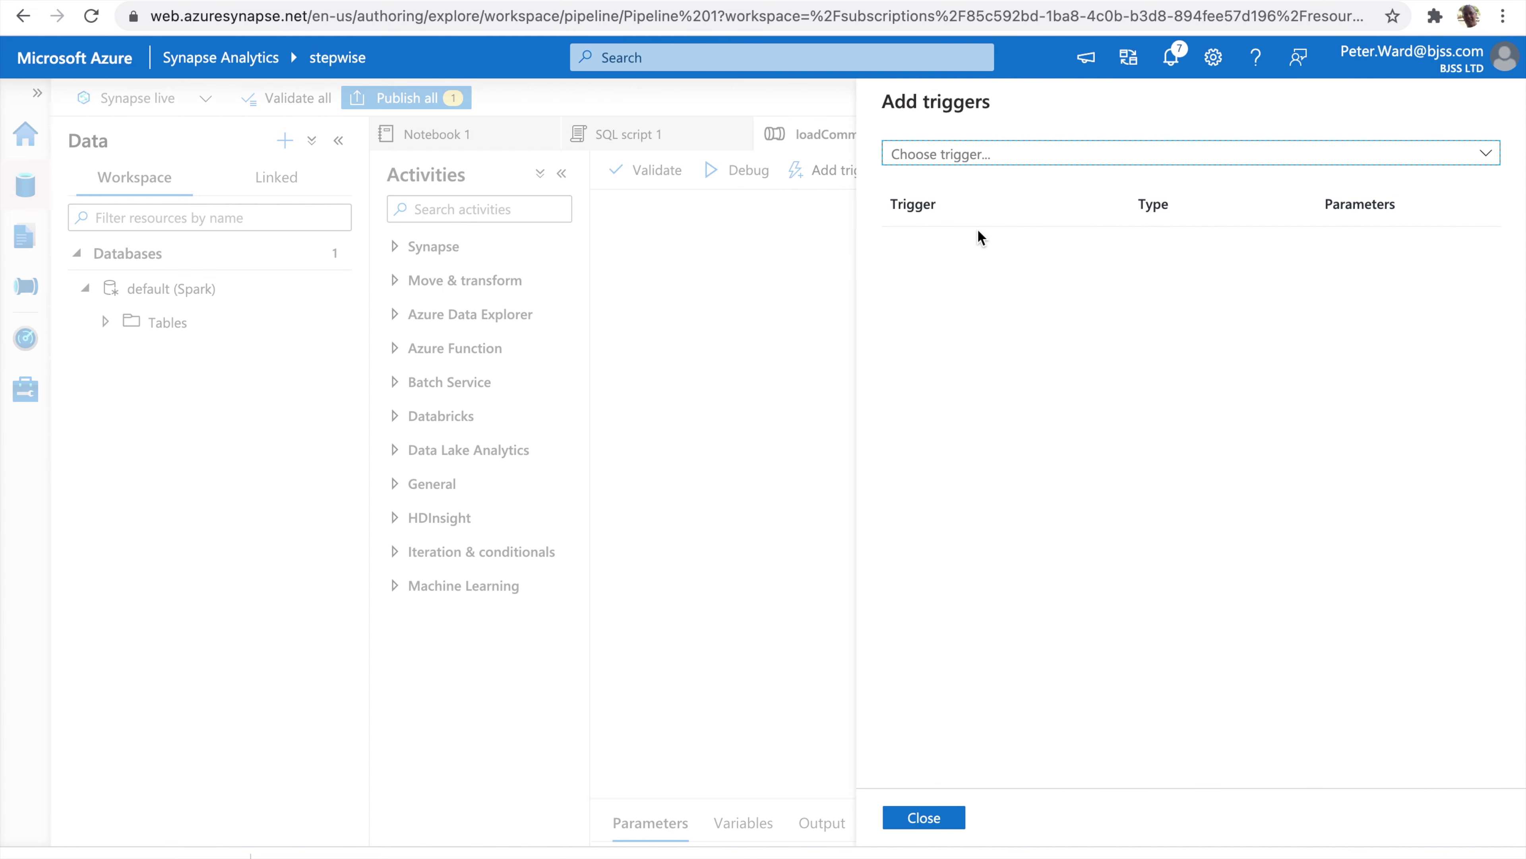
left_click(1004, 159)
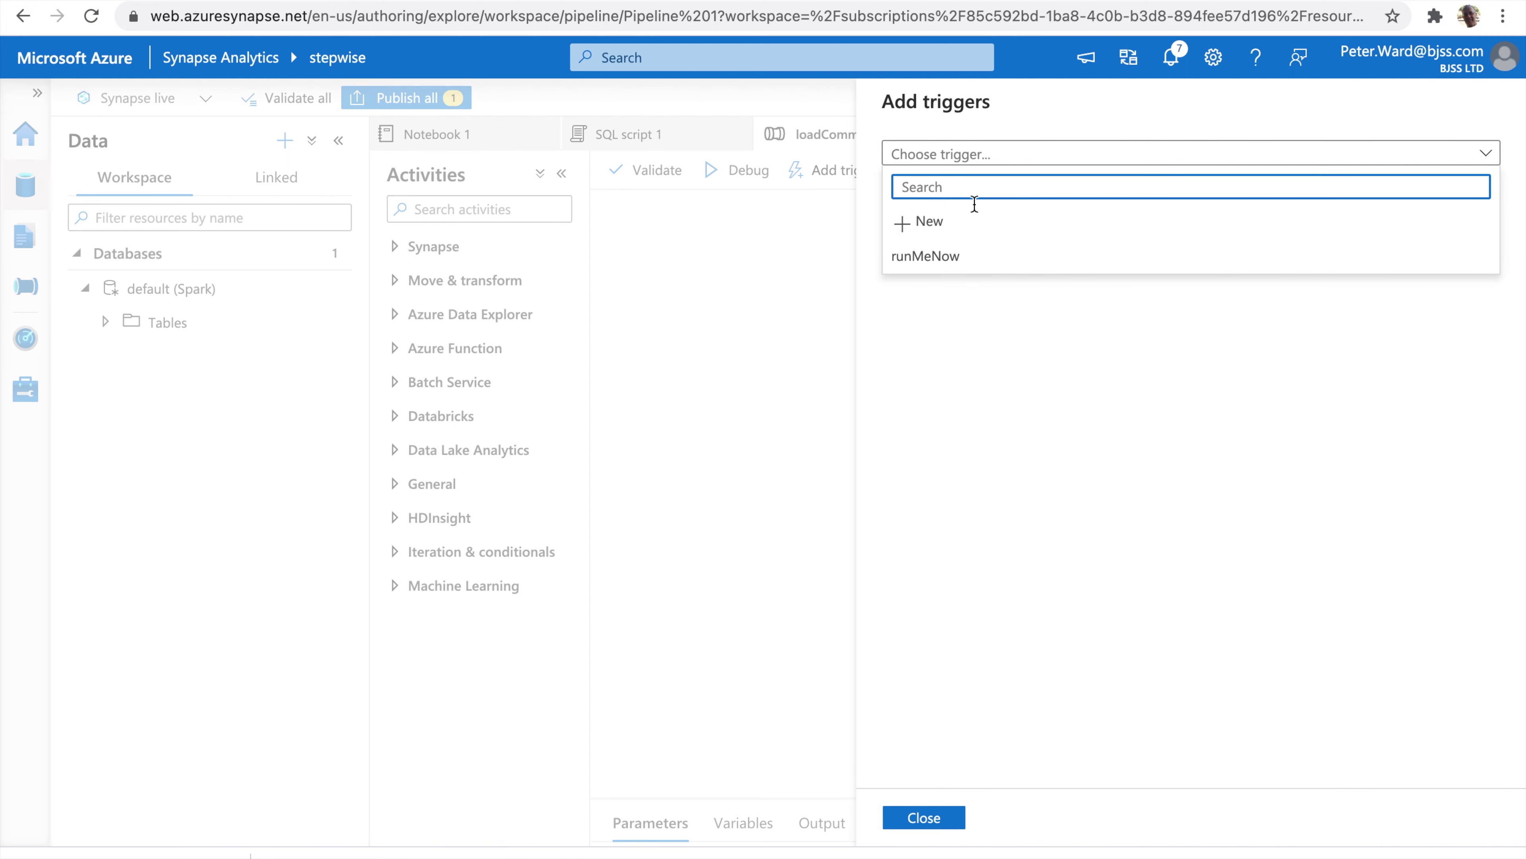
left_click(936, 223)
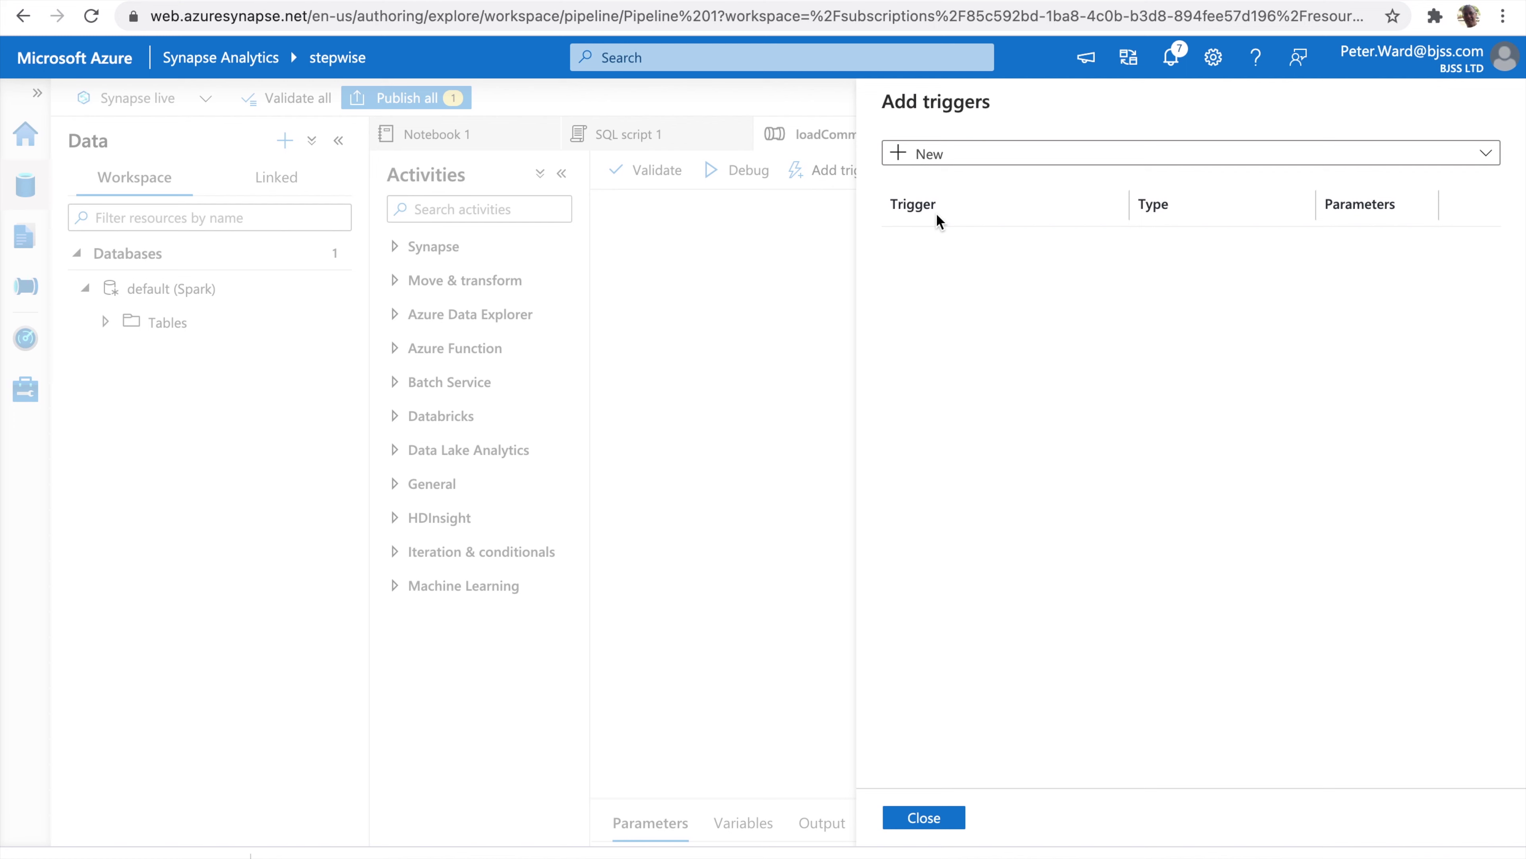
left_click(965, 171)
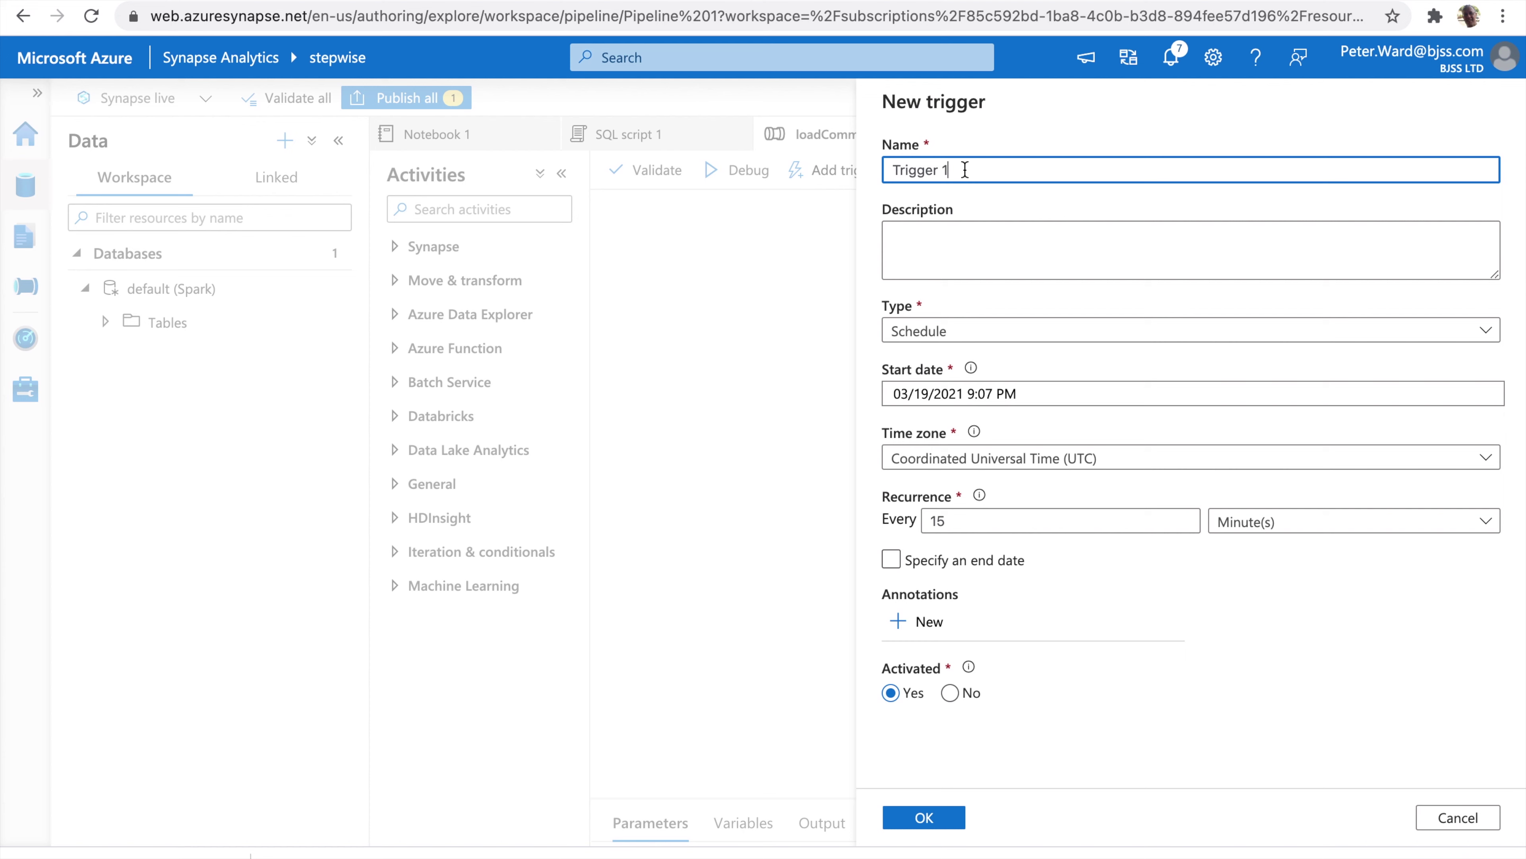
key("BackSpace")
key("BackSpace")
type("ger")
- Set the trigger's start date to 03/19/2021 9:10 PM
left_click(987, 396)
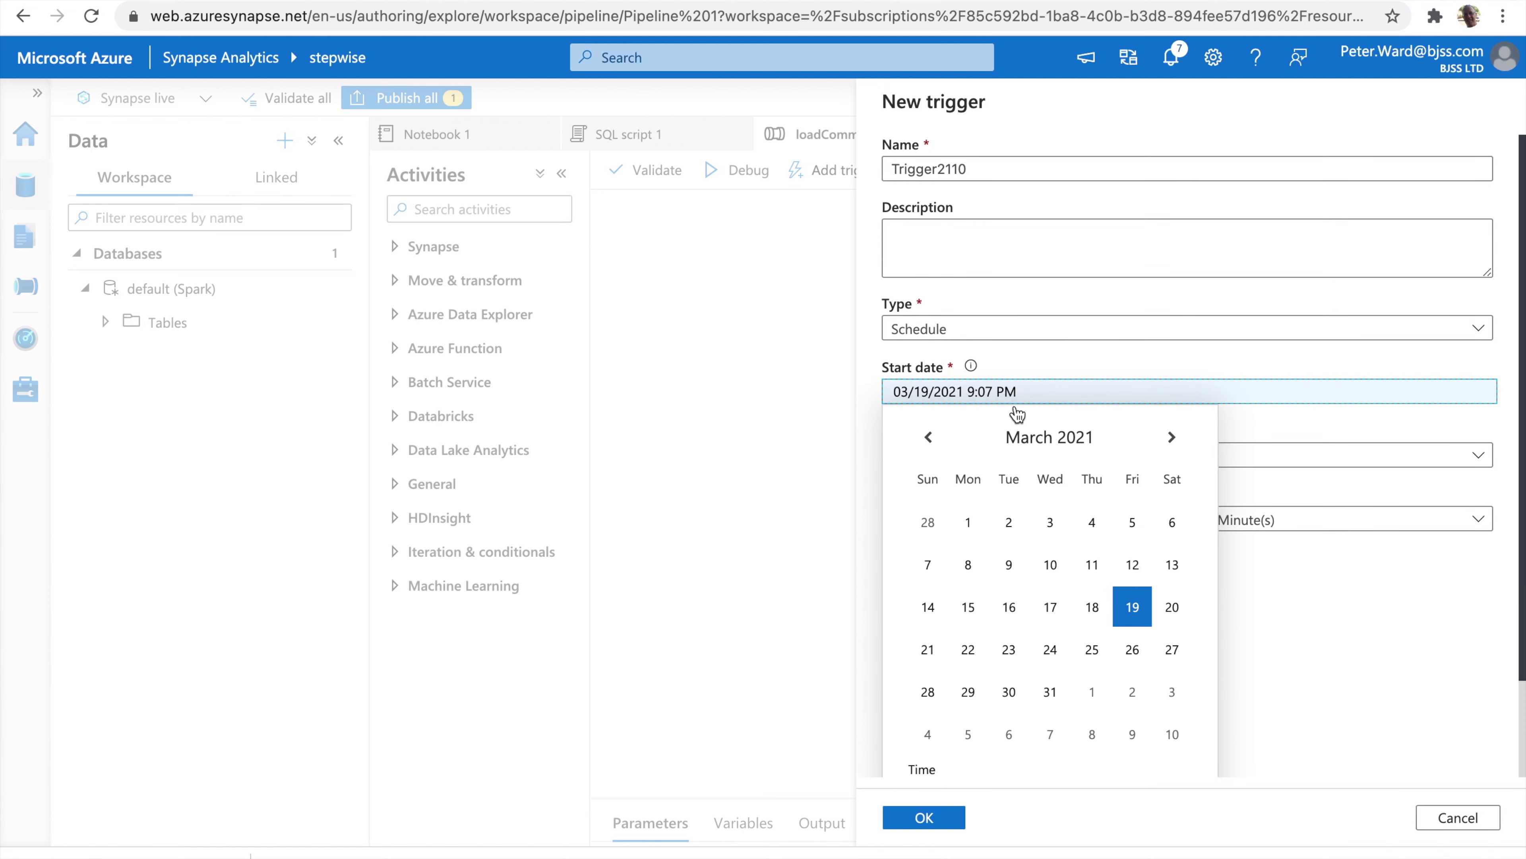
key("Delete")
key("BackSpace")
type("10")
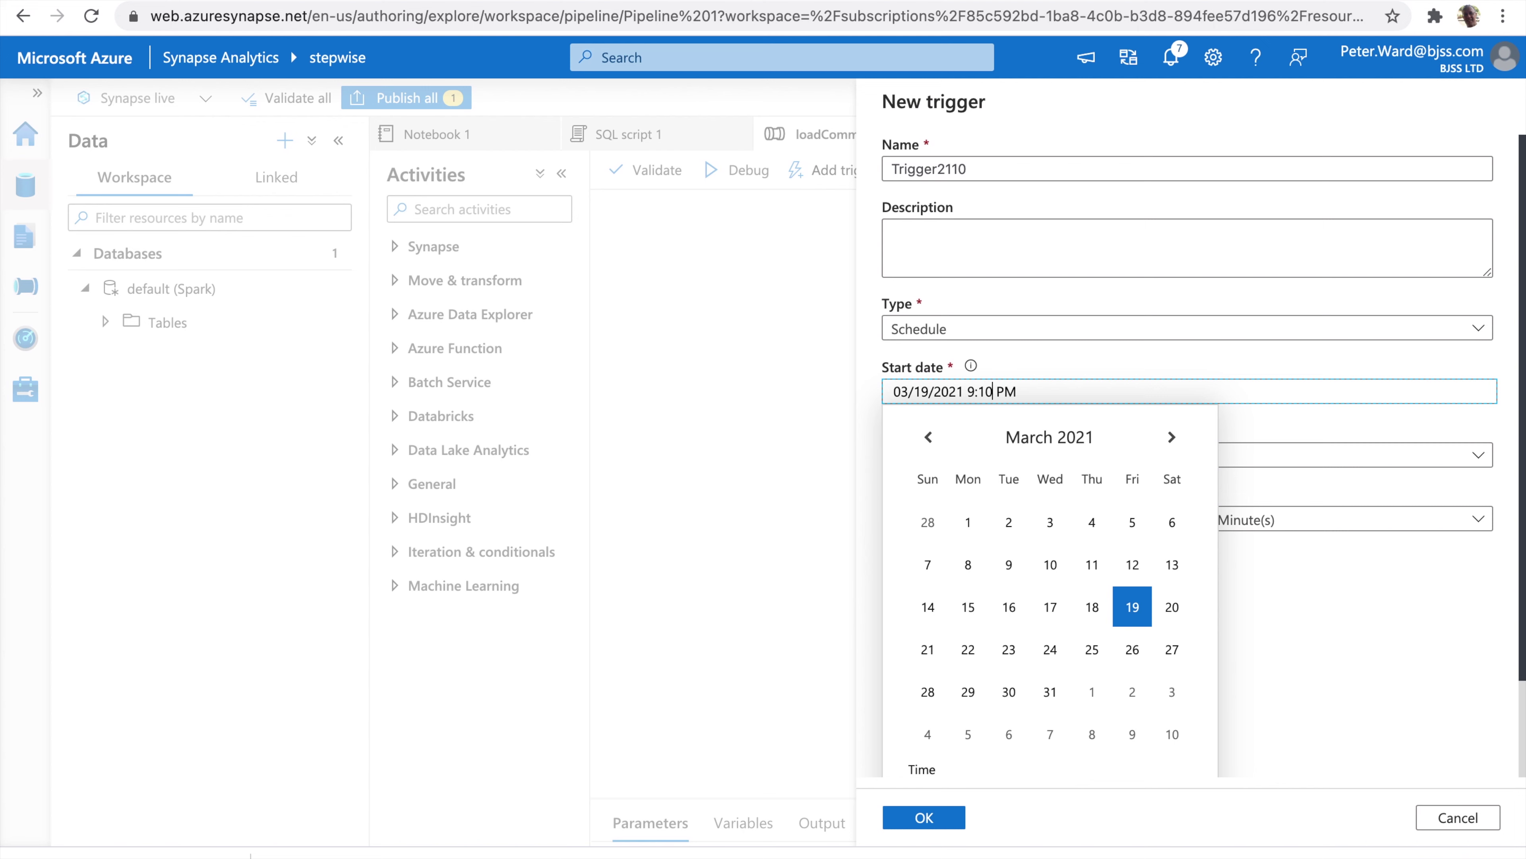
key("Return")
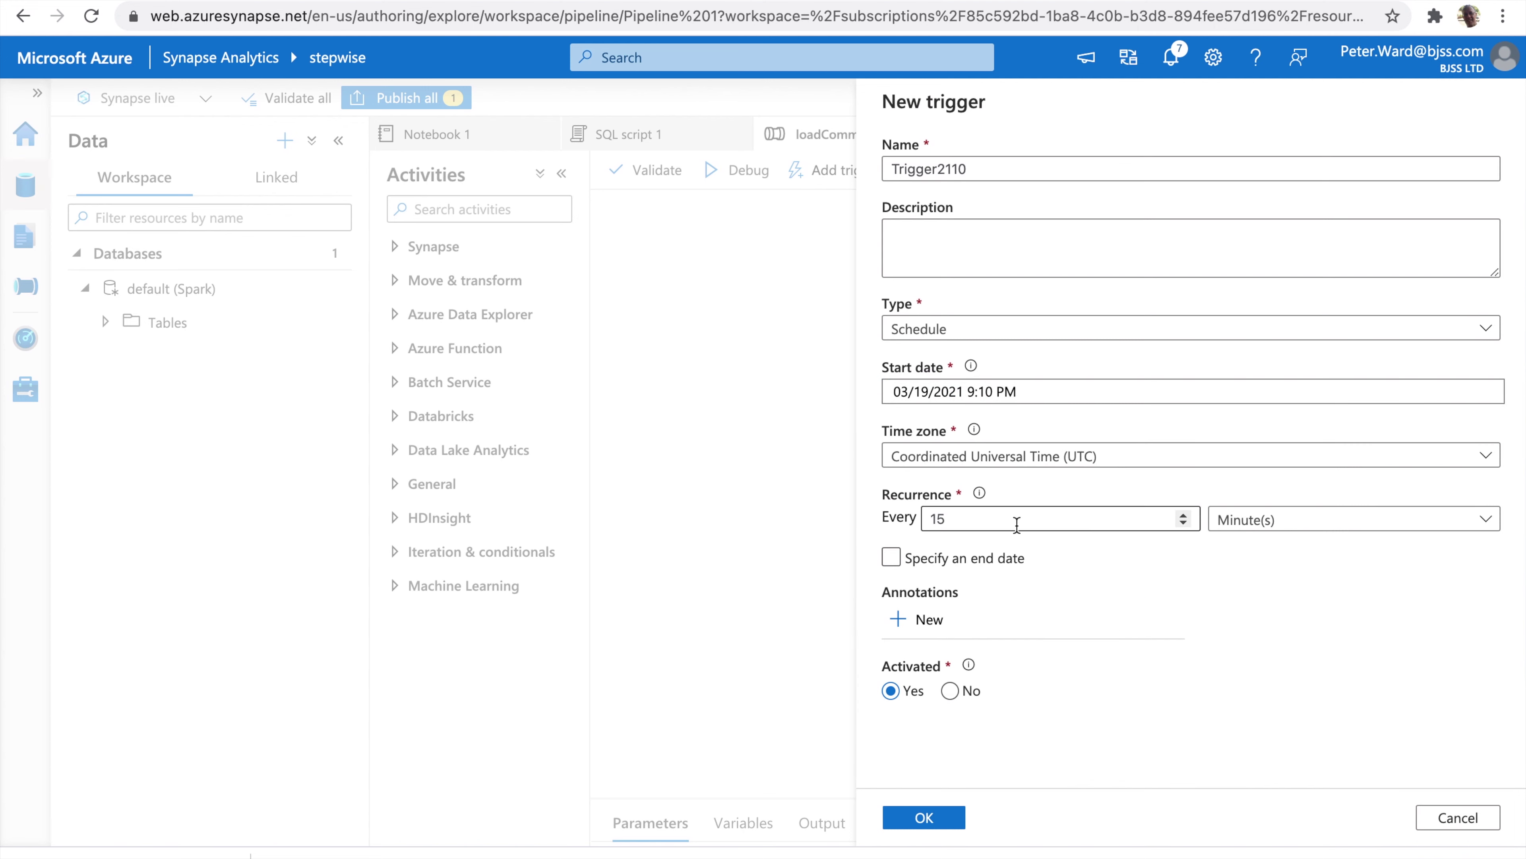
- Set the trigger's recurrence unit to Day(s)
left_click(1371, 527)
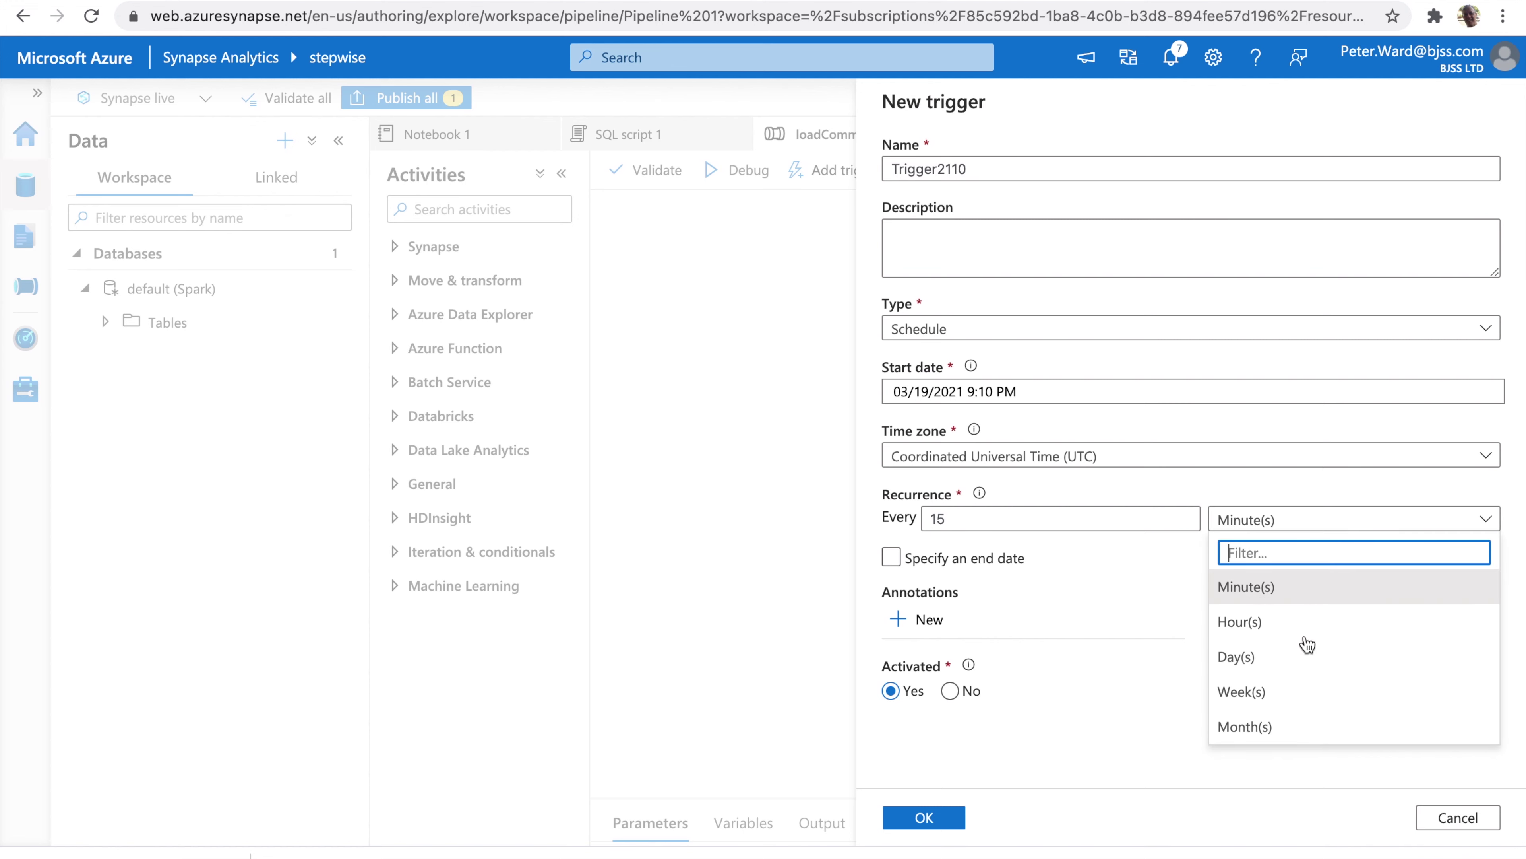
left_click(1241, 692)
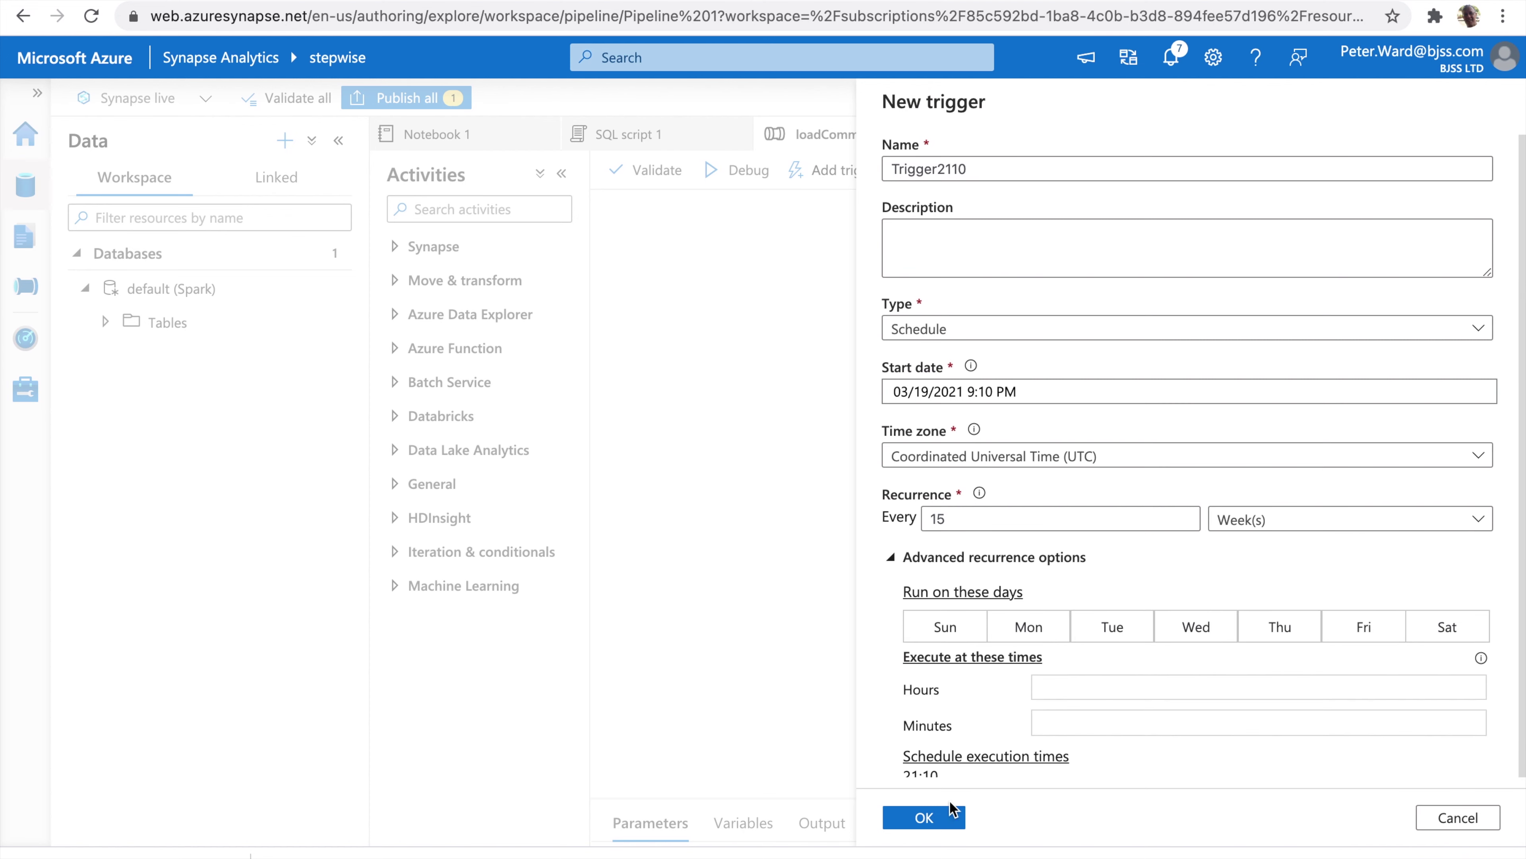
left_click(1259, 529)
left_click(1237, 657)
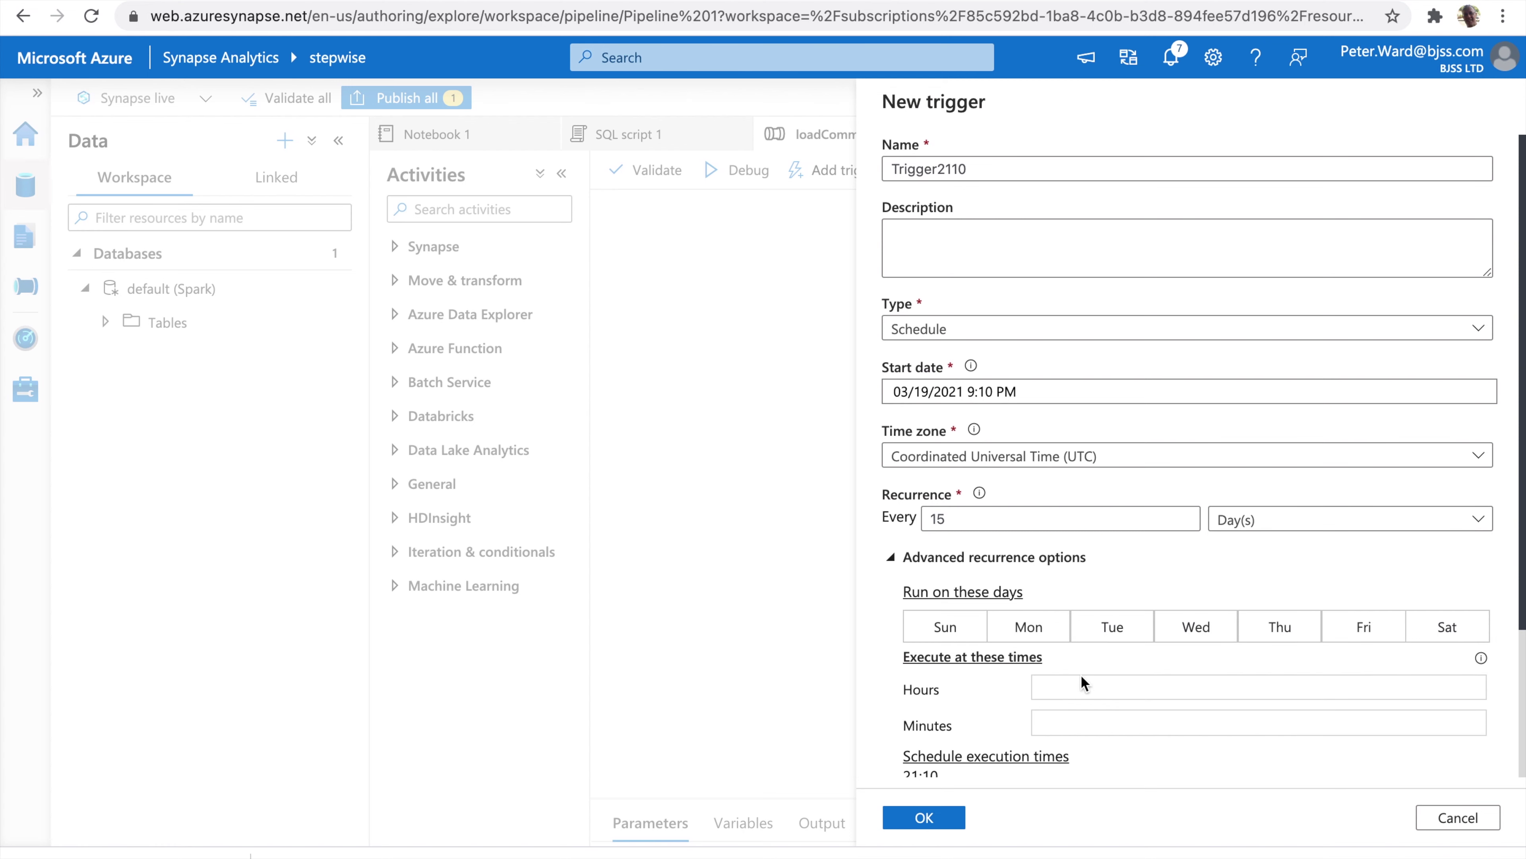
- Confirm the new trigger without run parameters and publish the pending loadComments pipeline and Trigger2110
left_click(935, 820)
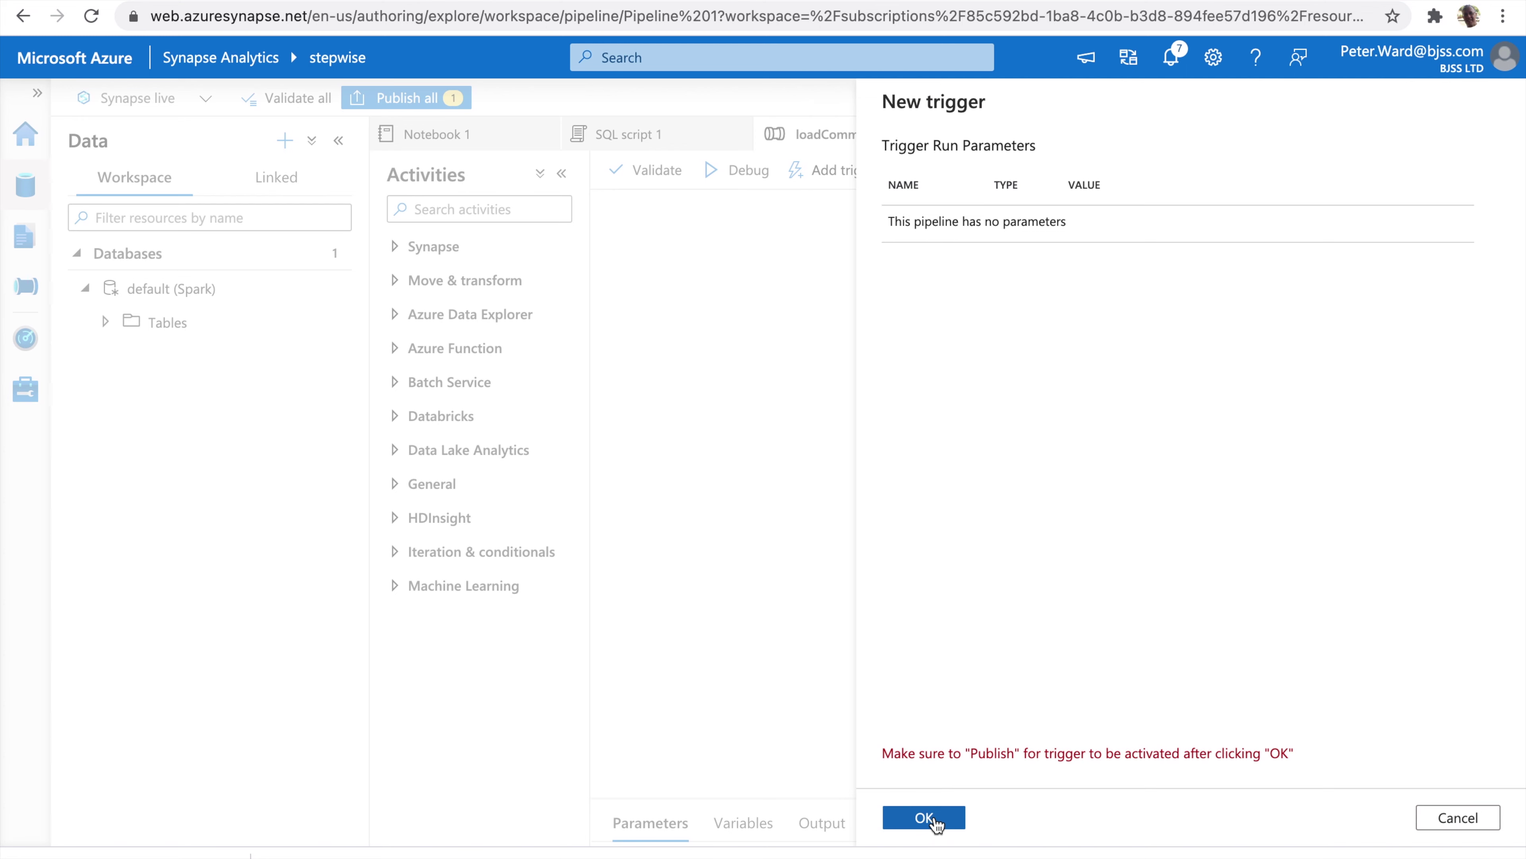
left_click(935, 820)
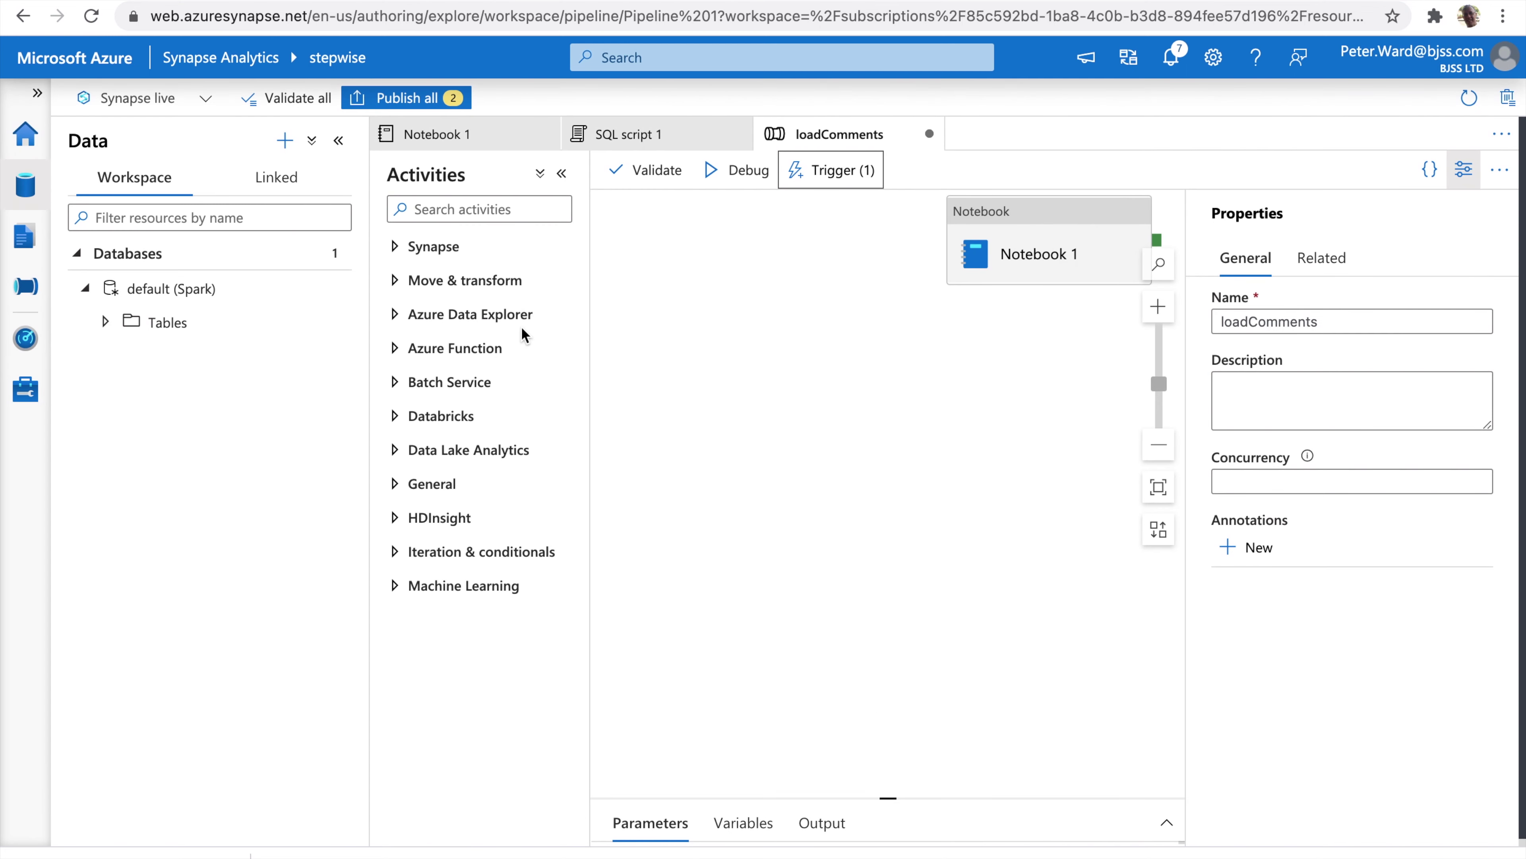
left_click(389, 102)
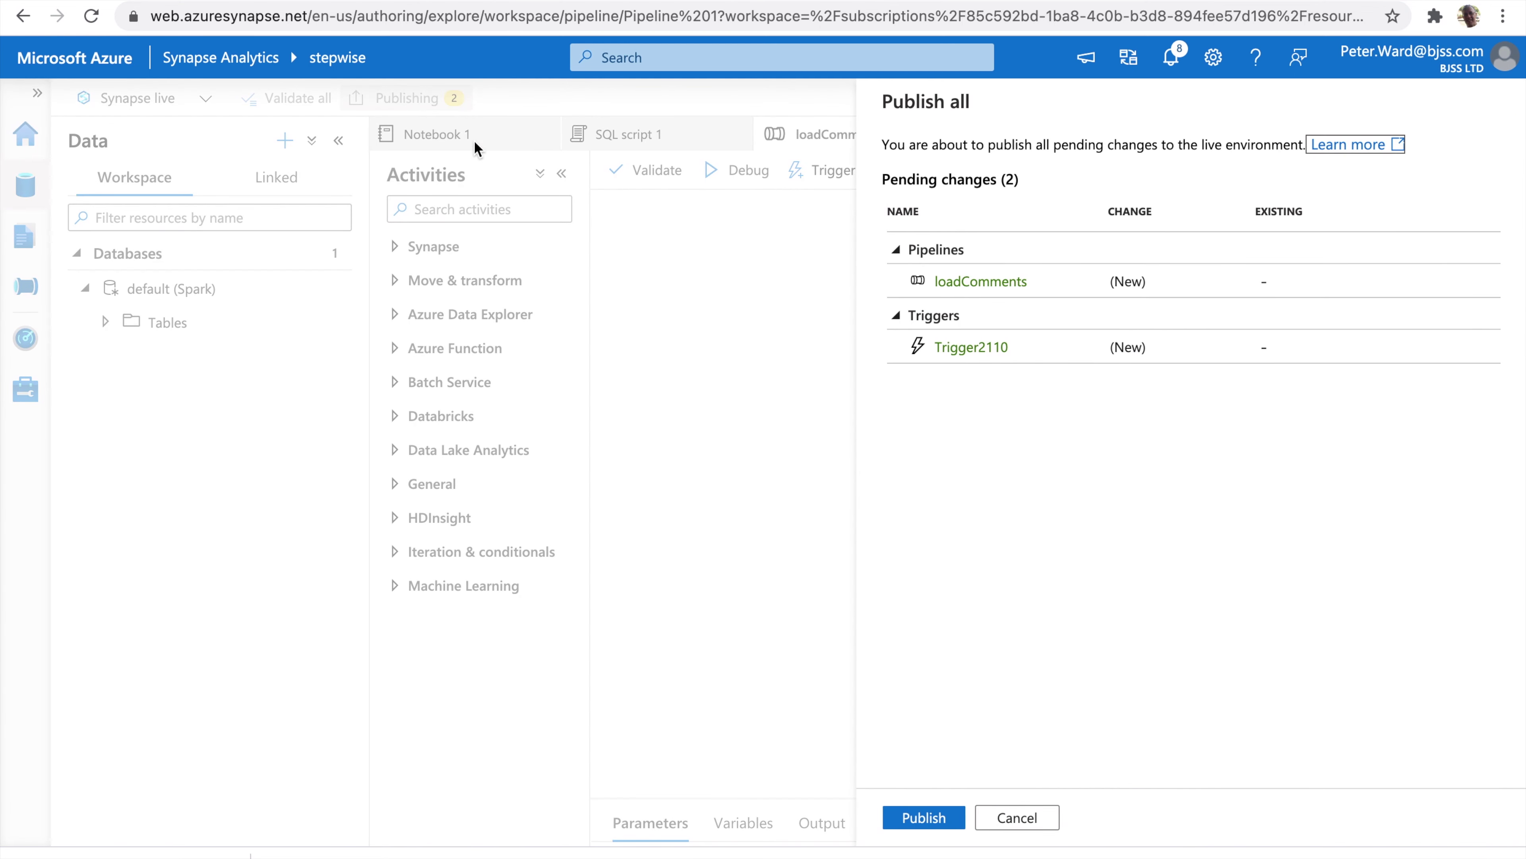
left_click(924, 816)
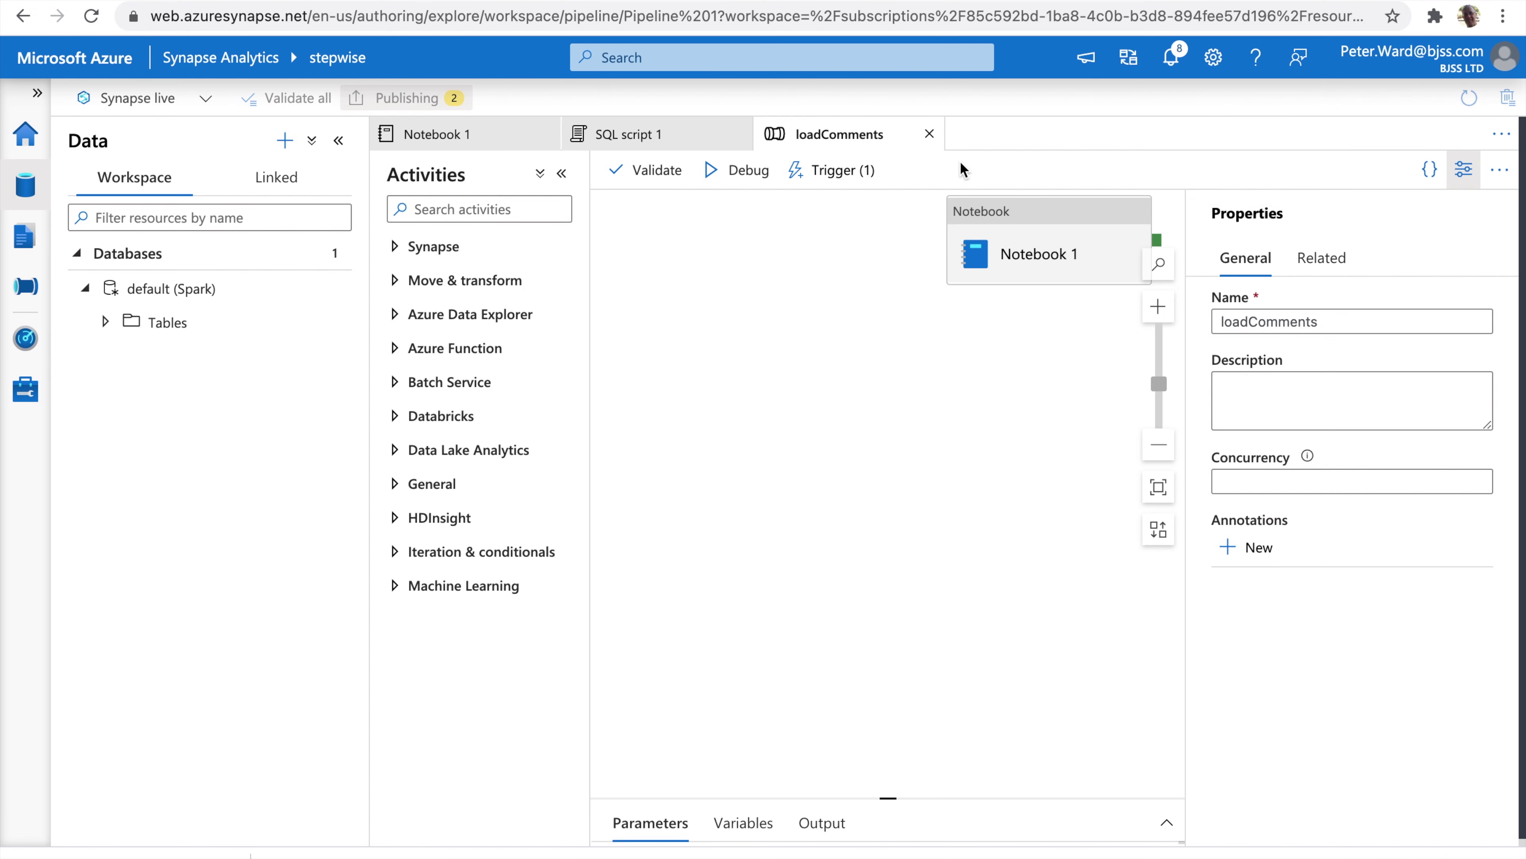
- Close the loadComments pipeline, SQL script 1 and Notebook 1, and dismiss the publishing notification
left_click(929, 134)
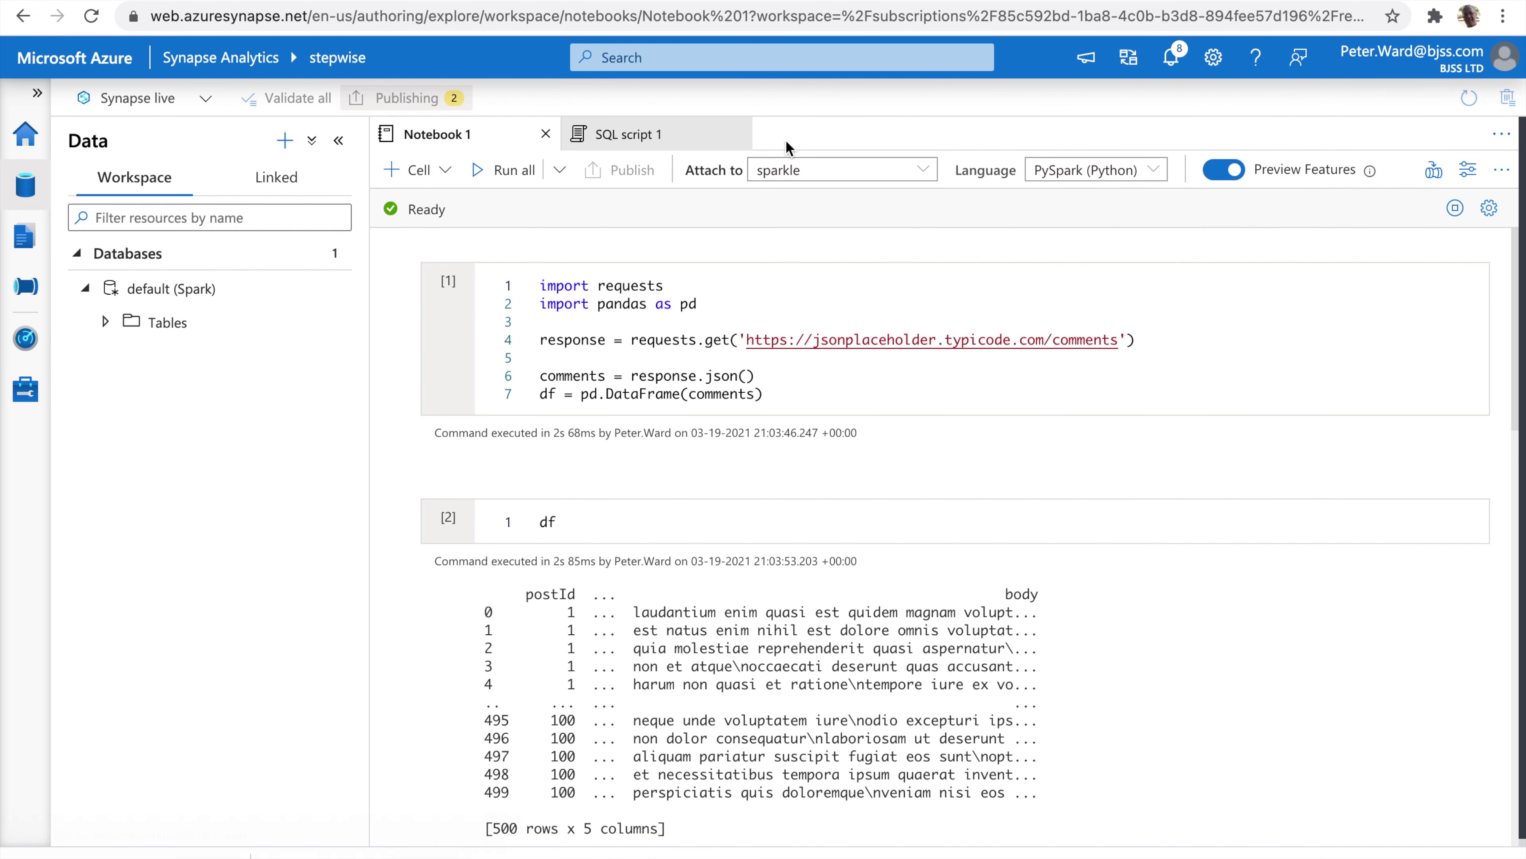
left_click(738, 134)
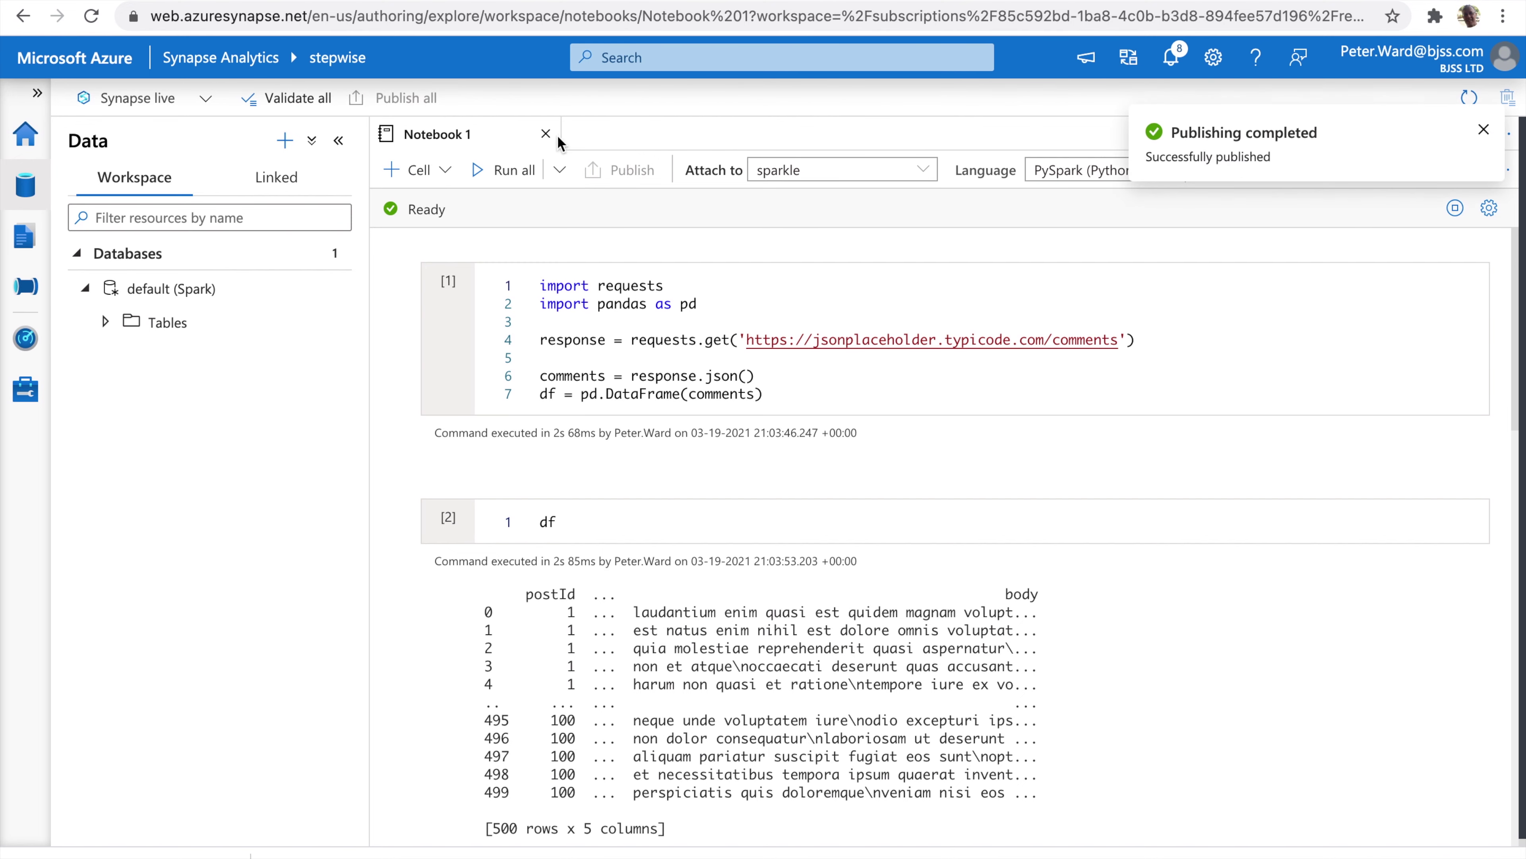
left_click(546, 135)
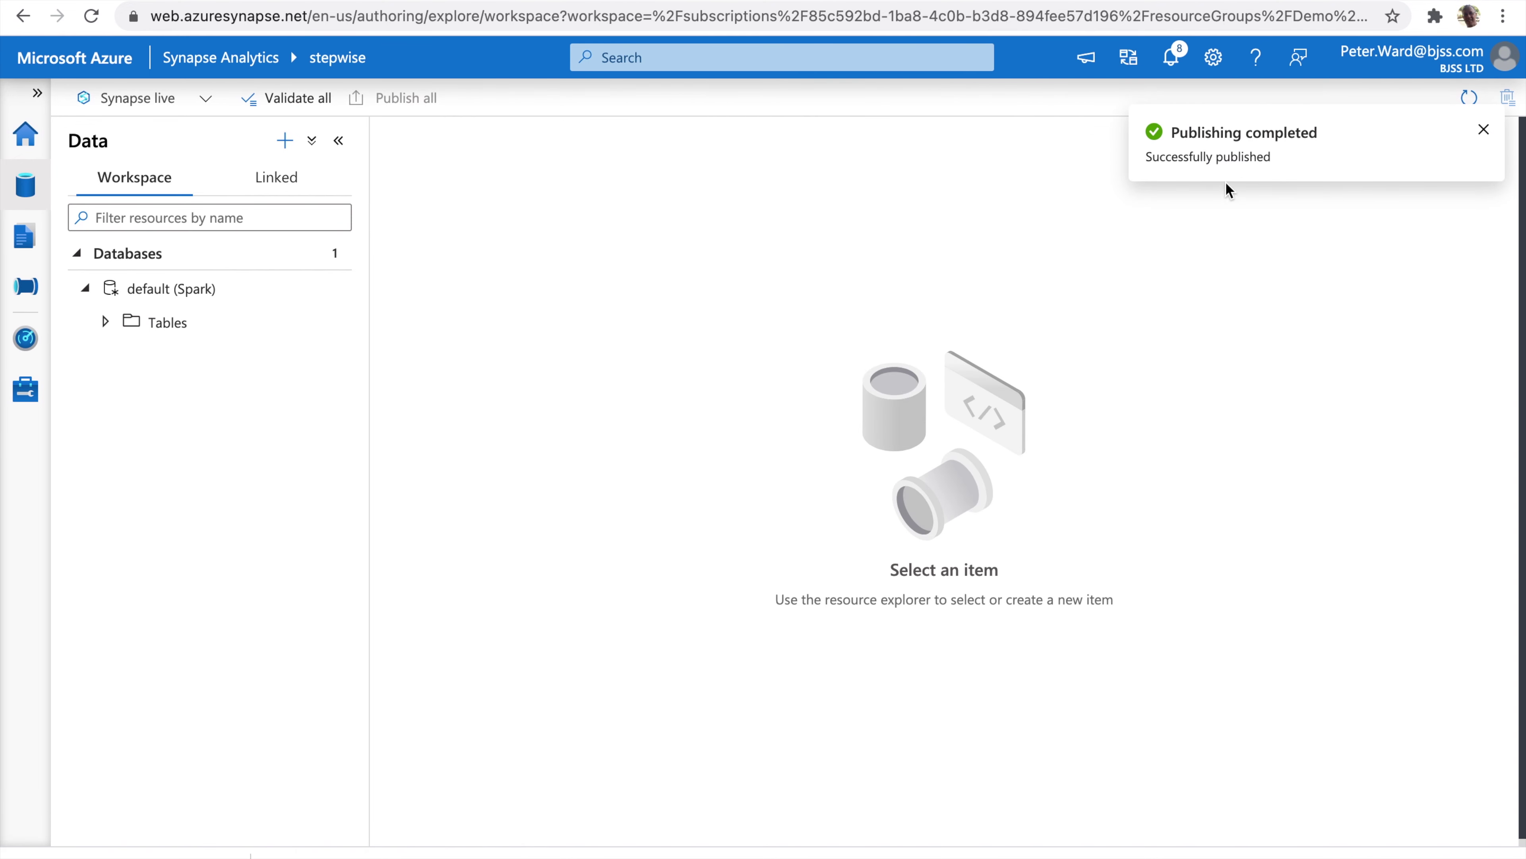
left_click(1484, 130)
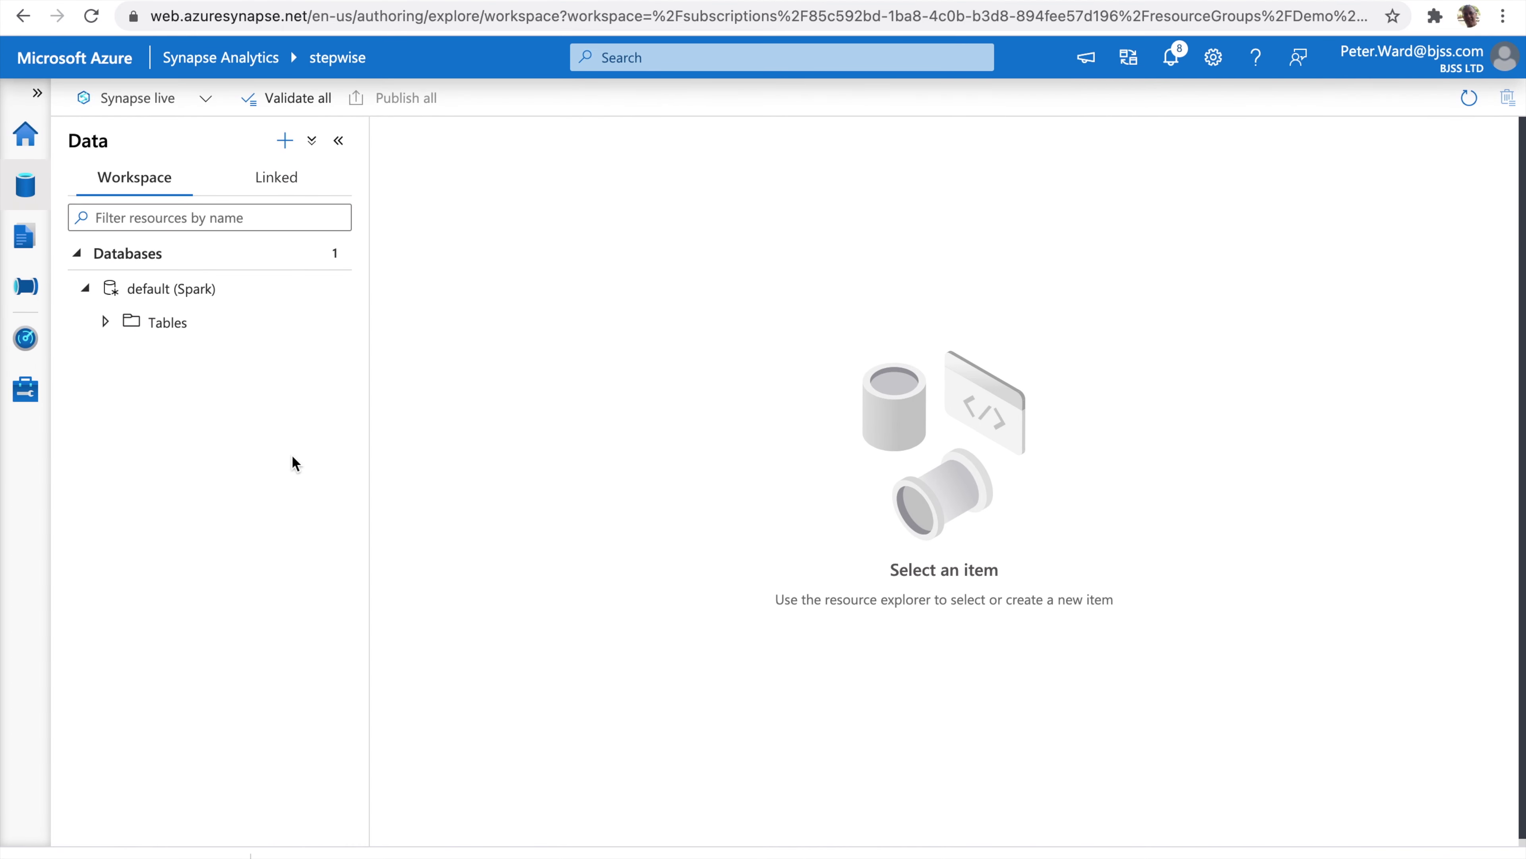
- Check the monitored trigger runs for Trigger2110 and open the activity details of the loadComments pipeline run
left_click(27, 342)
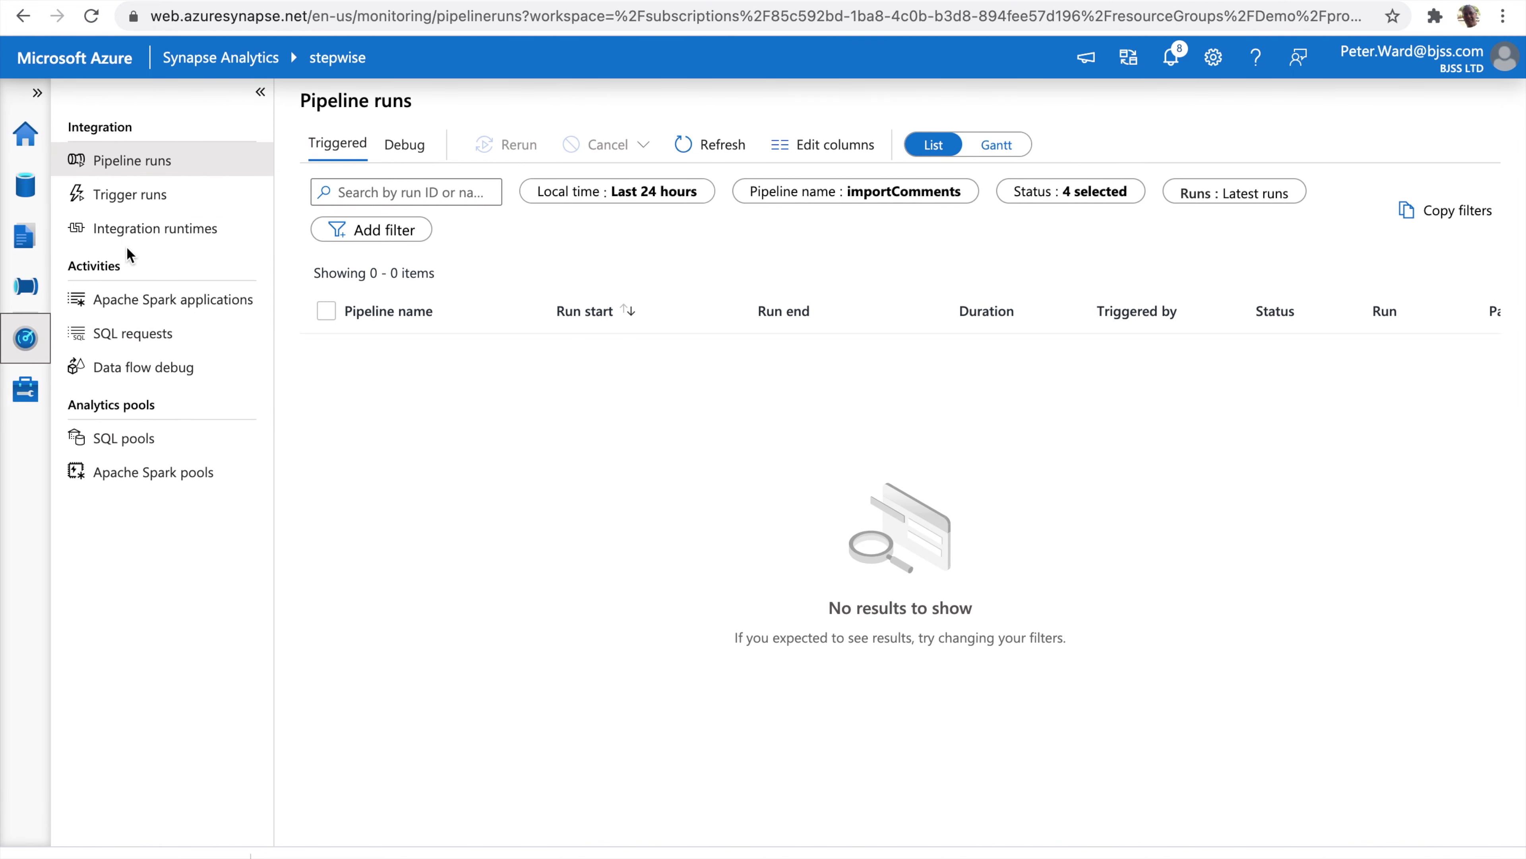
left_click(146, 199)
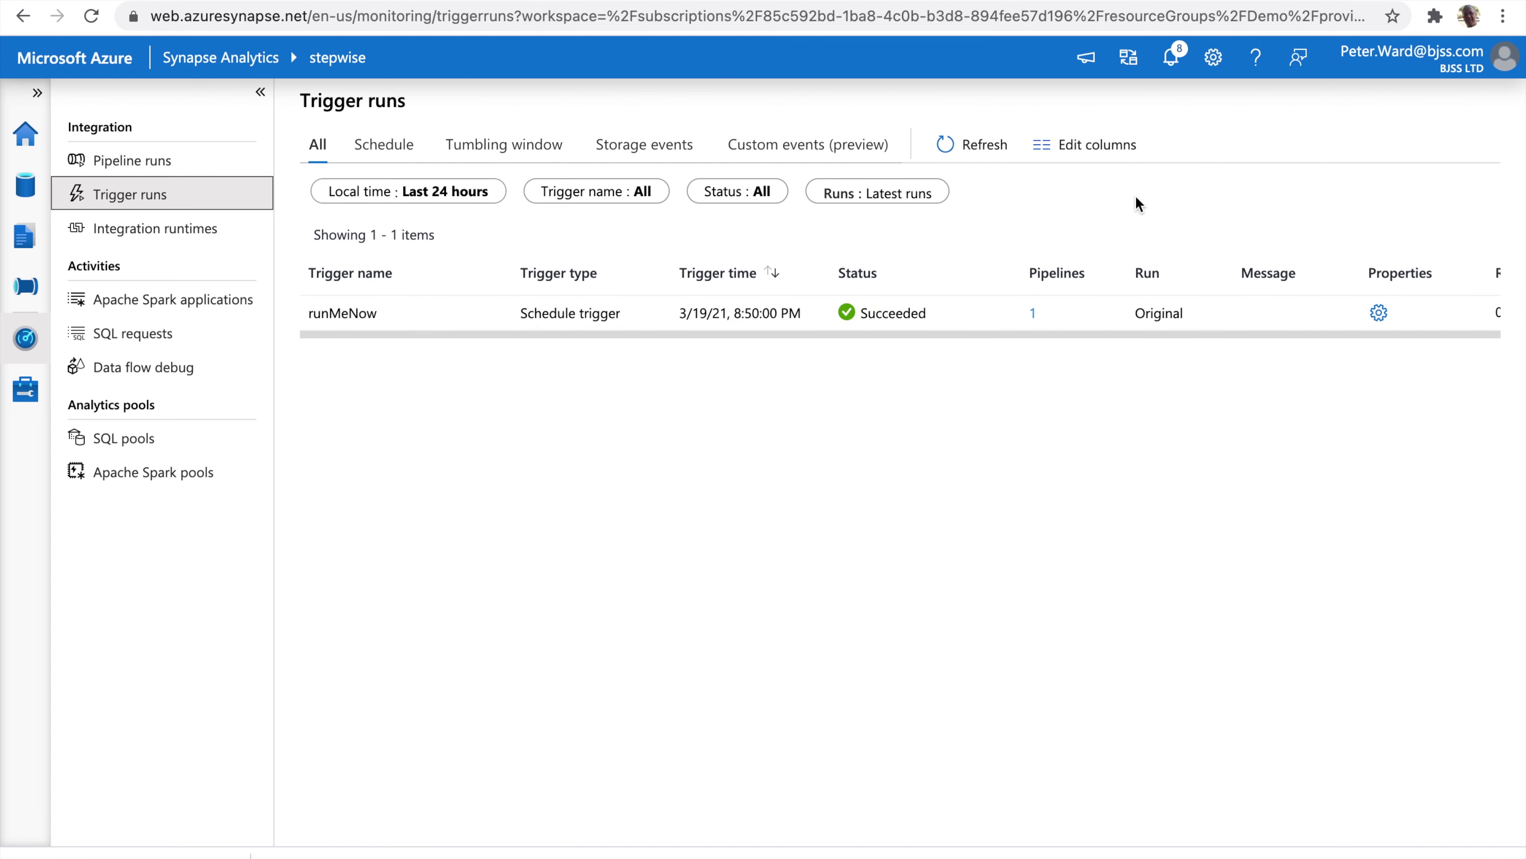
left_click(970, 144)
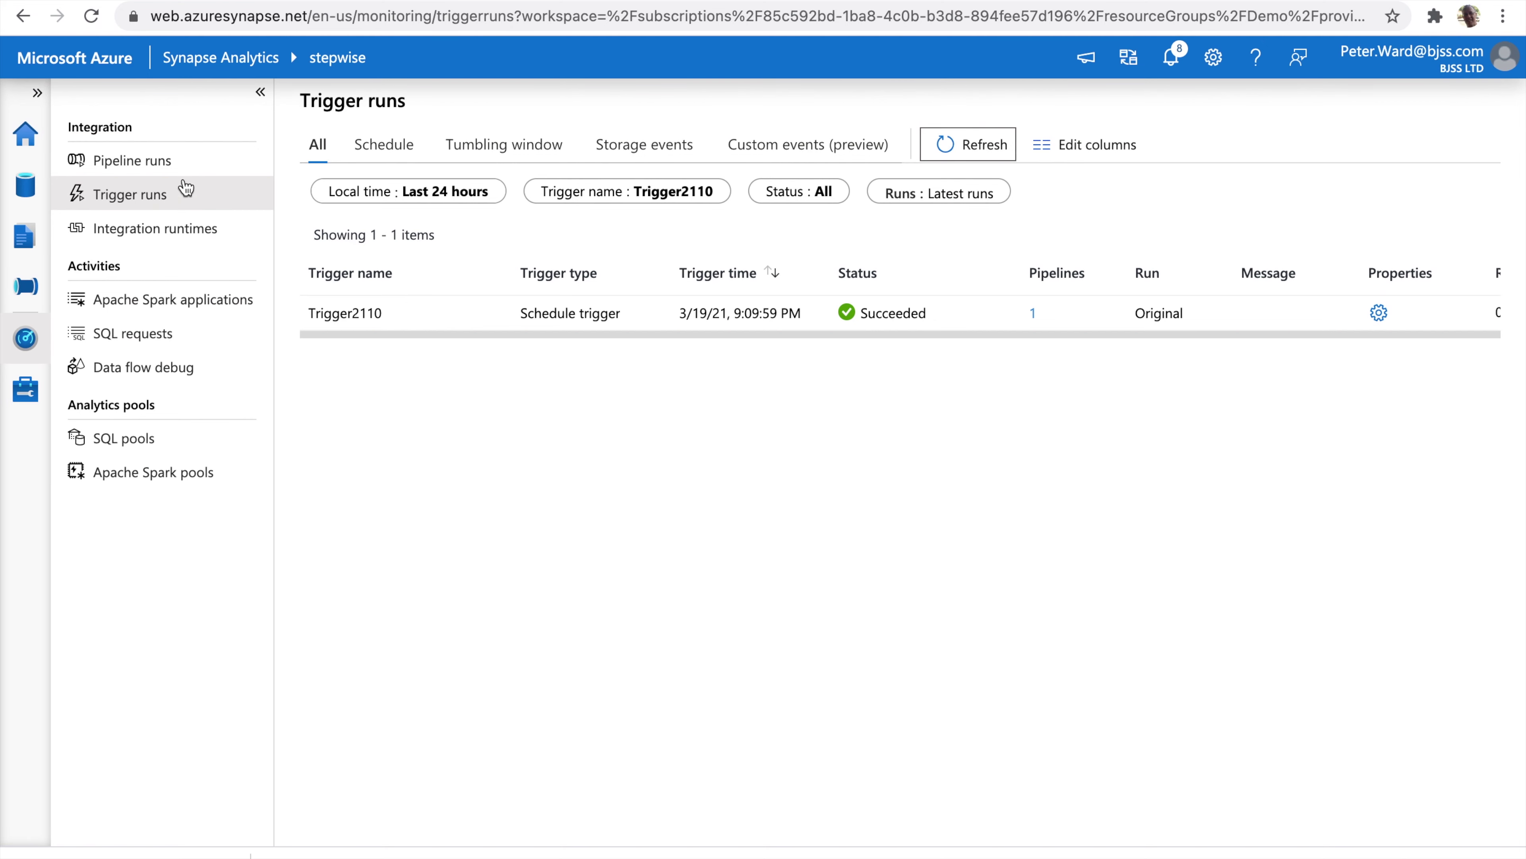
left_click(137, 167)
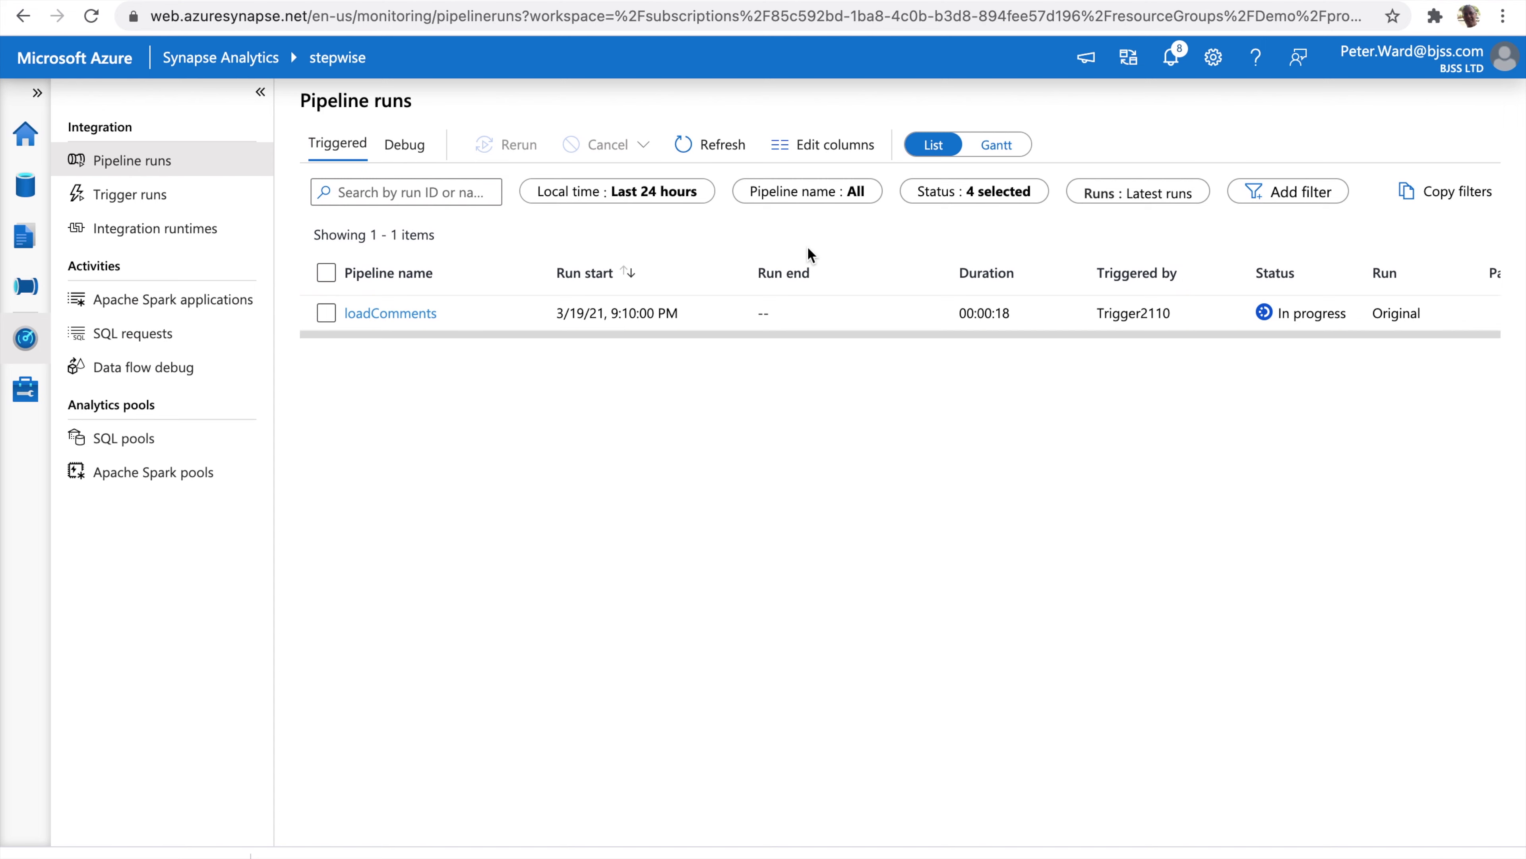
left_click(399, 317)
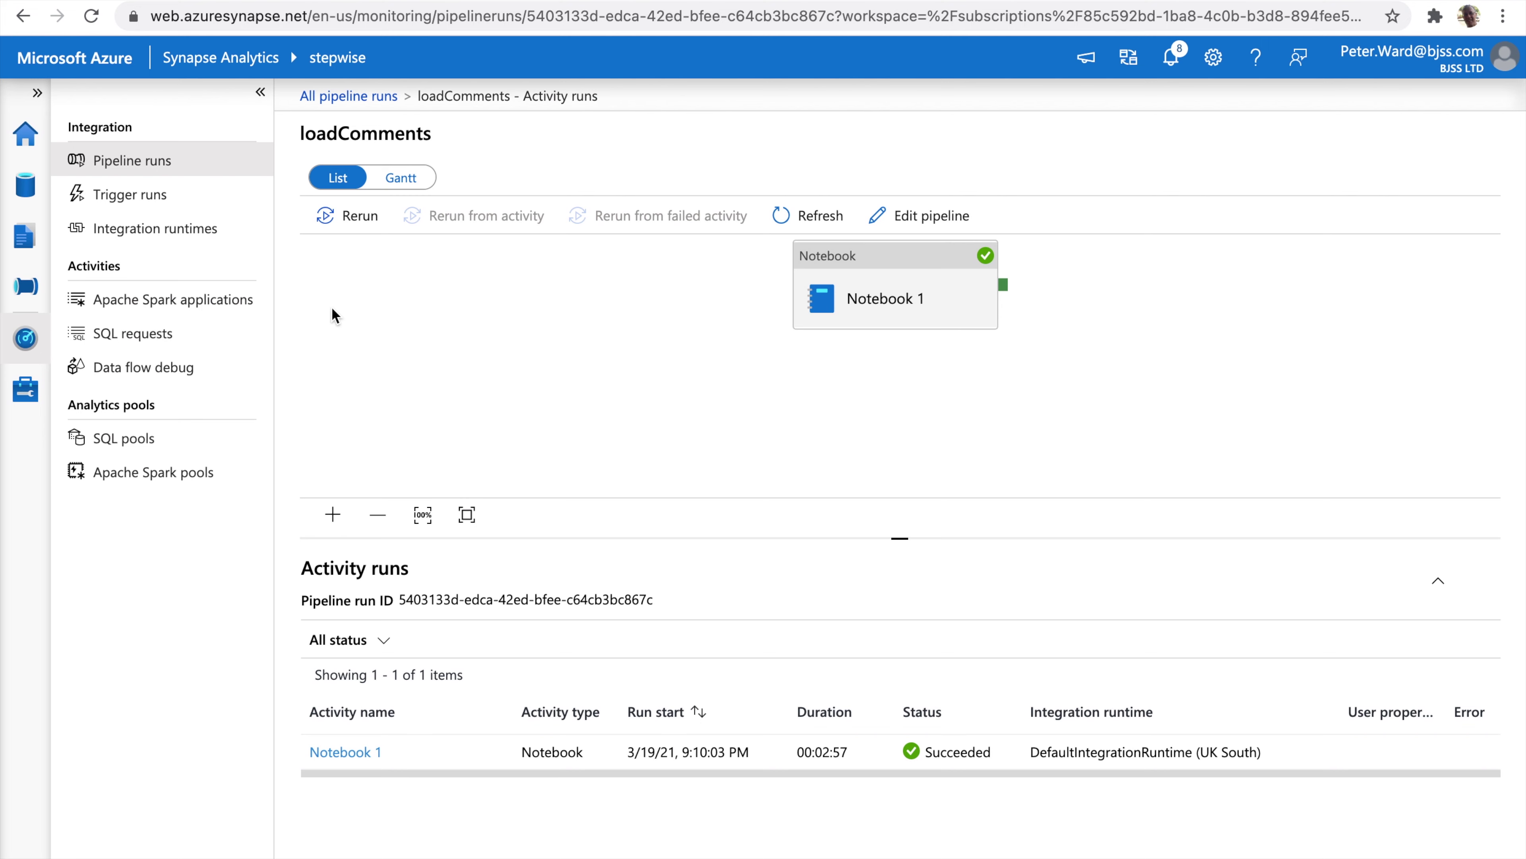
- Return to the workspace data, refresh the default Spark database and expand its tables
left_click(24, 188)
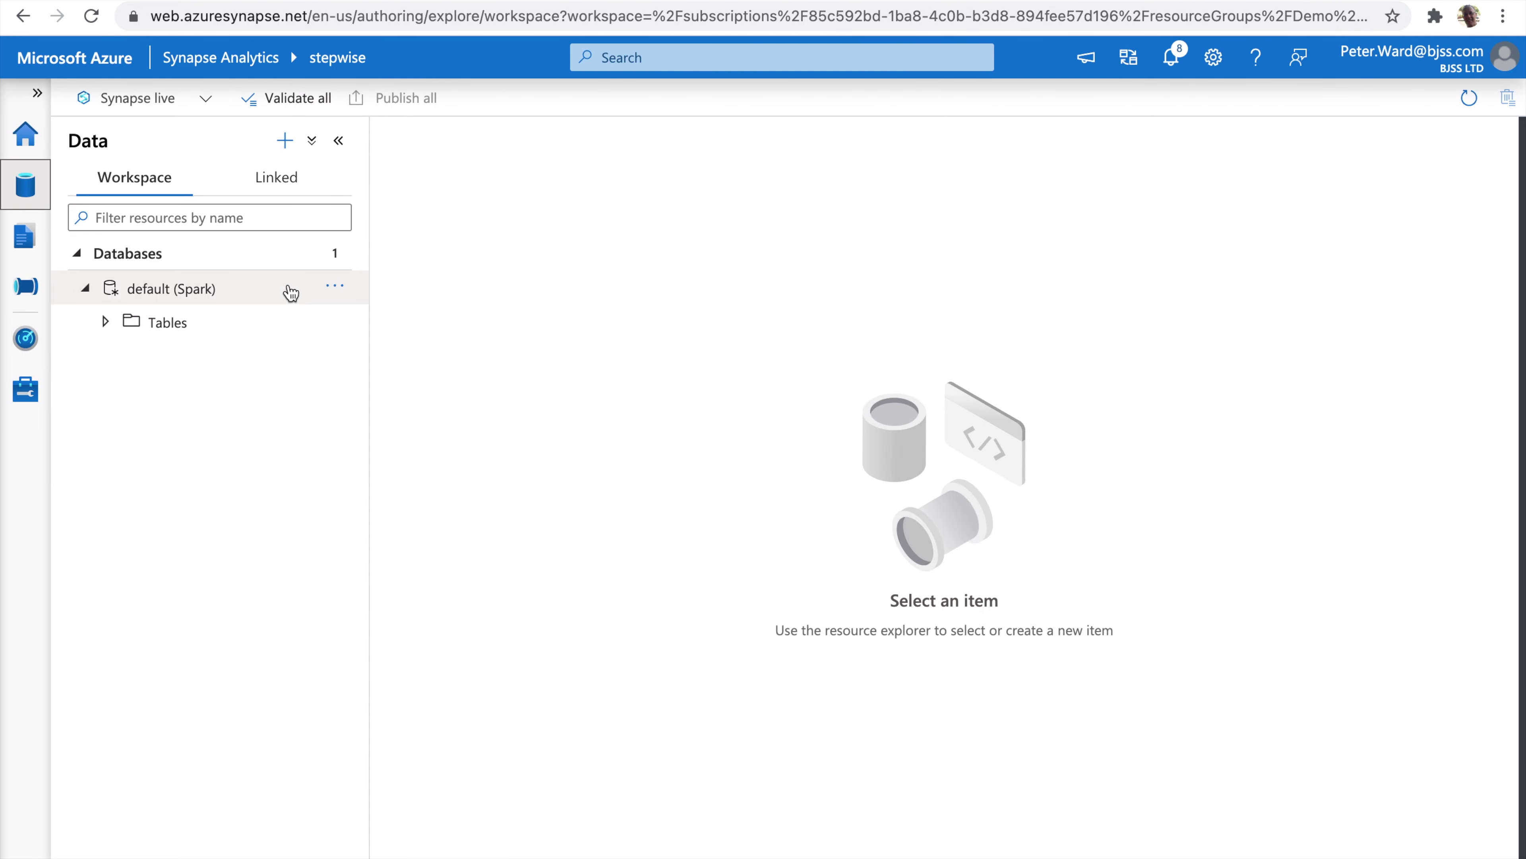
left_click(332, 290)
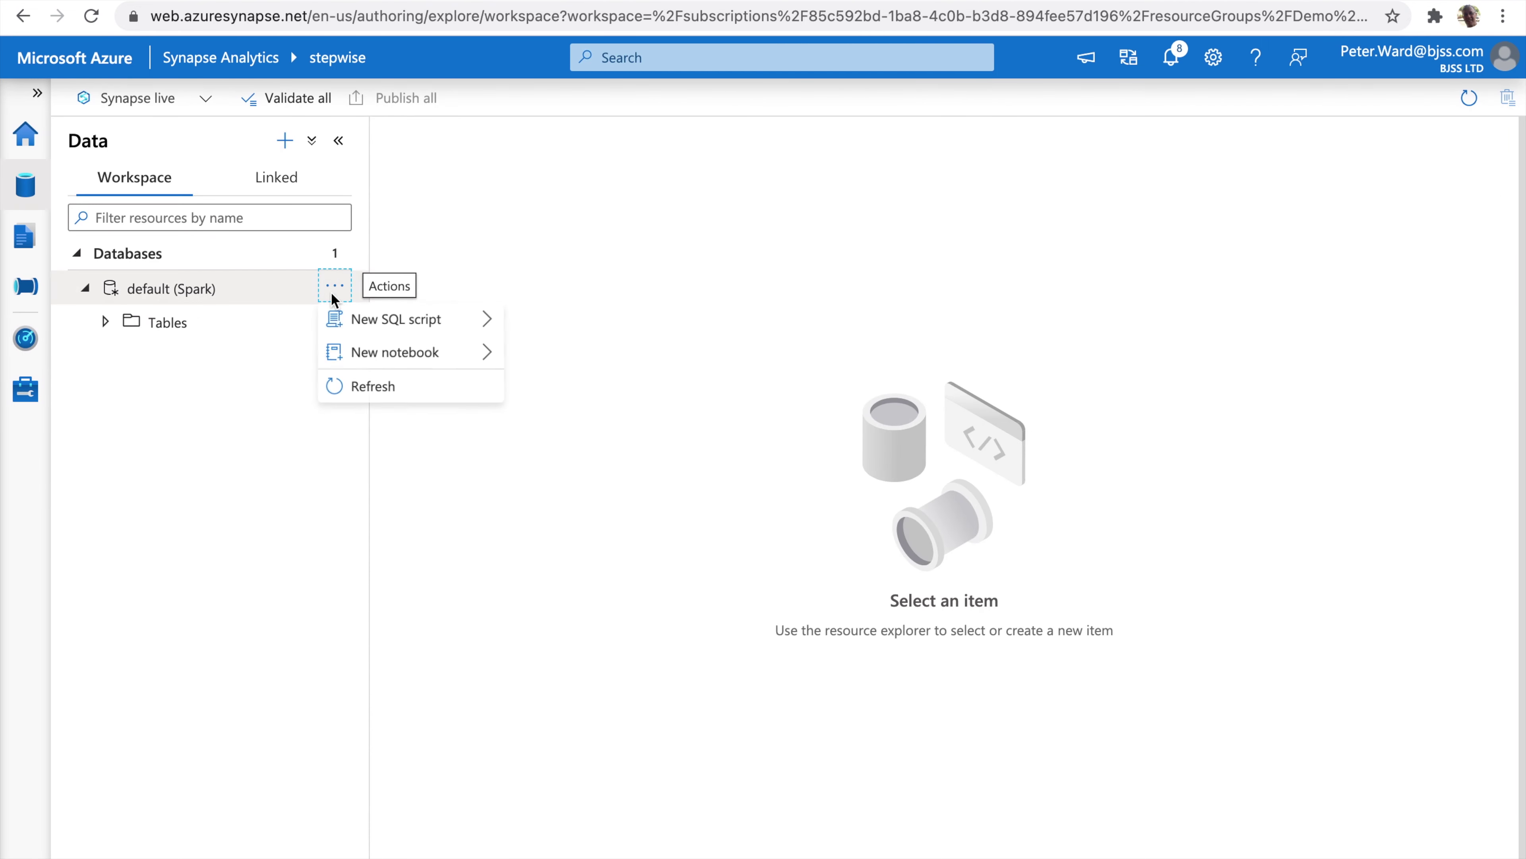
left_click(398, 391)
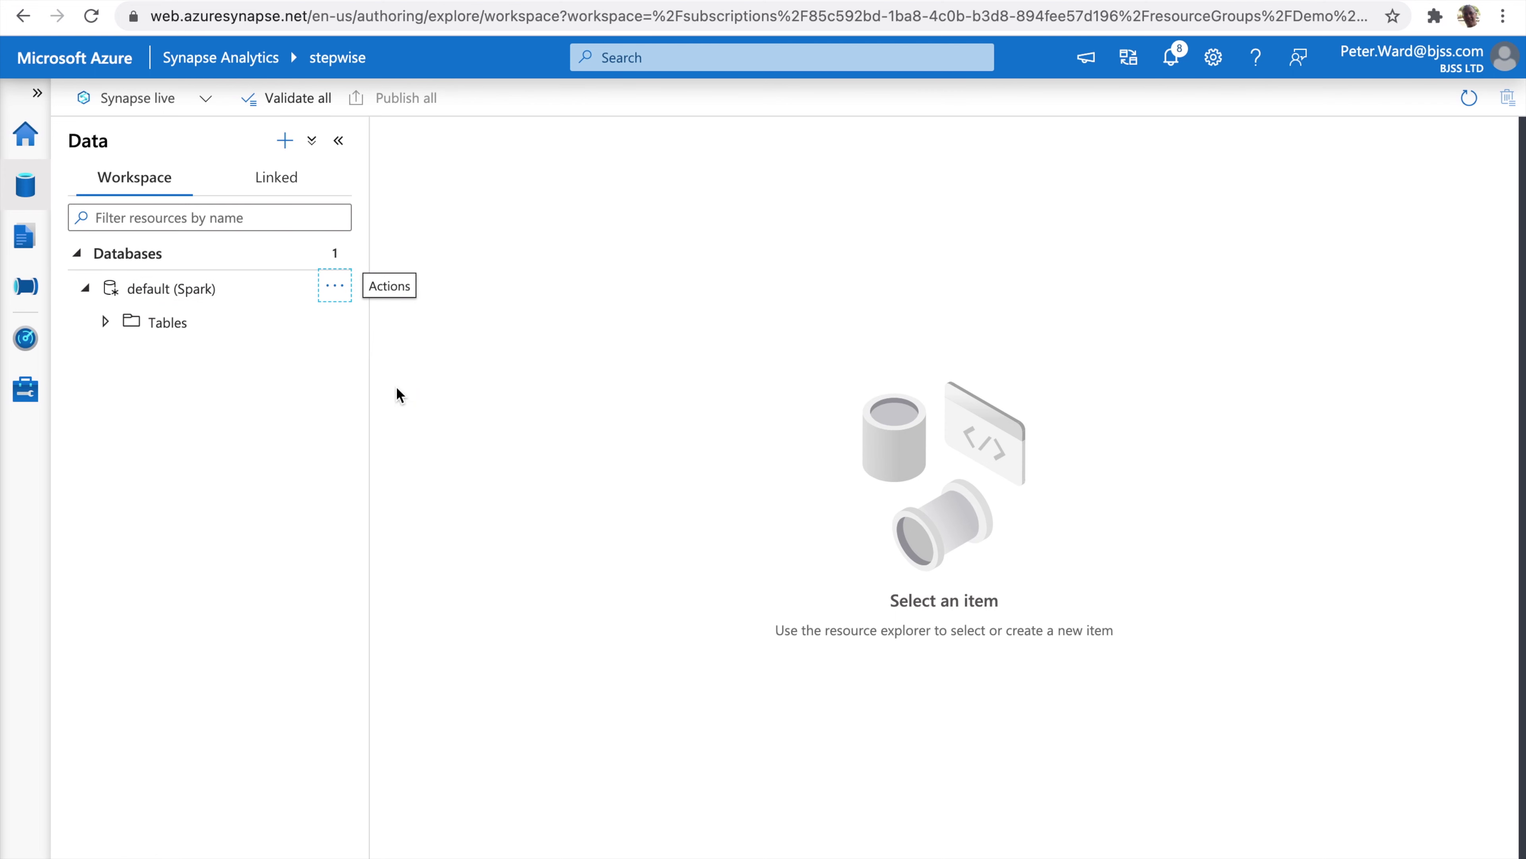
left_click(107, 324)
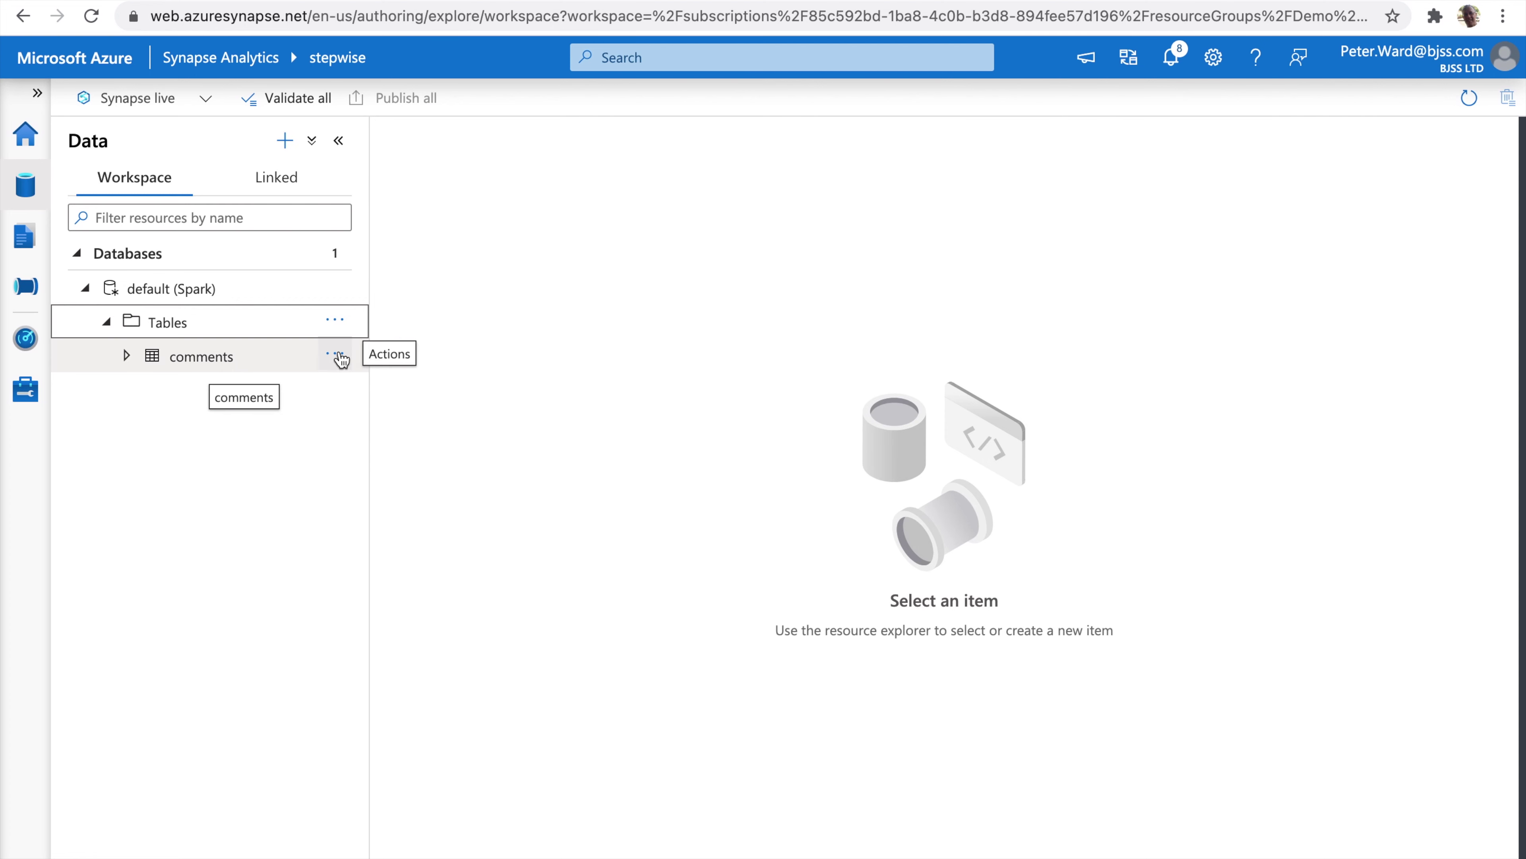
- Query the top 100 rows of the comments table with a new SQL script and enlarge the results area, hiding the script properties
left_click(336, 355)
mouse_move(453, 391)
left_click(607, 390)
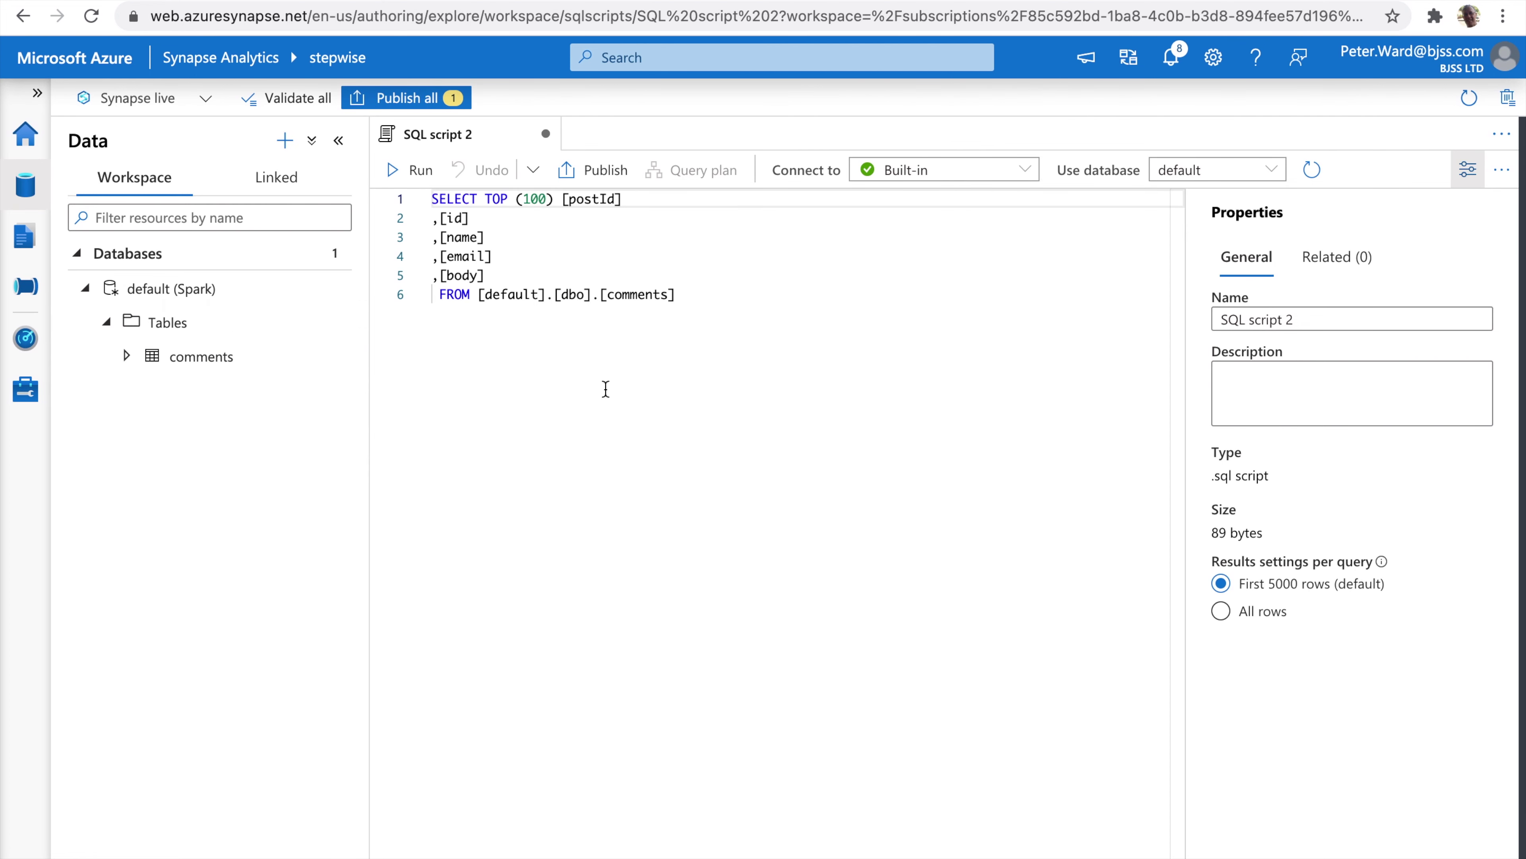
left_click(415, 172)
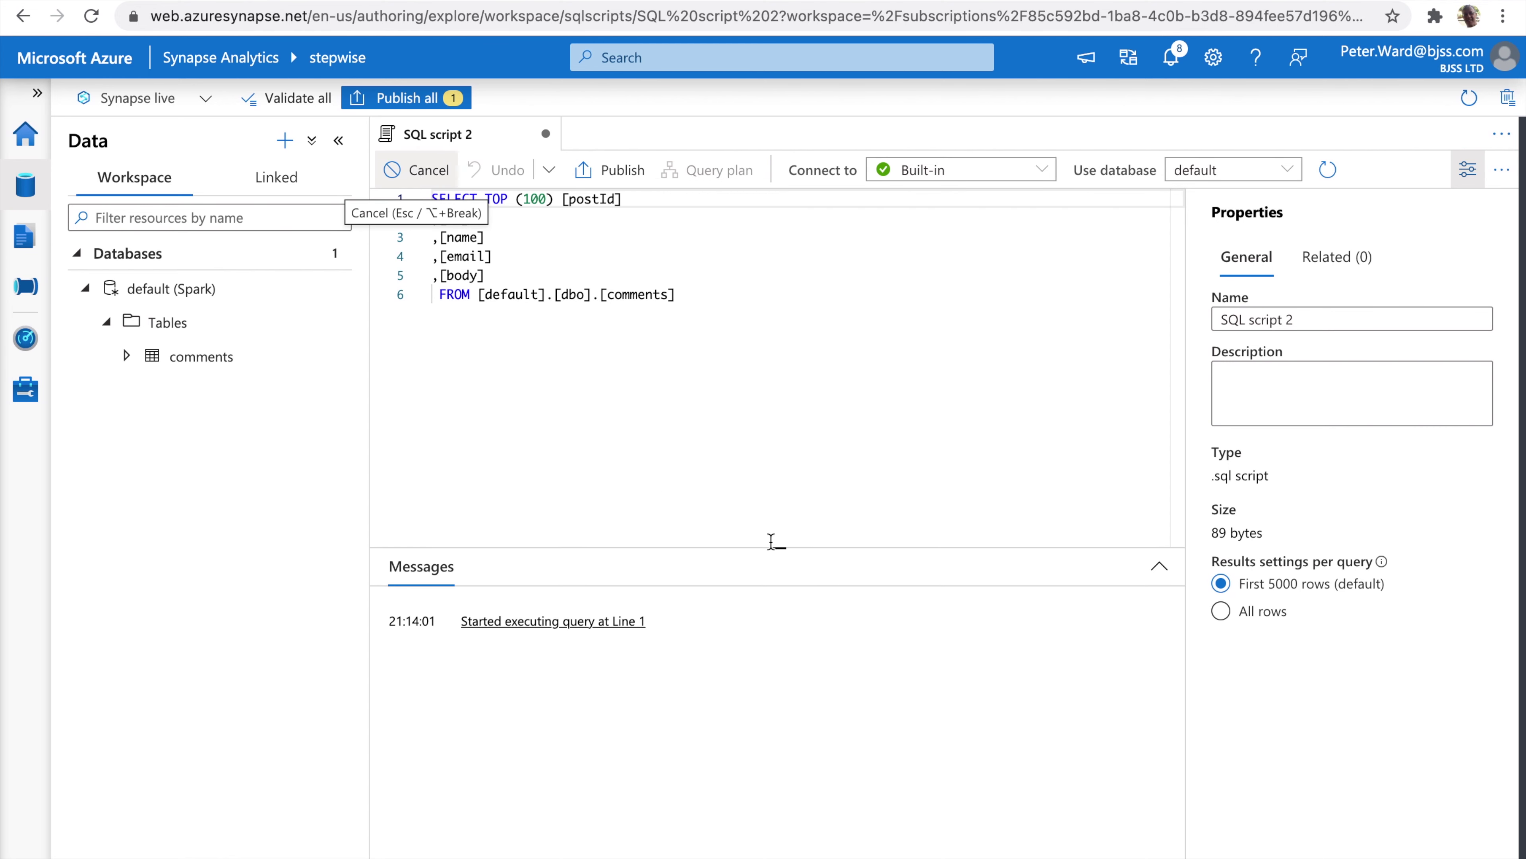
left_click(1468, 169)
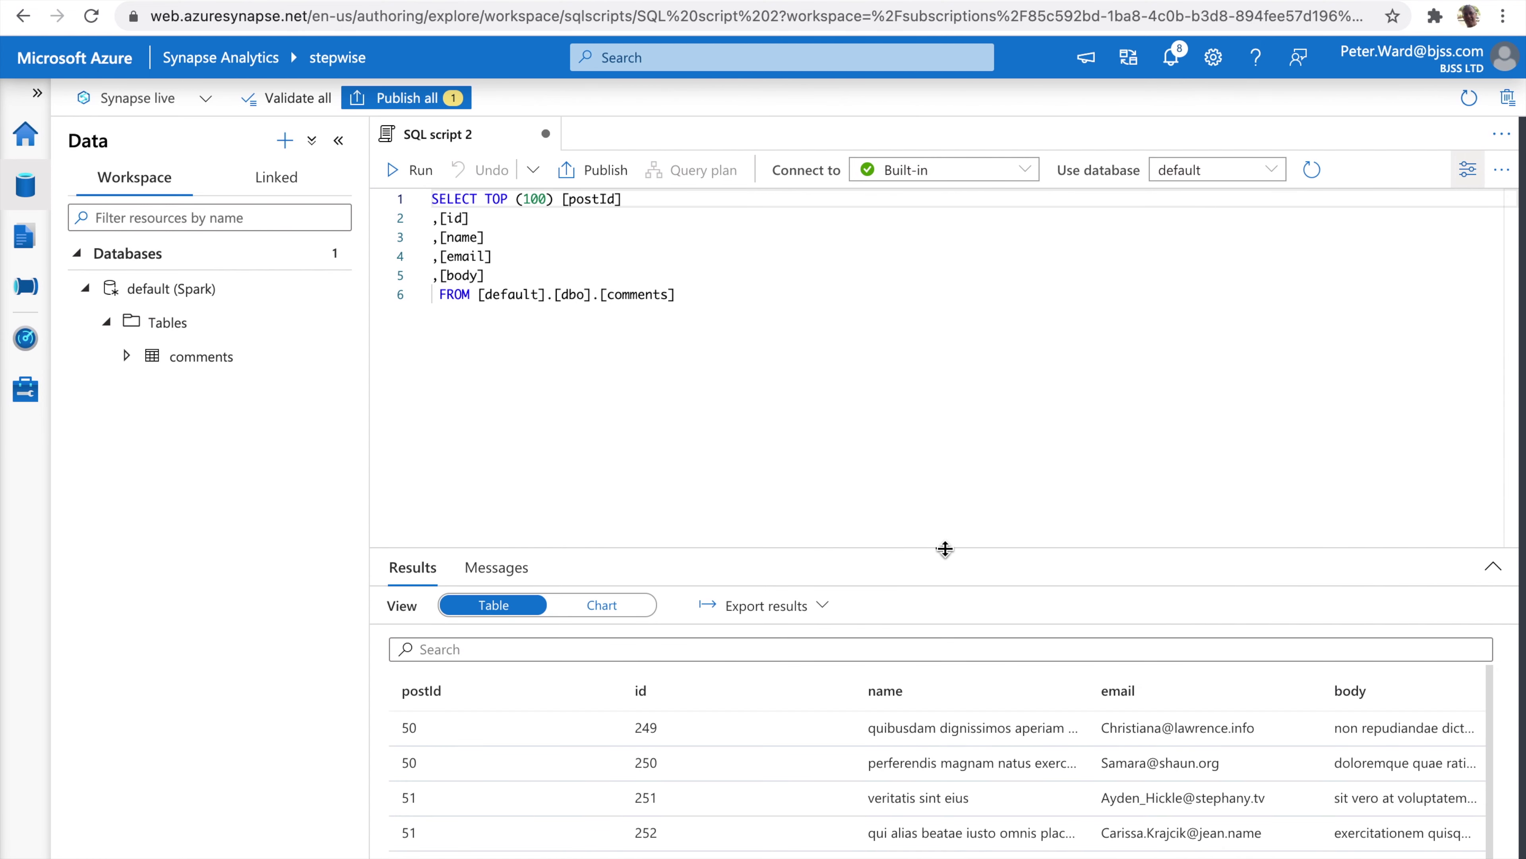
left_click_drag(945, 548, 941, 382)
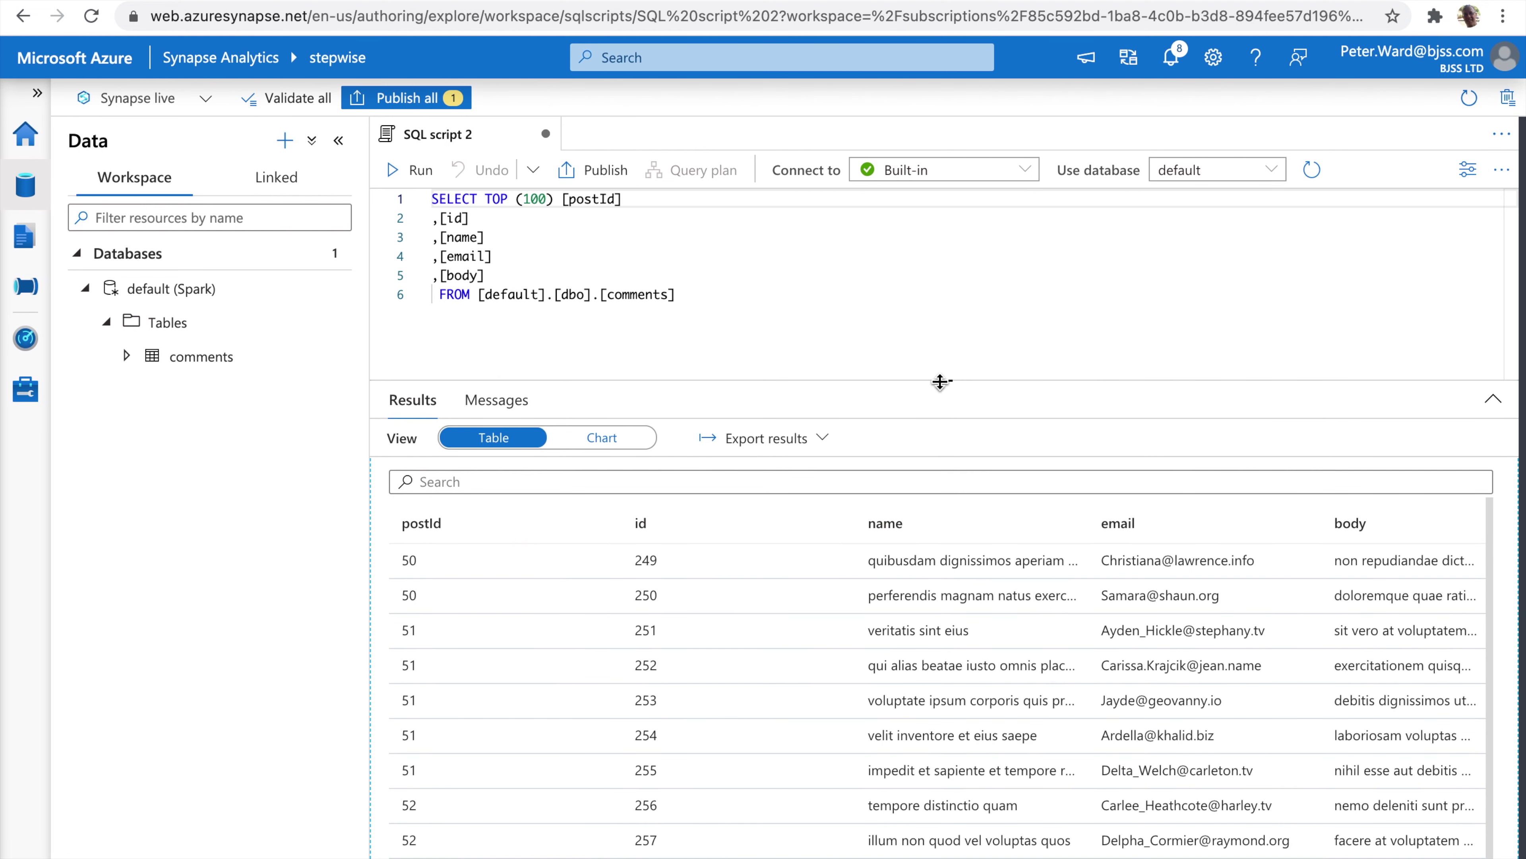